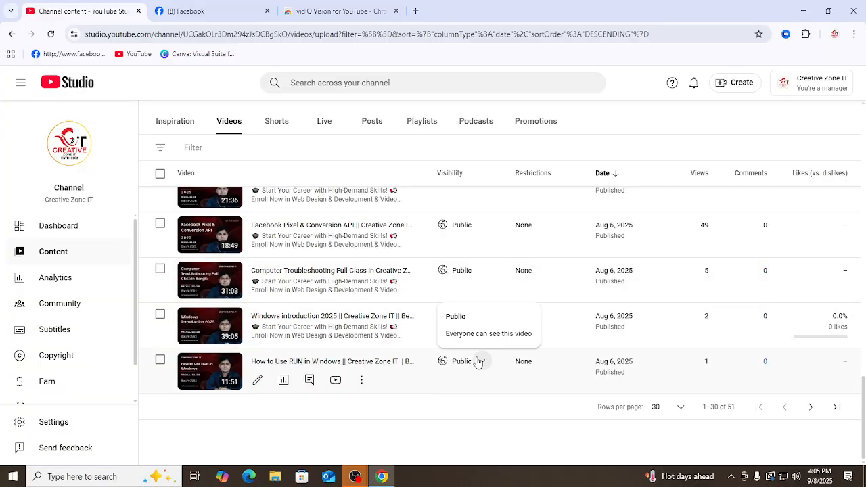
Step: Open the details of the "How to Use RUN in Windows" video and reload the page
left_click(257, 383)
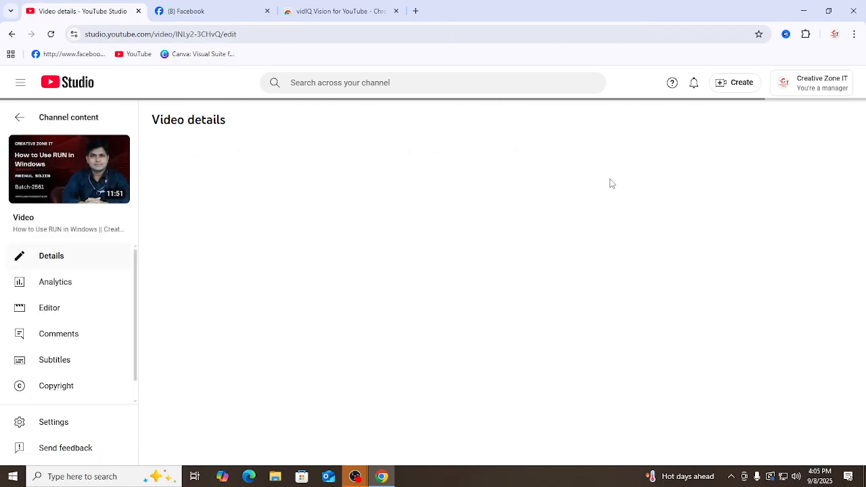
left_click(52, 34)
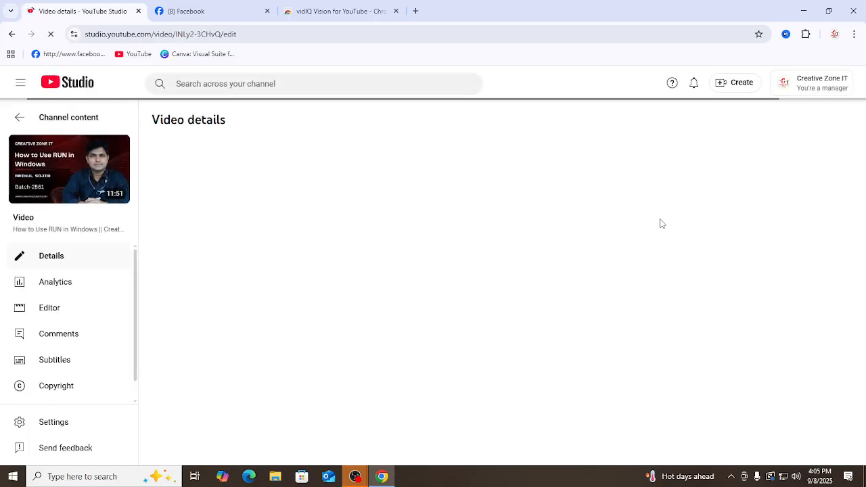
Step: Close the vidIQ Chrome Web Store tab and the Facebook tab
left_click(393, 15)
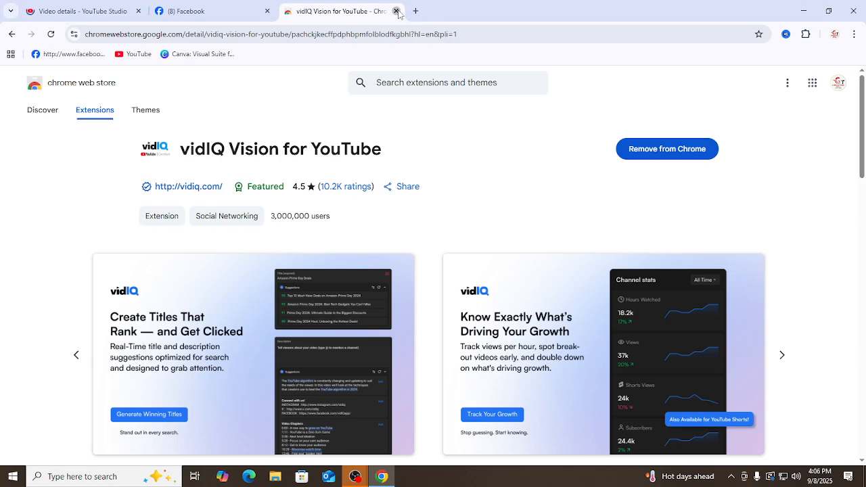
left_click(396, 11)
scroll(754, 228, "down", 3)
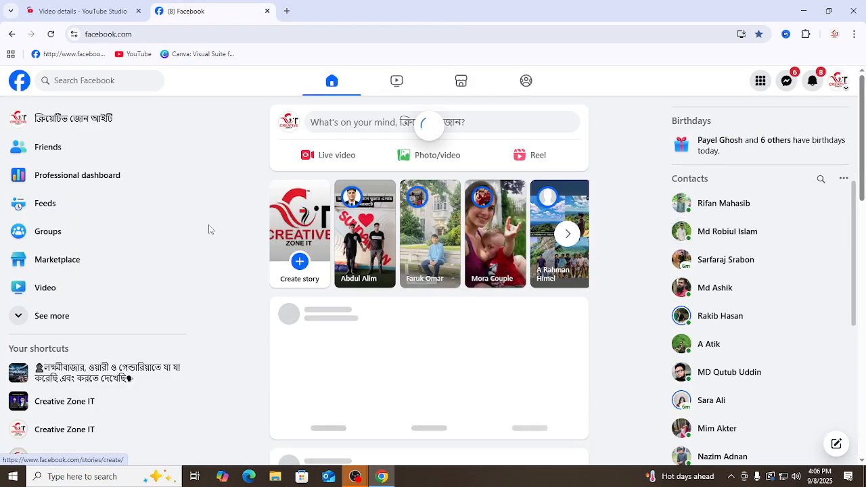
left_click(267, 11)
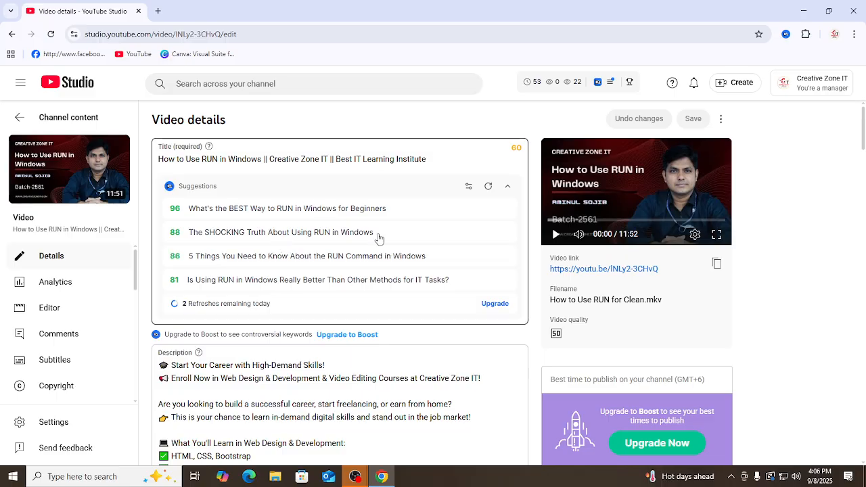
Step: Examine the vidIQ title suggestions, the SEO score panel and the current description on the video details page
scroll(785, 261, "down", 15)
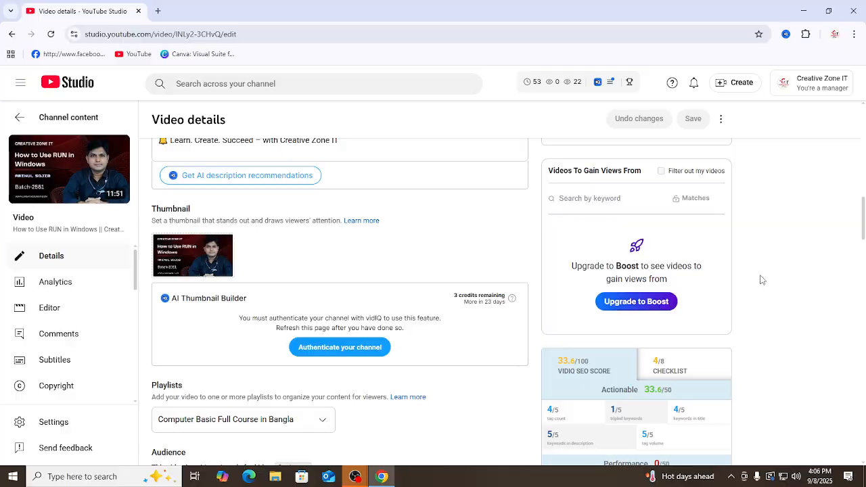
scroll(763, 281, "down", 2)
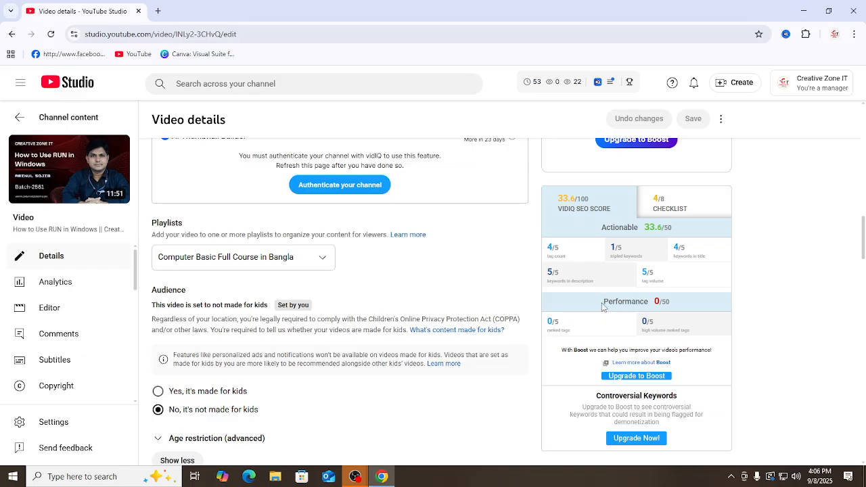
scroll(602, 306, "up", 10)
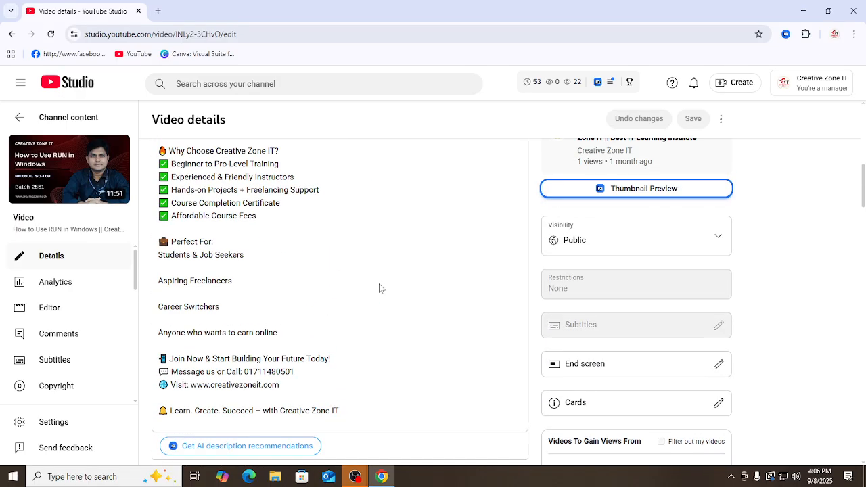
left_click(286, 300)
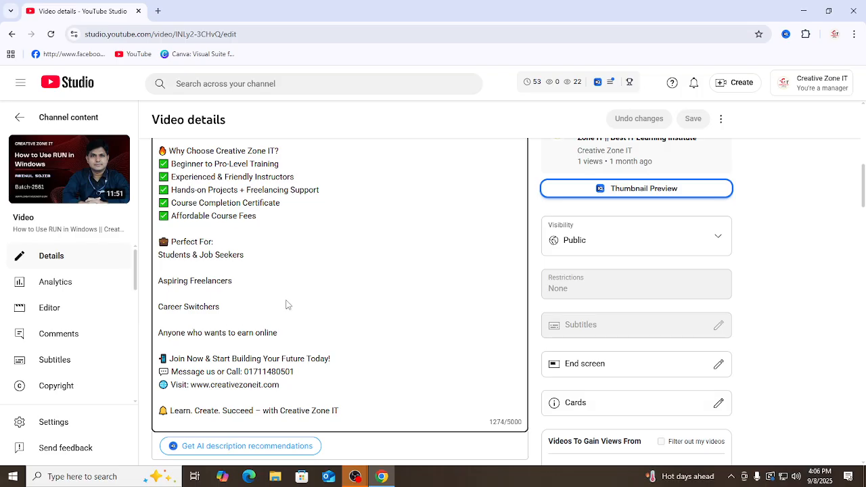
key("ctrl+a")
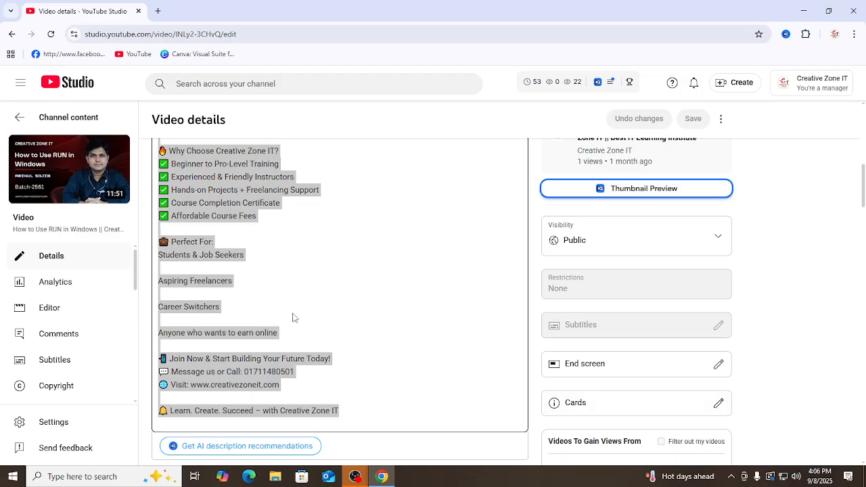
left_click(332, 244)
scroll(432, 255, "down", 4)
scroll(443, 269, "up", 5)
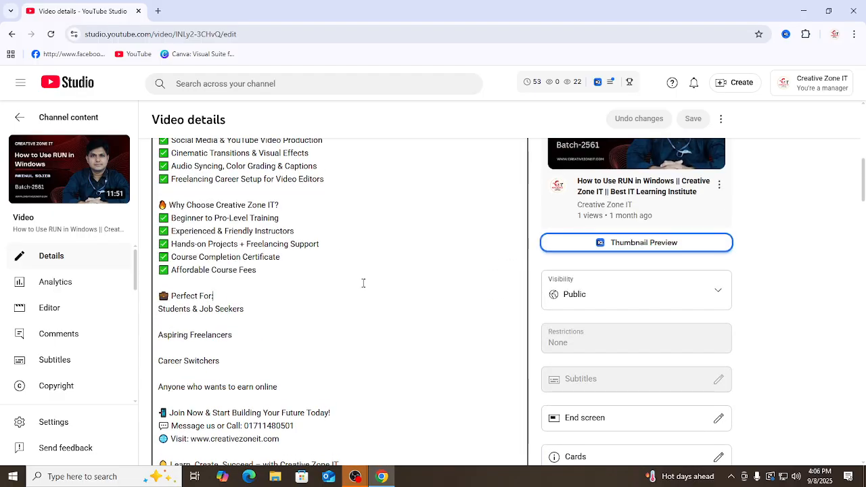
scroll(364, 283, "up", 5)
scroll(352, 298, "down", 2)
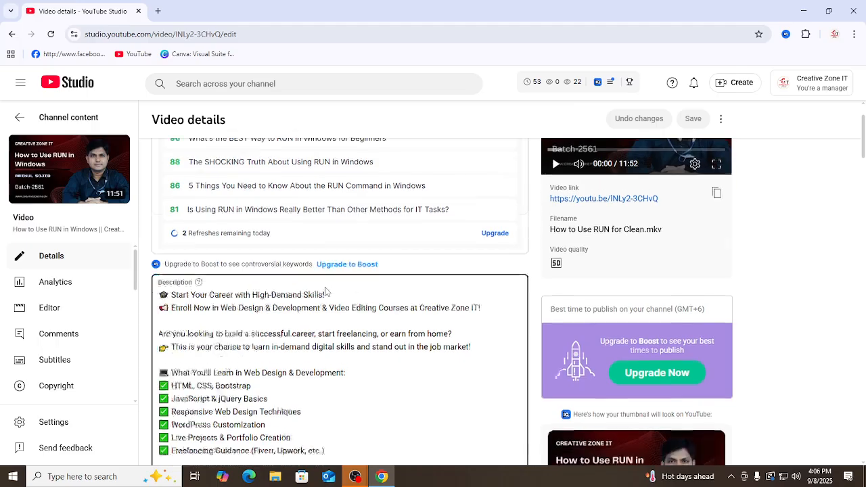
scroll(360, 300, "up", 3)
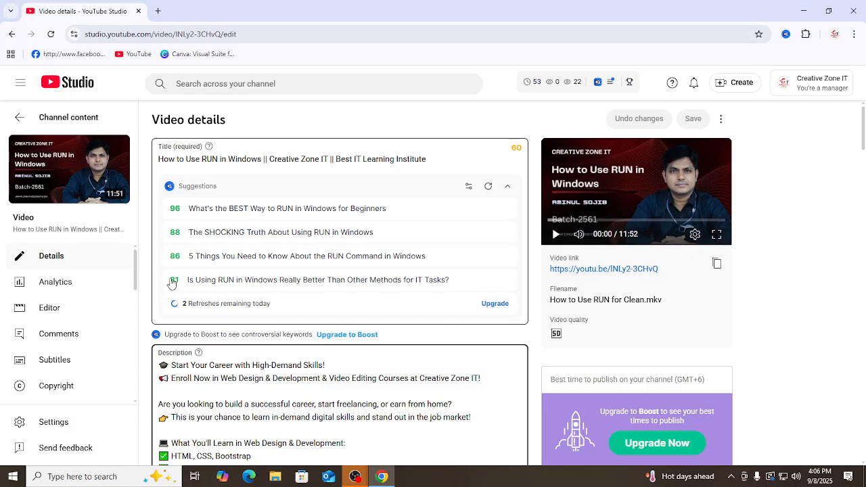
Step: Apply the suggested title "What's the BEST Way to RUN in Windows for Beginners" to the video and copy it
left_click(184, 210)
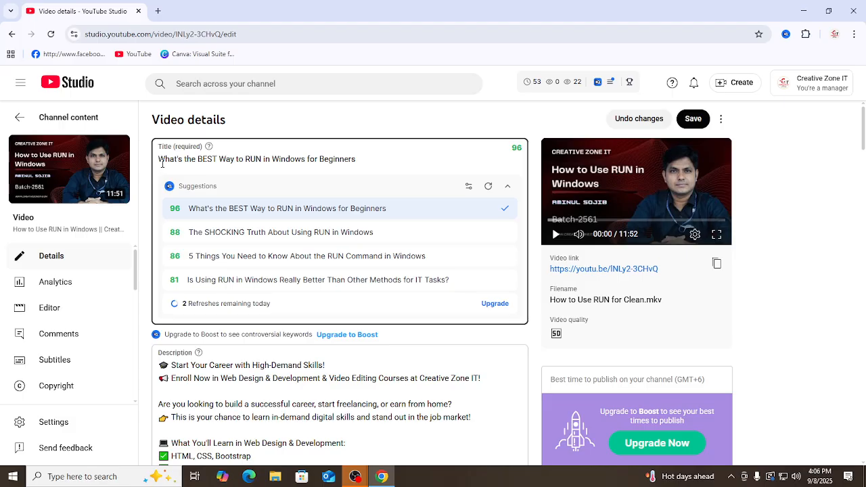
left_click_drag(160, 161, 359, 162)
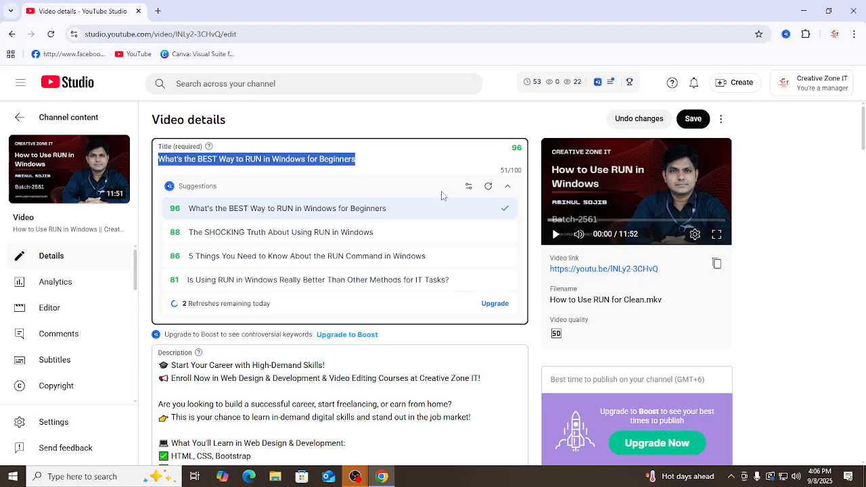
key("ctrl+c")
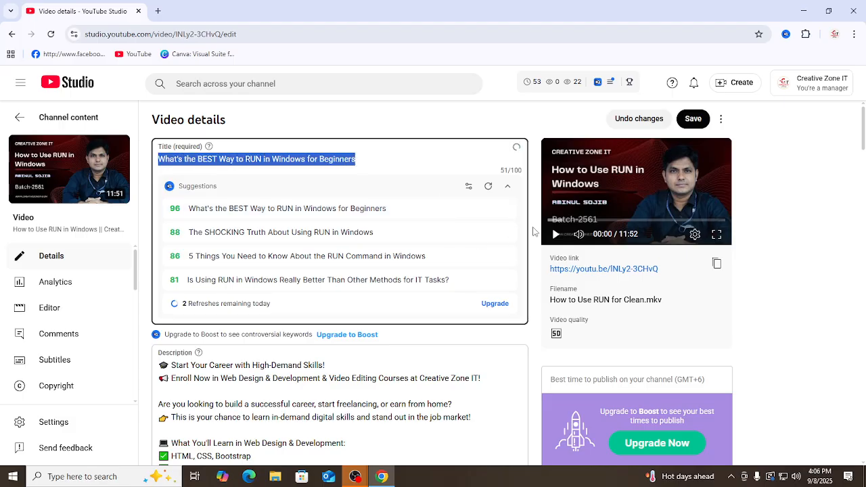
left_click(820, 227)
Step: Paste the copied title on its own line, set off by blank lines, below the course enrollment line in the description
scroll(351, 270, "down", 4)
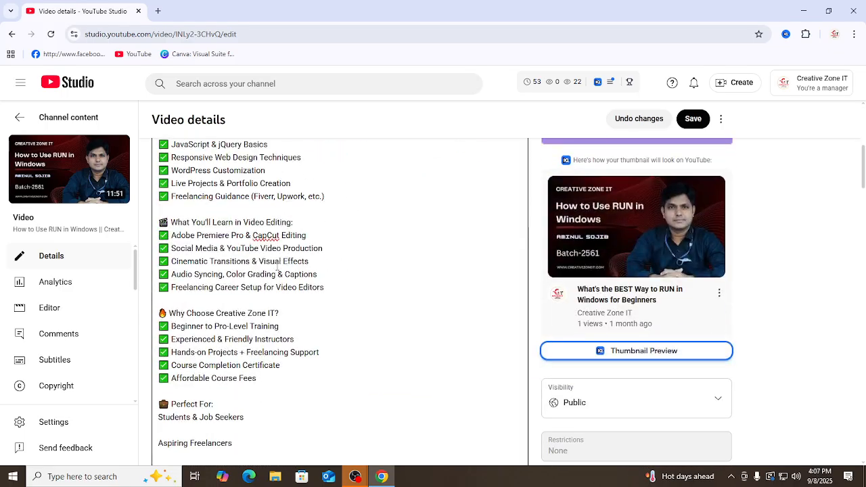
scroll(277, 285, "up", 2)
left_click(192, 230)
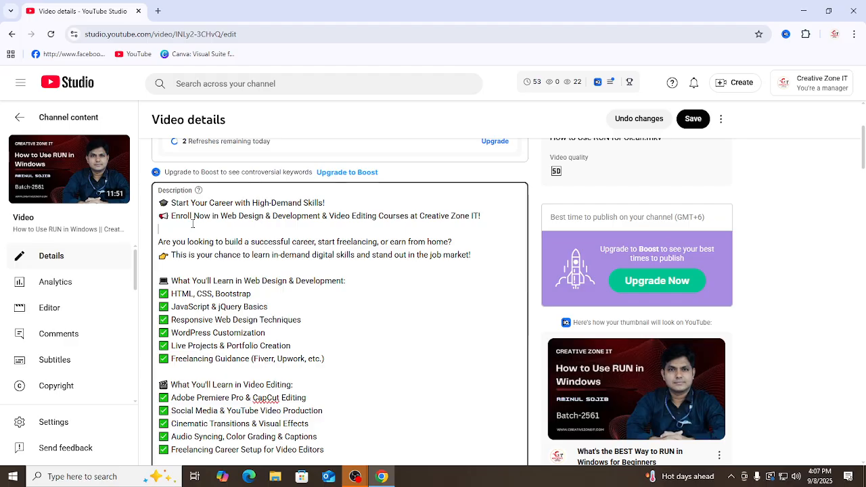
key("Return")
key("Return")
scroll(209, 245, "down", 1)
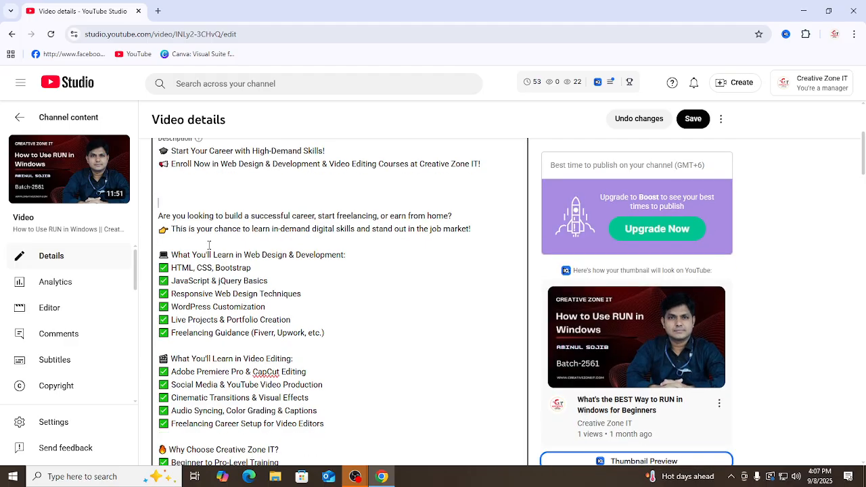
key("ctrl+v")
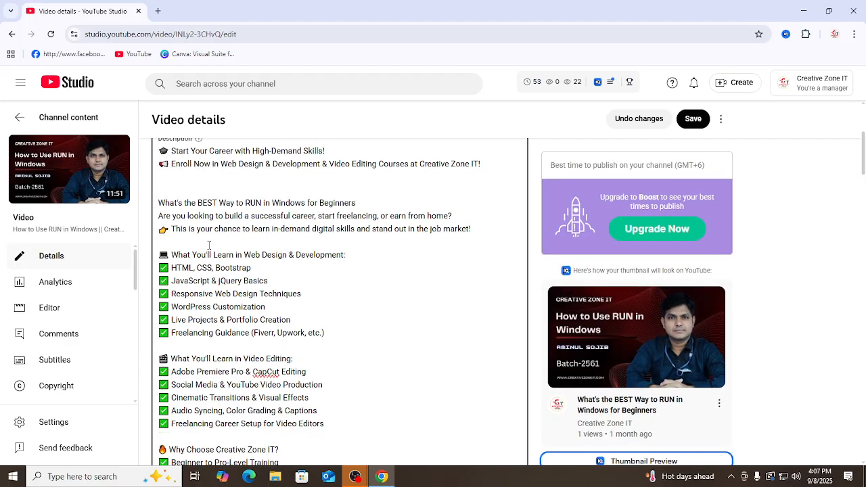
Step: Copy the title line from the description and add "What's the BEST Way to RUN in Windows for Beginners" as a video tag
scroll(192, 196, "down", 8)
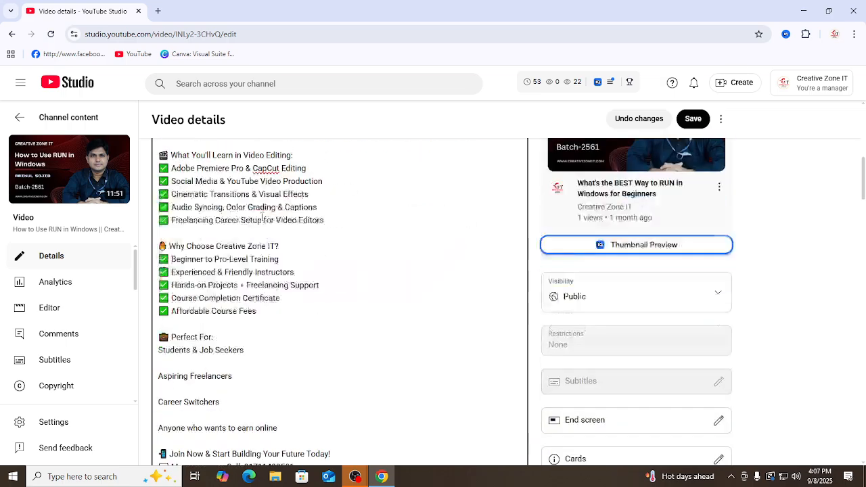
scroll(258, 238, "down", 12)
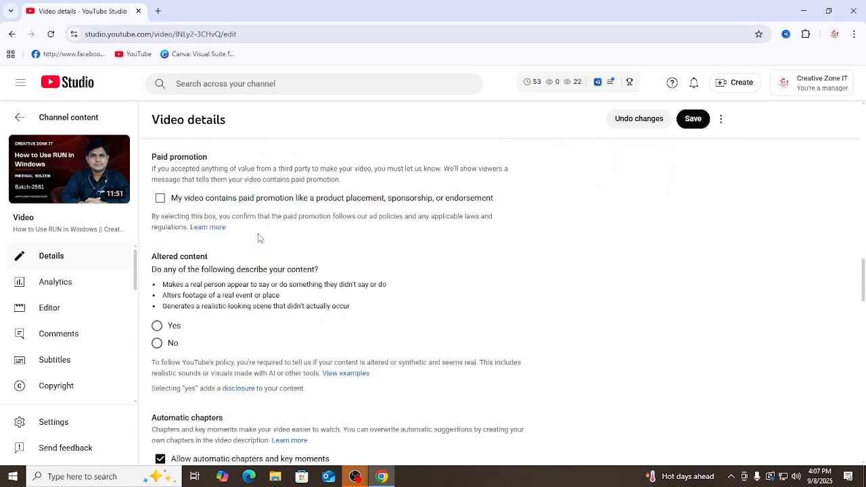
scroll(258, 238, "down", 1)
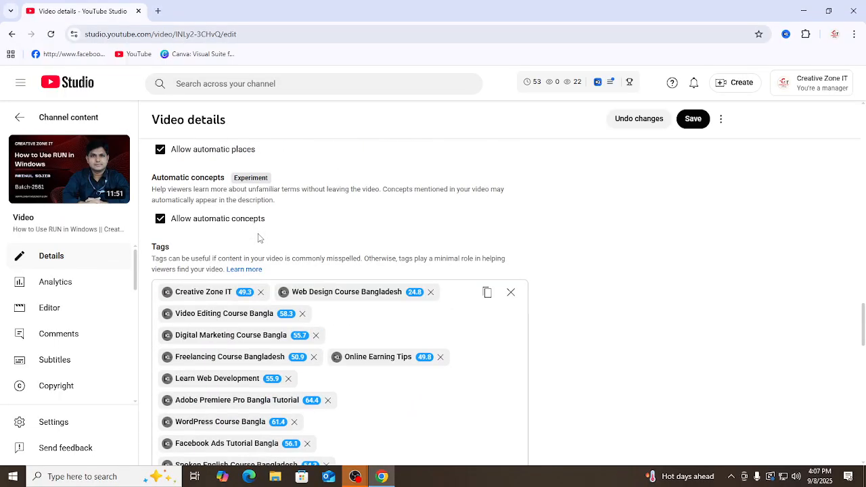
scroll(258, 238, "up", 15)
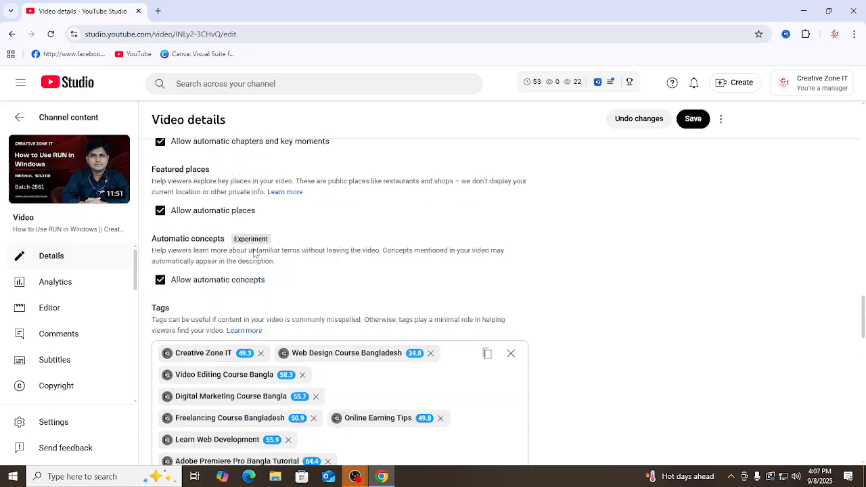
scroll(318, 242, "up", 10)
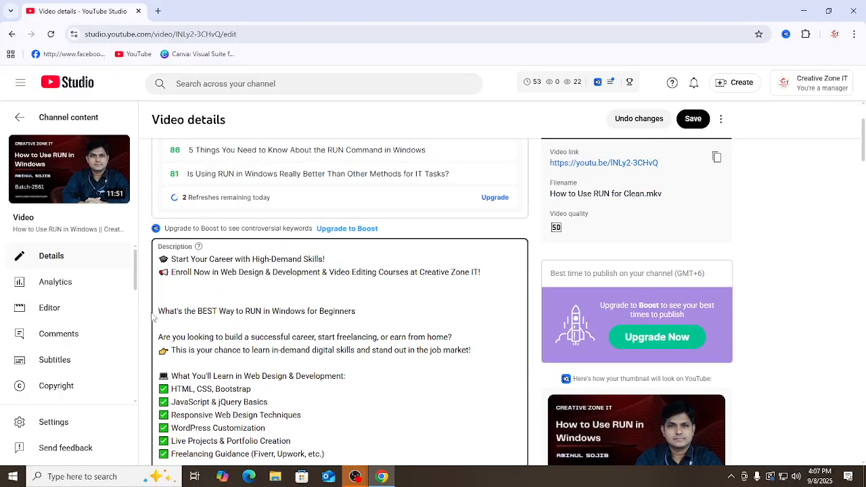
left_click(248, 325)
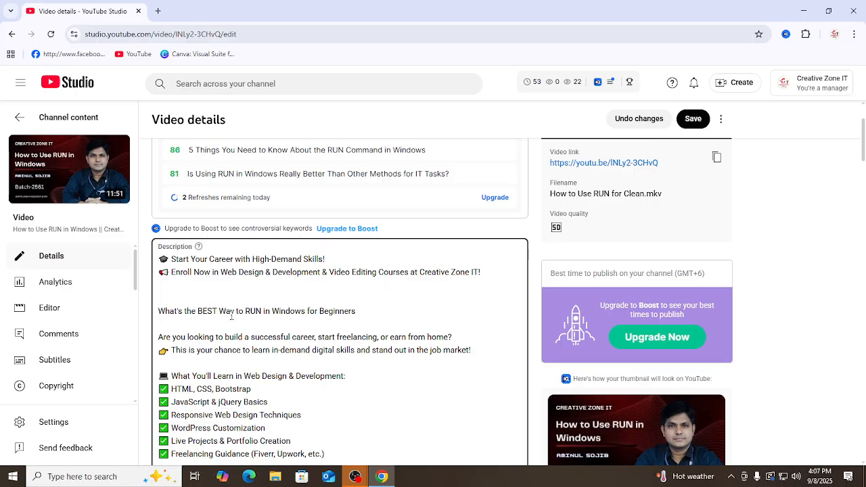
left_click_drag(158, 313, 355, 317)
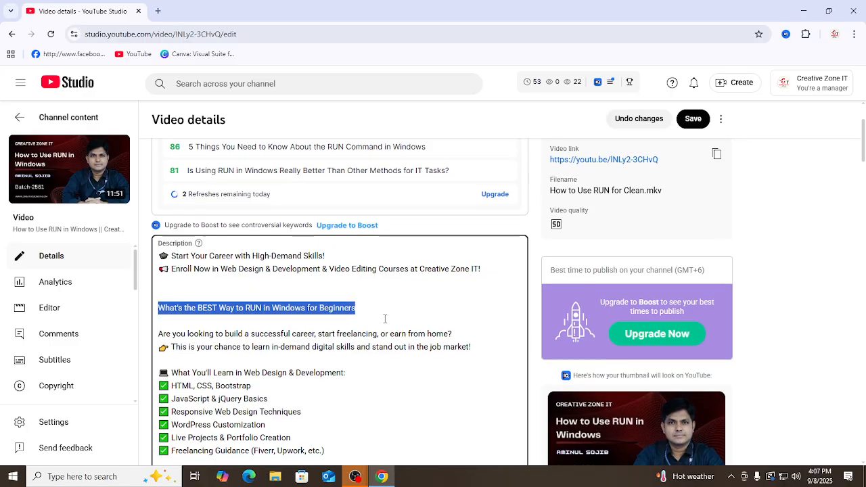
scroll(380, 325, "down", 15)
scroll(380, 335, "down", 15)
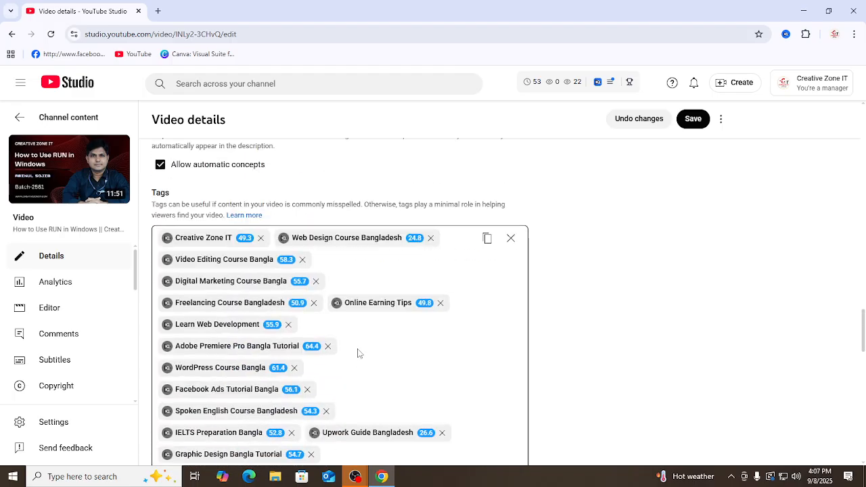
scroll(350, 382, "down", 4)
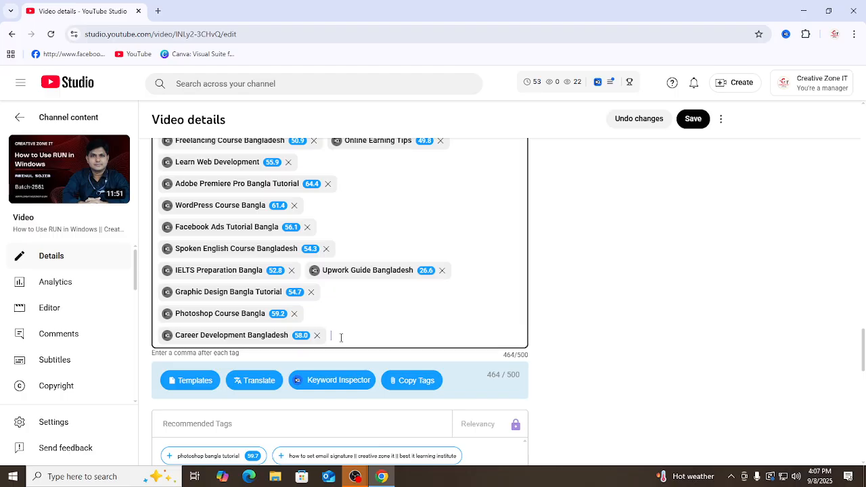
key("ctrl+v")
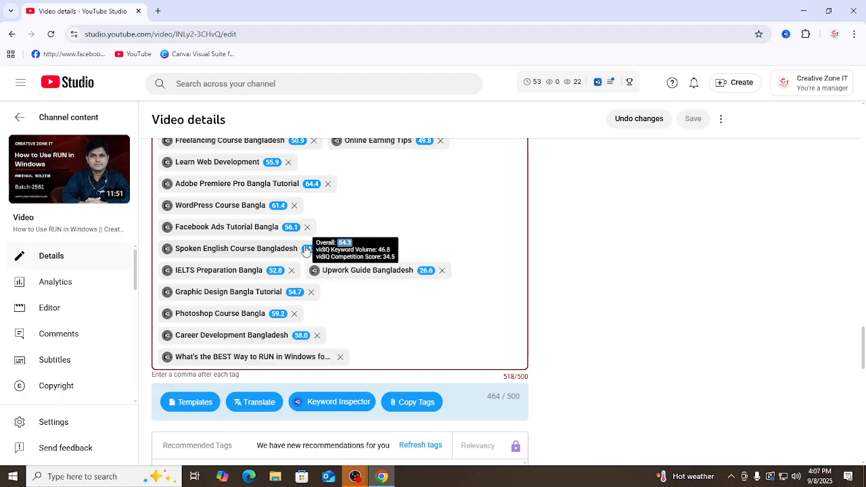
Step: Remove the "Web Design Course Bangladesh" tag and review the remaining and recommended tags
scroll(291, 247, "up", 1)
scroll(275, 242, "up", 3)
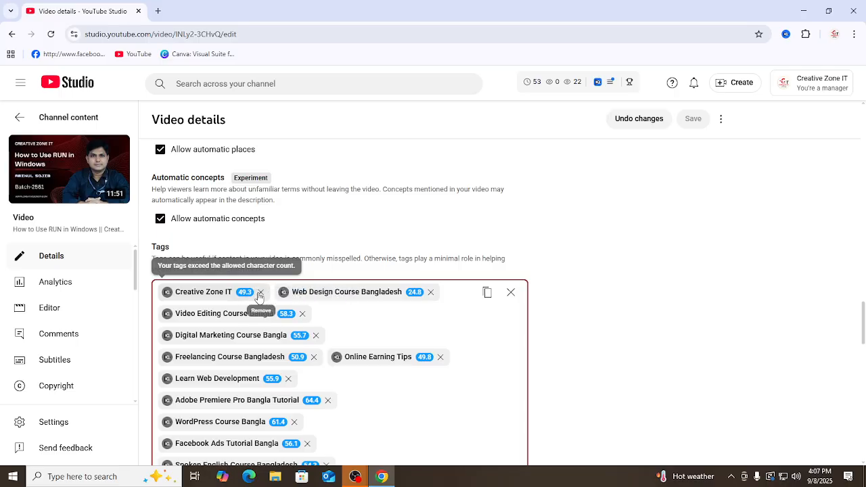
left_click(431, 292)
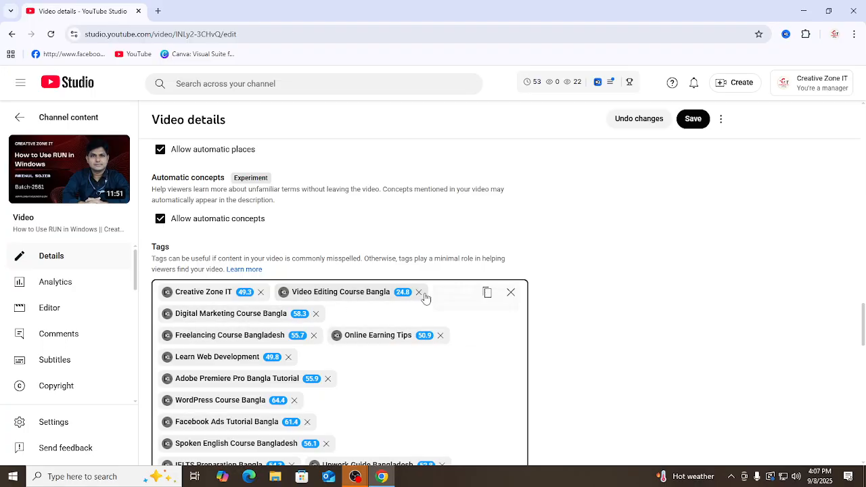
scroll(440, 331, "down", 6)
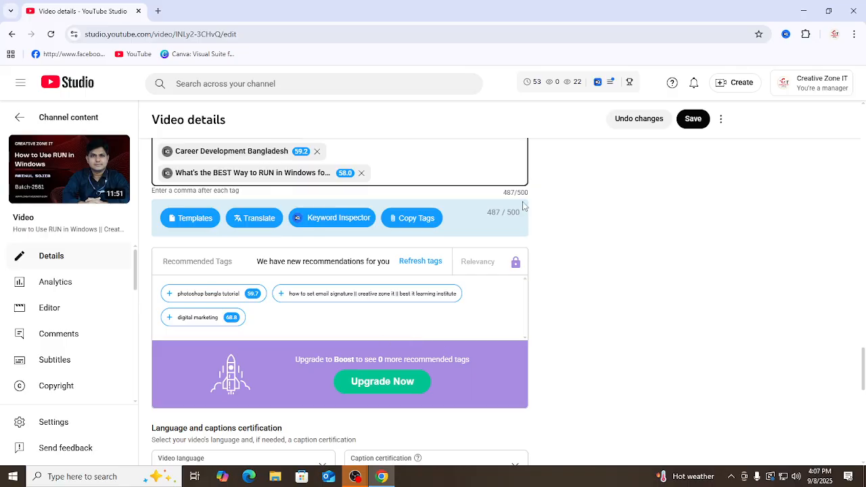
scroll(212, 198, "up", 4)
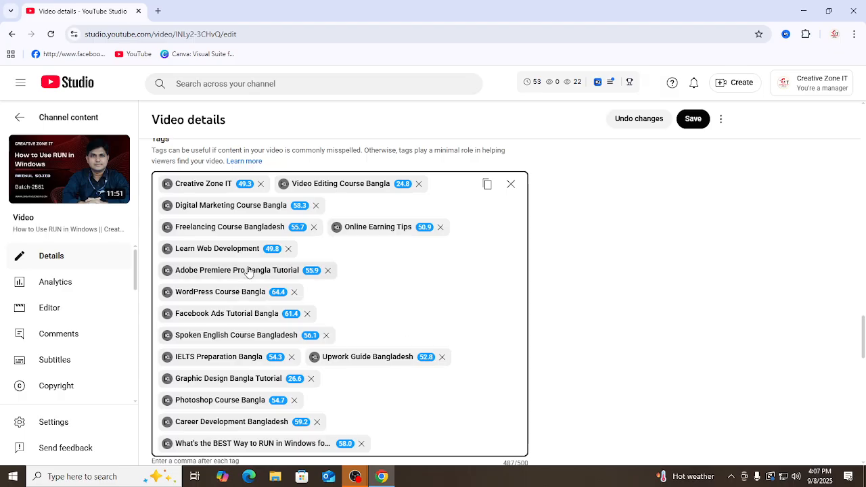
scroll(228, 312, "down", 2)
scroll(228, 312, "down", 2)
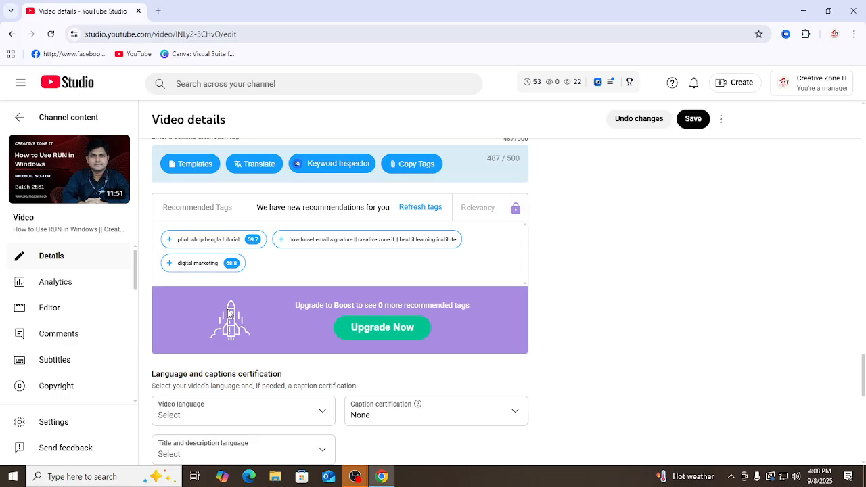
Step: Look over the tags and remaining video settings, and save the changes to the video details
scroll(249, 312, "down", 8)
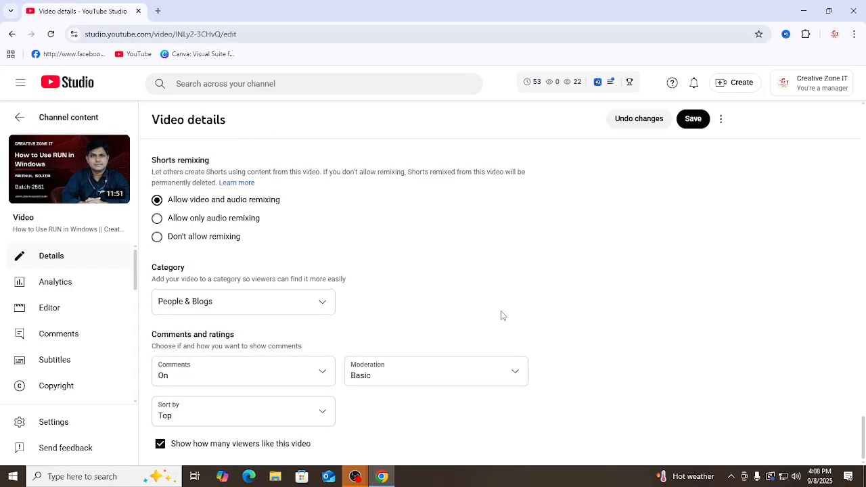
scroll(393, 287, "up", 12)
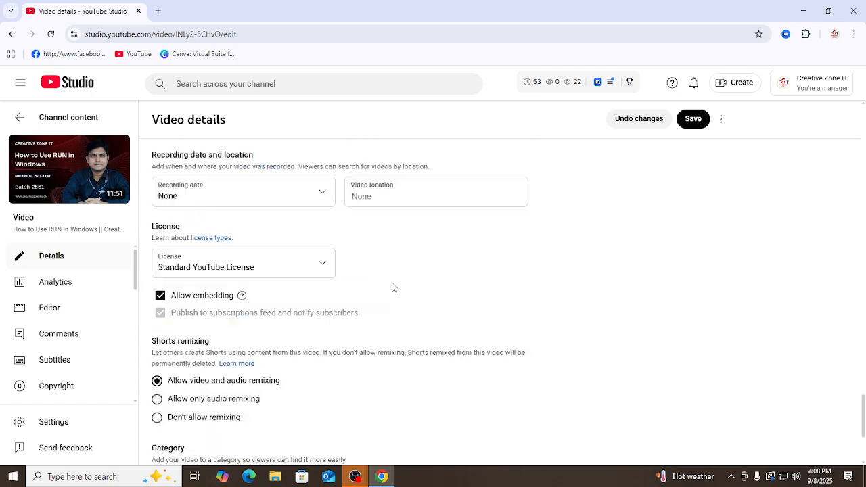
scroll(392, 287, "up", 2)
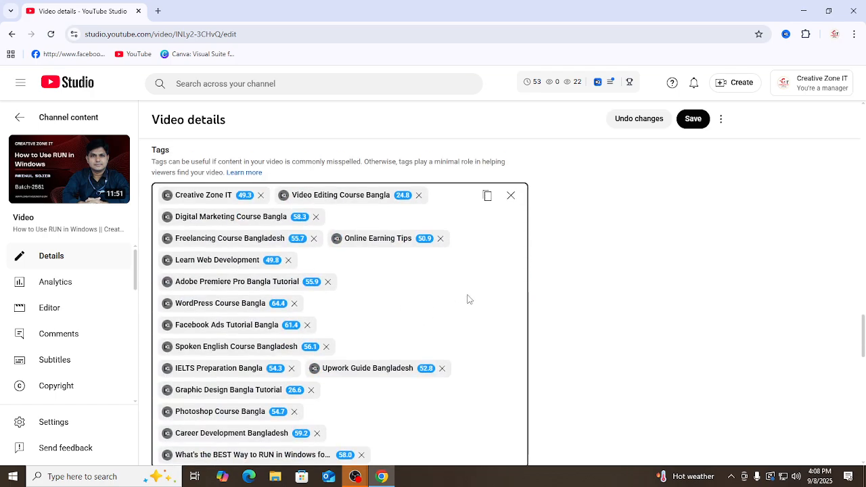
scroll(564, 297, "down", 10)
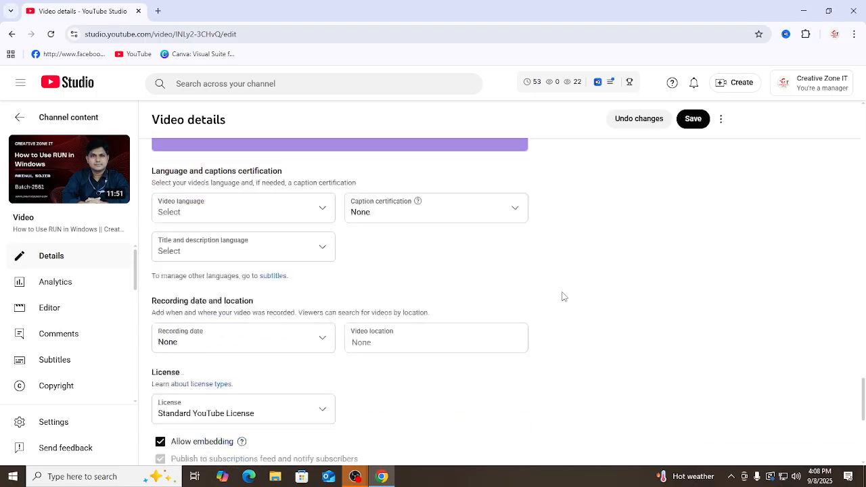
scroll(628, 296, "up", 15)
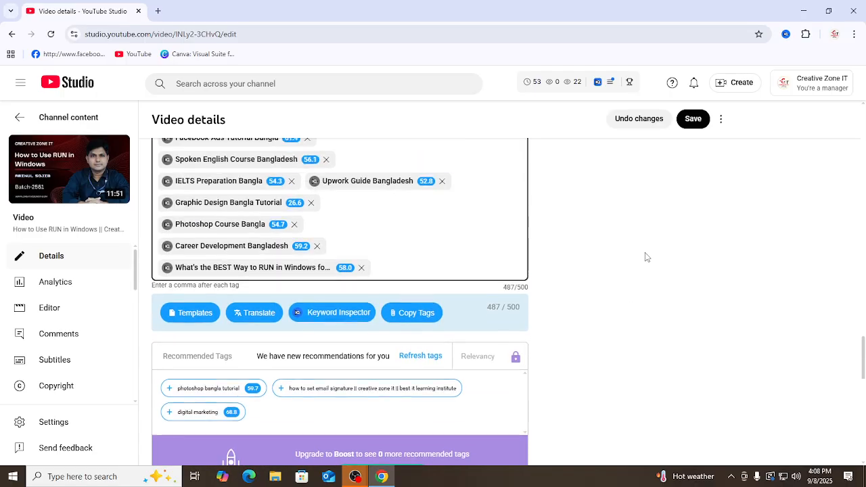
scroll(586, 255, "up", 10)
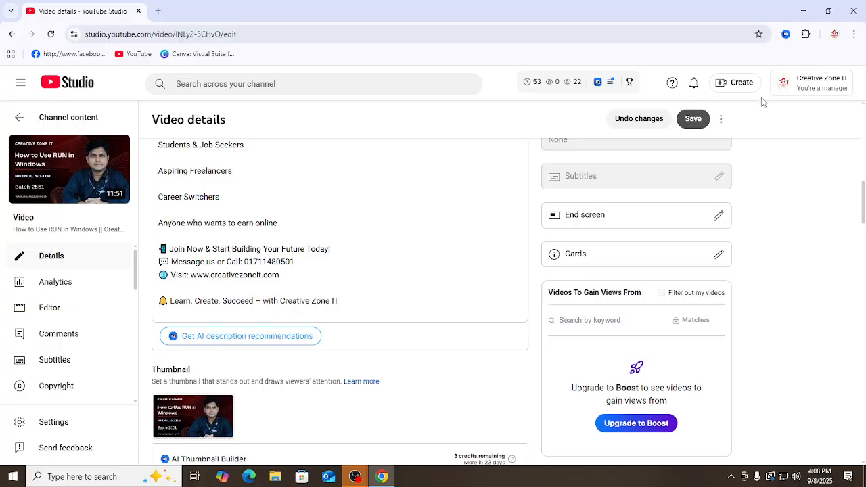
left_click(693, 119)
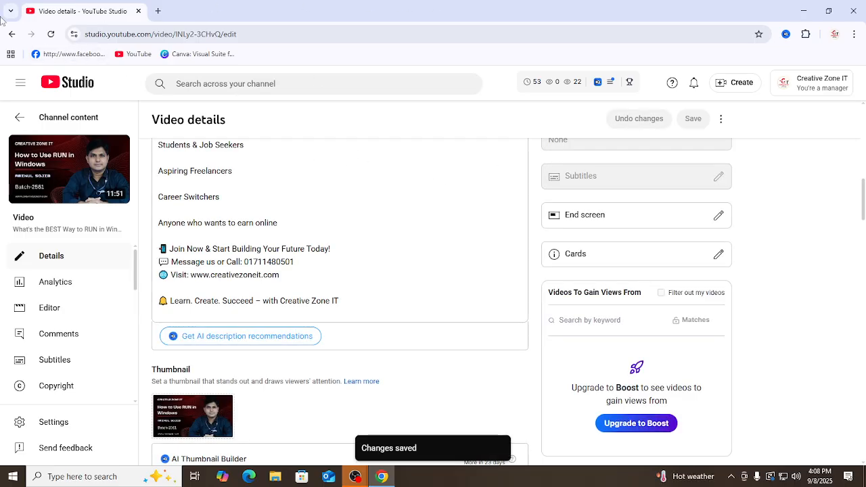
Step: Reload the video details page and look over the vidIQ SEO score and the title suggestions
left_click(50, 34)
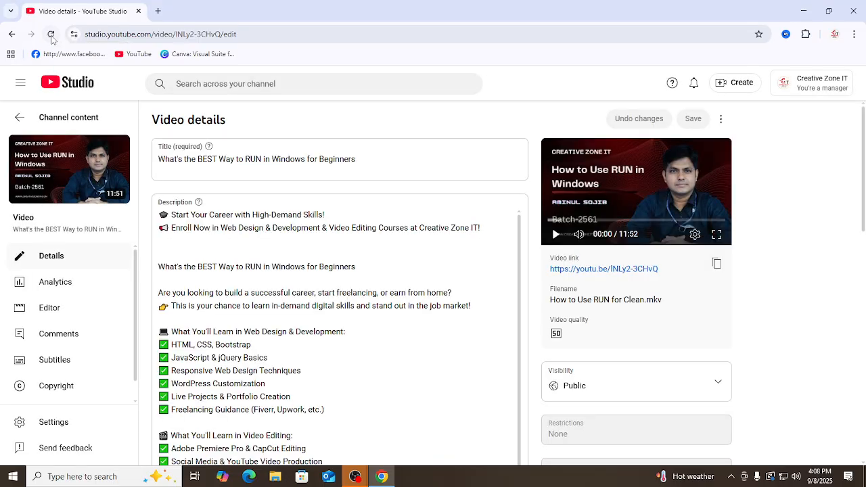
left_click(51, 36)
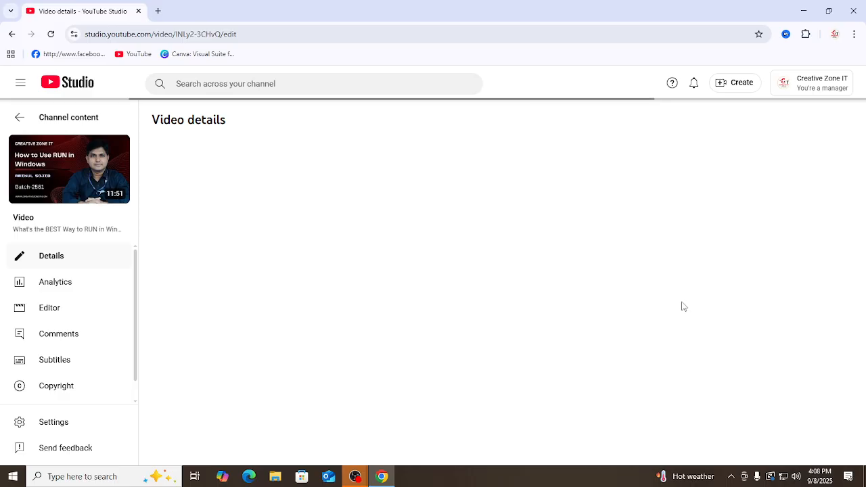
scroll(684, 307, "down", 4)
scroll(684, 307, "down", 5)
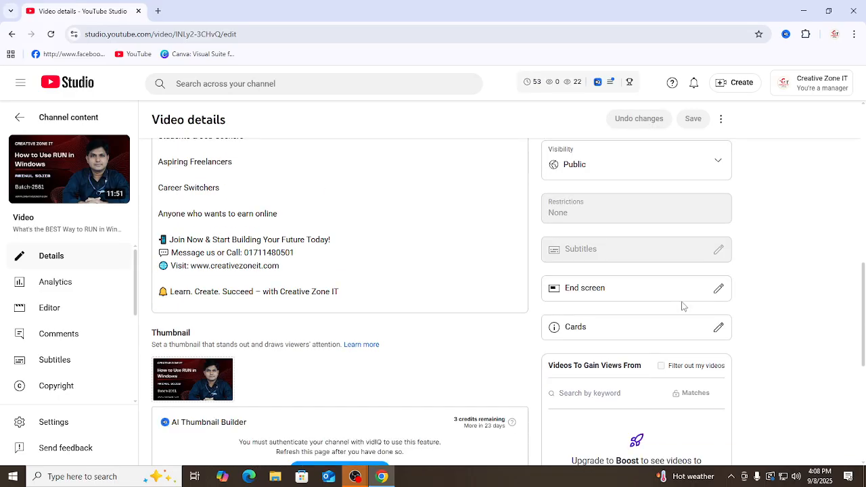
scroll(684, 307, "down", 5)
scroll(683, 307, "up", 3)
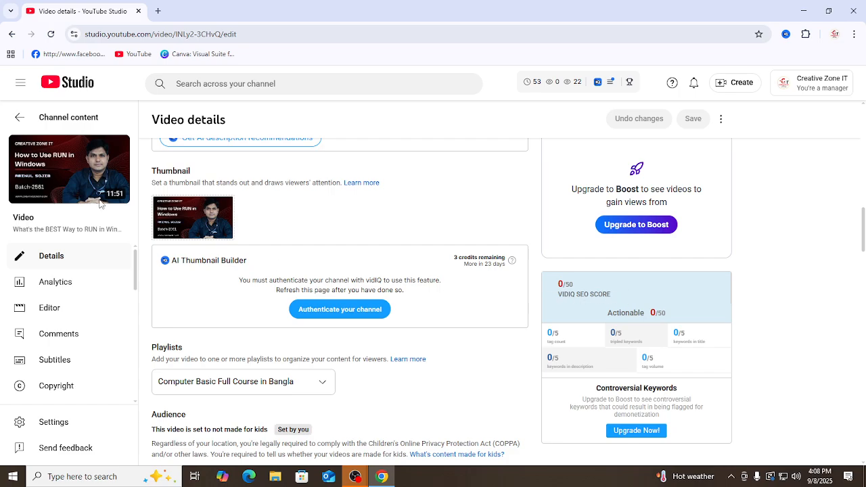
scroll(363, 277, "up", 7)
scroll(363, 277, "up", 2)
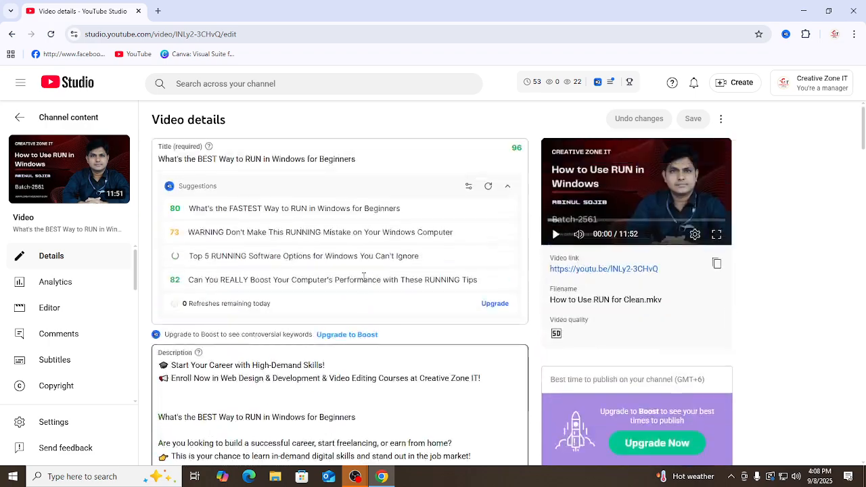
Step: Check the saved title in the title field, description and tags, and examine the vidIQ SEO score breakdown
triple_click(331, 156)
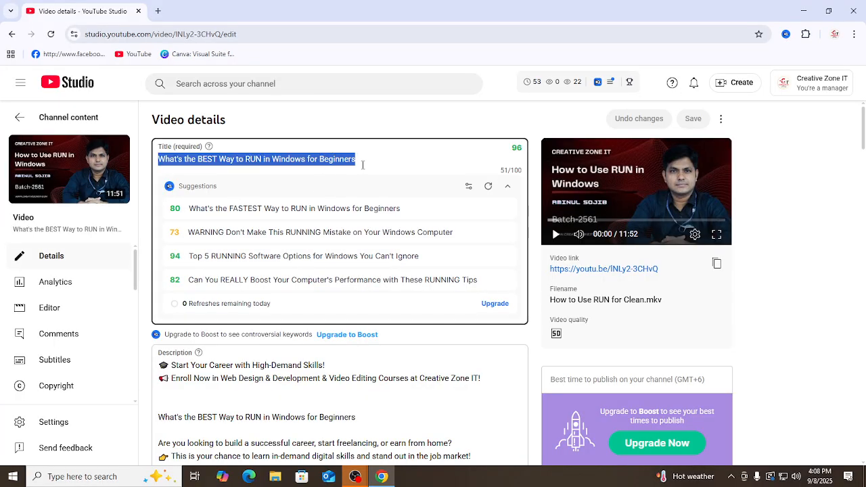
scroll(331, 291, "down", 2)
left_click(332, 298)
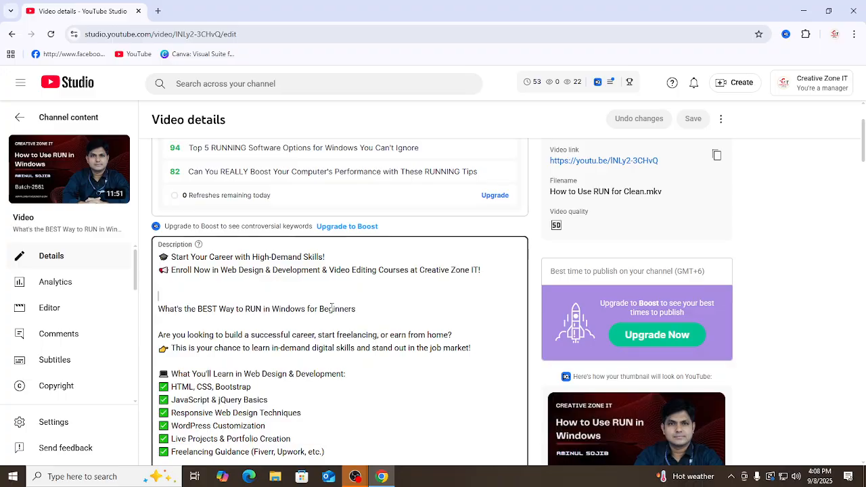
scroll(332, 309, "down", 12)
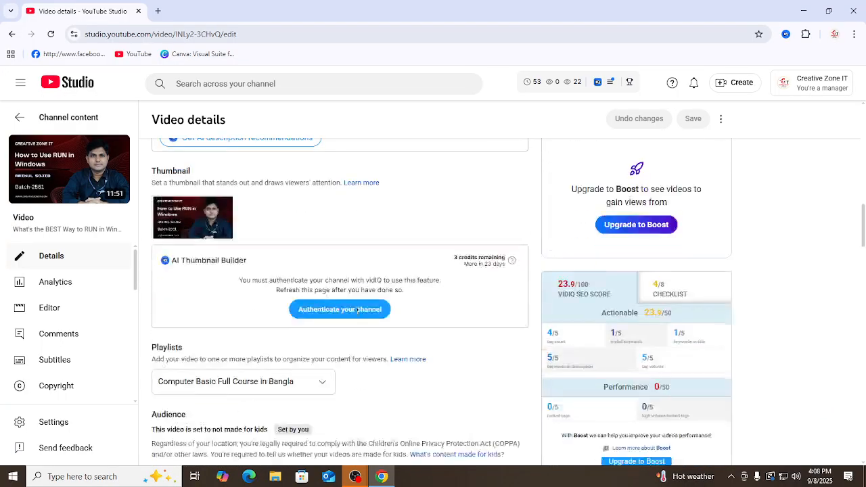
scroll(357, 310, "down", 8)
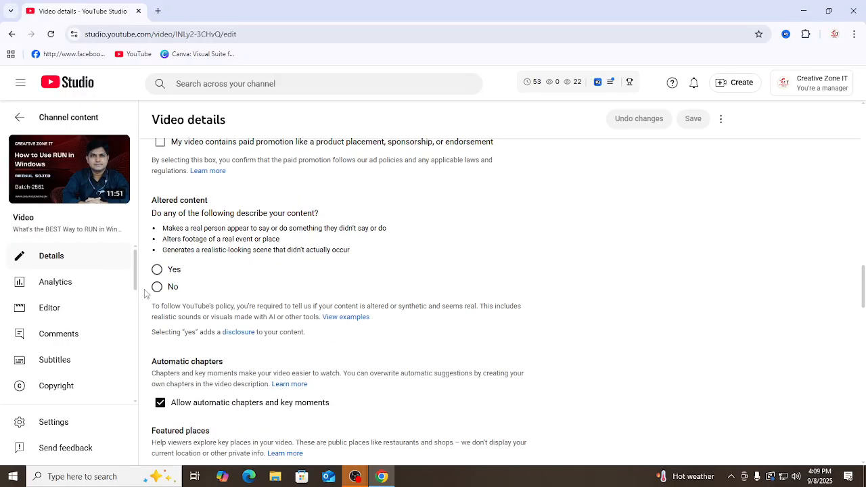
scroll(246, 313, "down", 6)
scroll(310, 291, "down", 3)
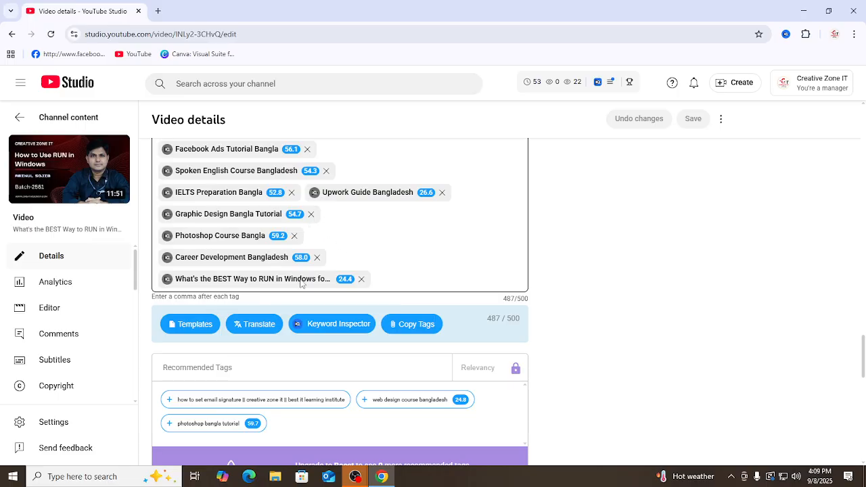
scroll(731, 300, "up", 7)
scroll(809, 272, "up", 8)
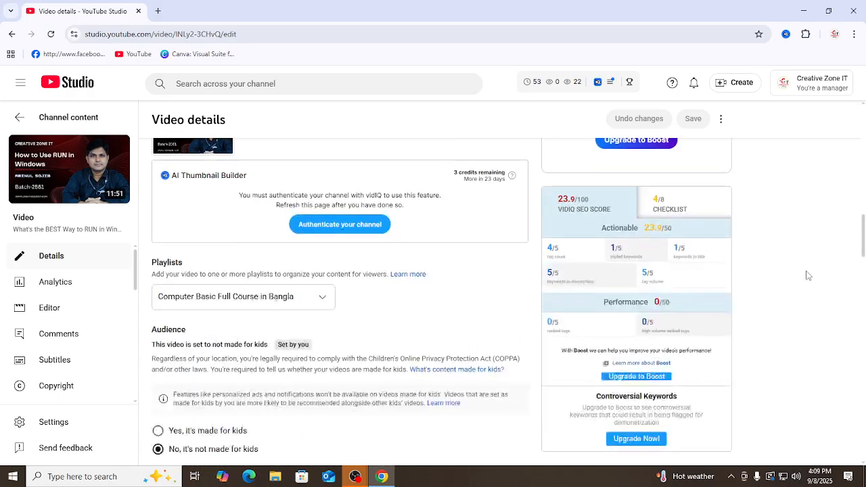
scroll(768, 305, "down", 4)
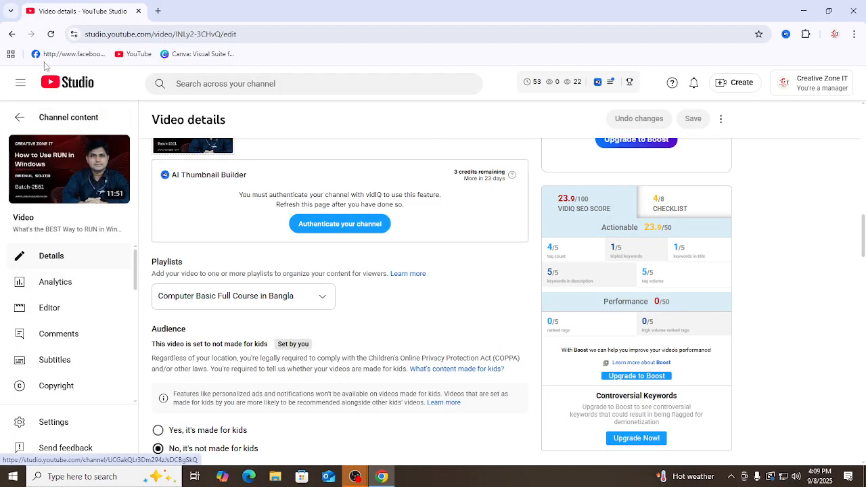
Step: Reload the video details page repeatedly and re-examine the vidIQ SEO score with its Actionable and Performance ratings
left_click(51, 35)
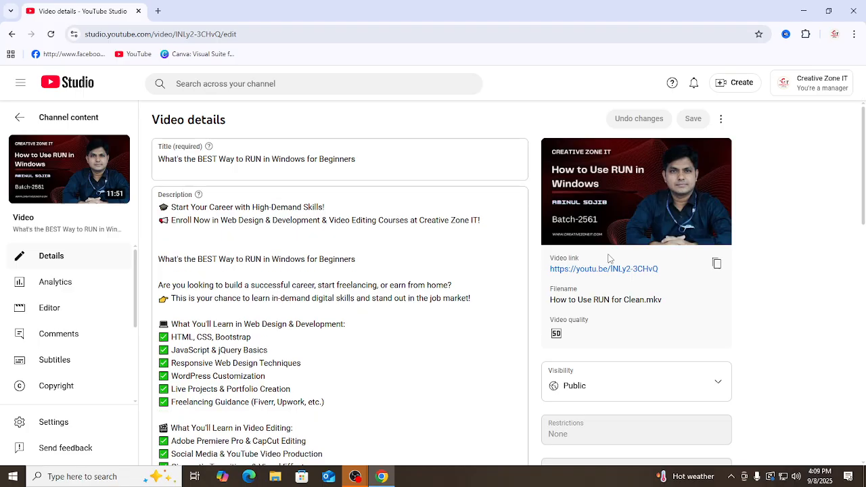
scroll(677, 337, "down", 10)
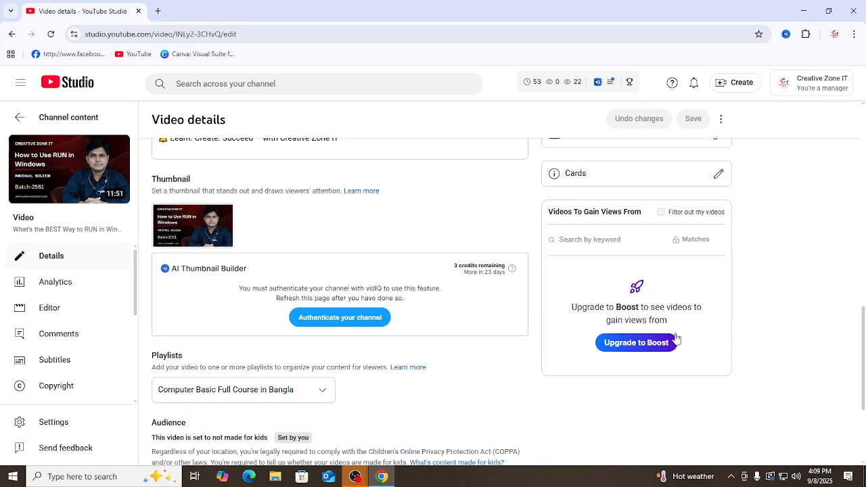
scroll(677, 338, "down", 3)
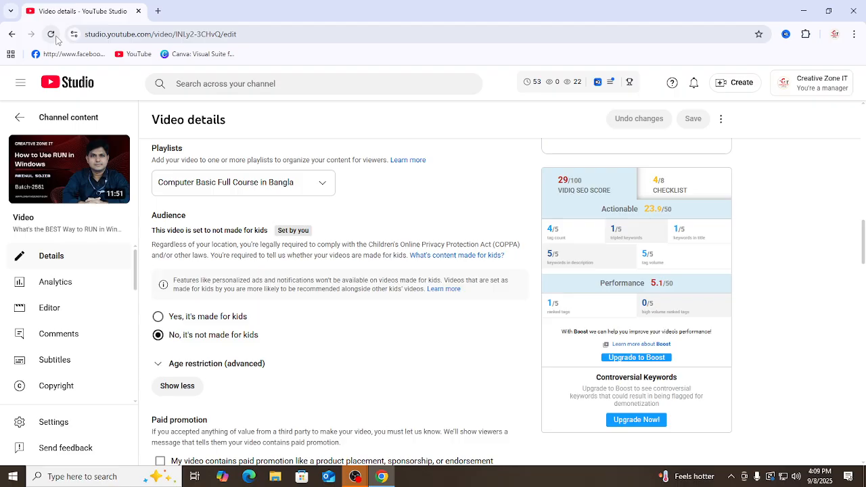
left_click(51, 35)
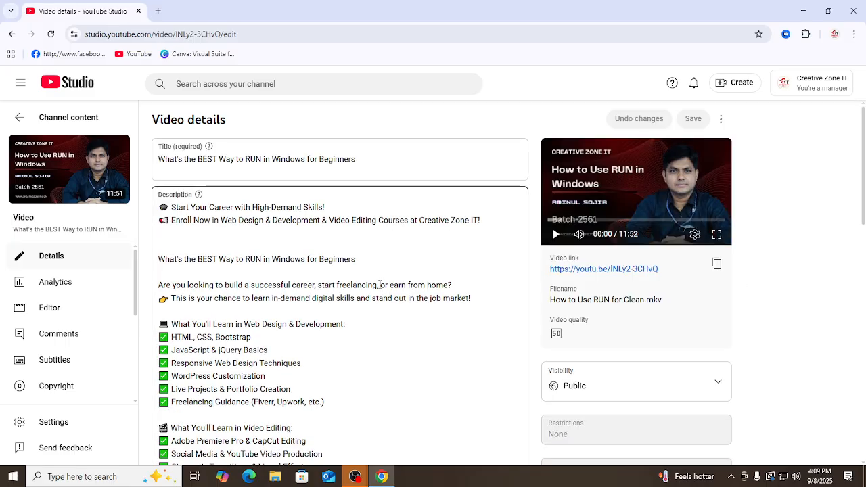
scroll(650, 346, "down", 10)
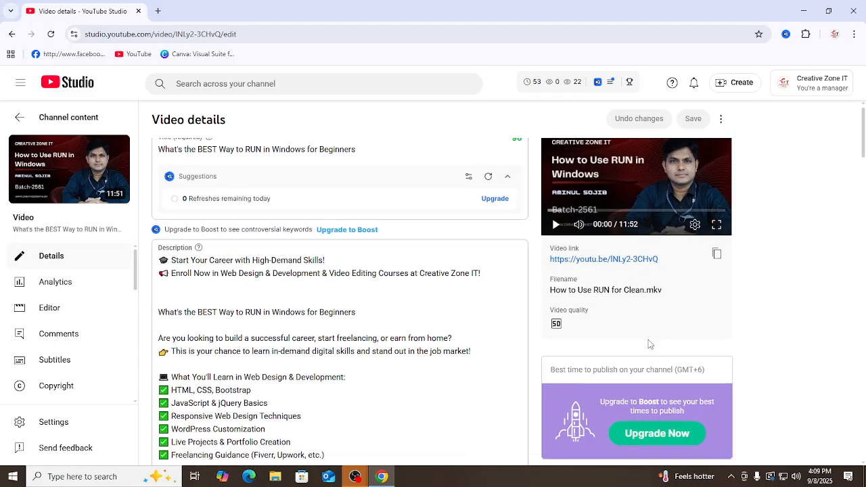
scroll(648, 345, "down", 5)
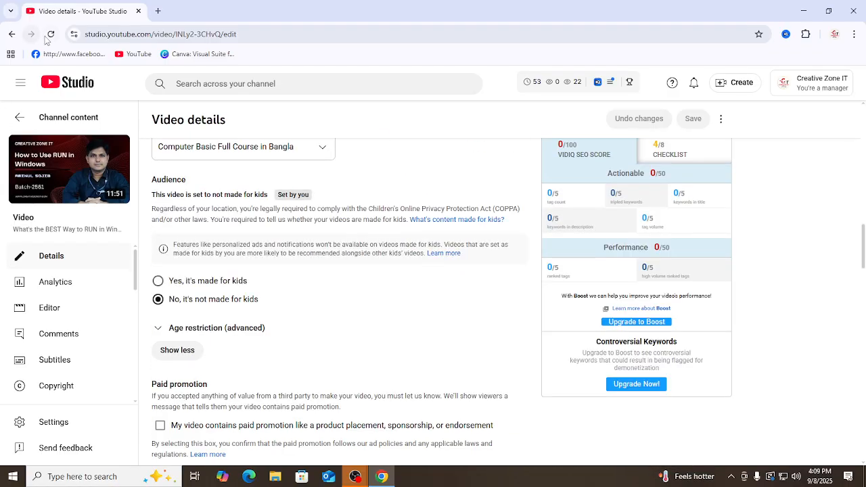
left_click(49, 36)
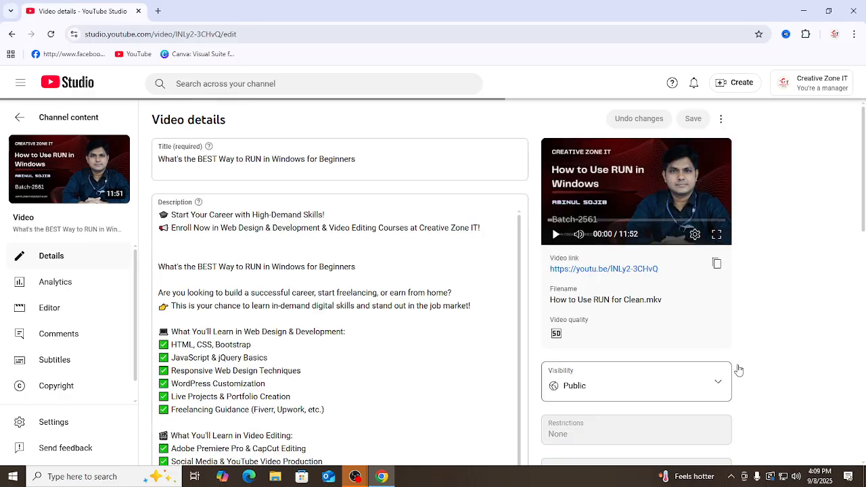
scroll(738, 369, "down", 10)
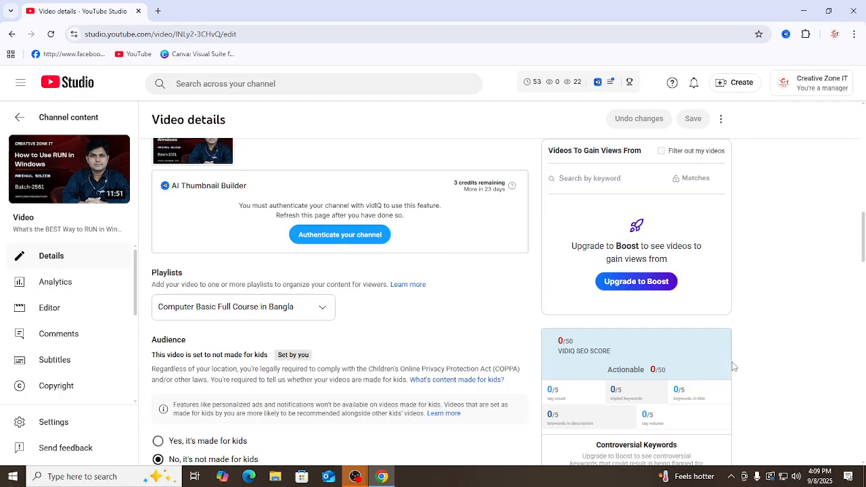
scroll(735, 366, "down", 3)
scroll(735, 366, "up", 3)
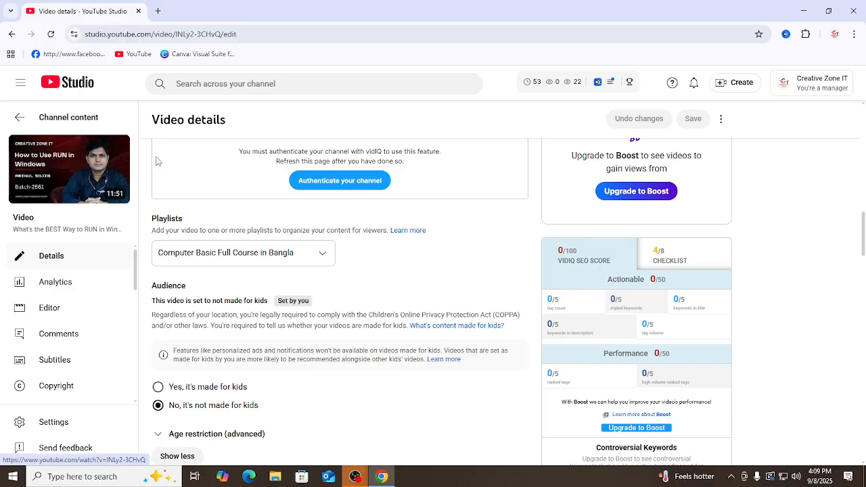
left_click(51, 34)
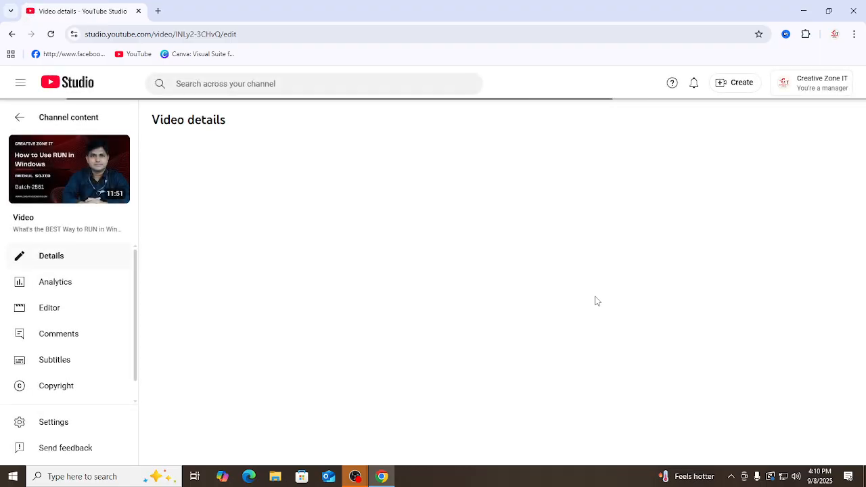
scroll(701, 339, "down", 6)
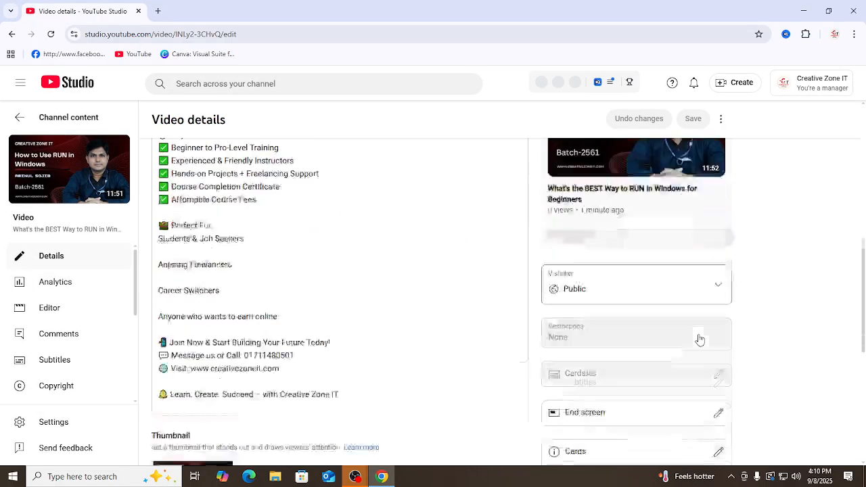
scroll(700, 339, "down", 10)
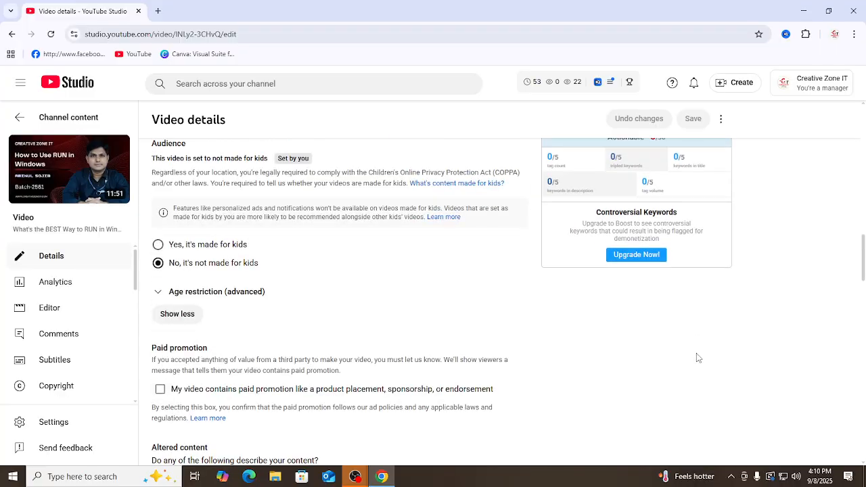
scroll(699, 357, "up", 2)
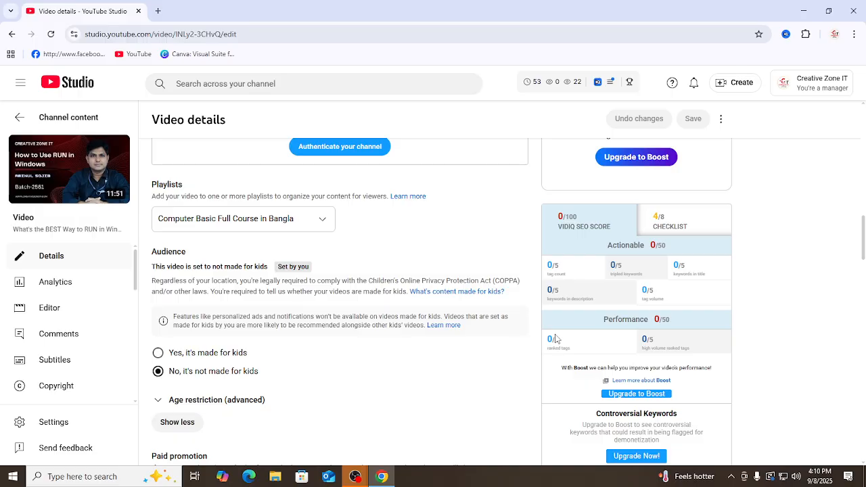
left_click(733, 481)
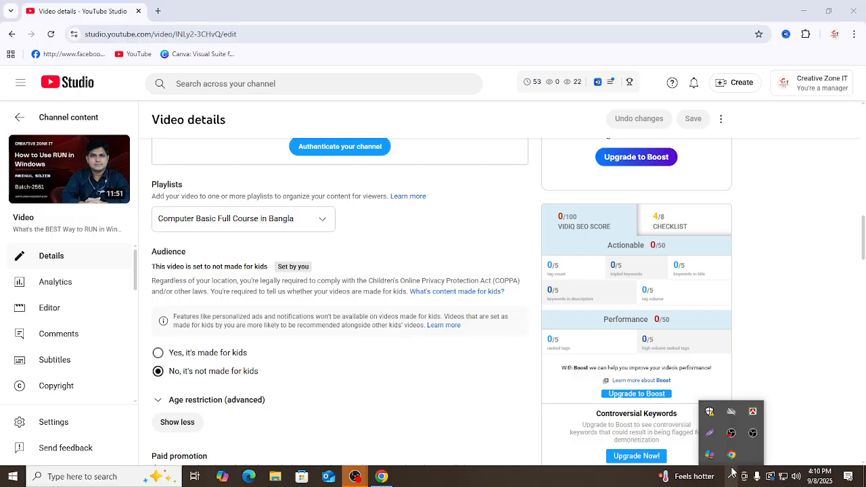
left_click(711, 433)
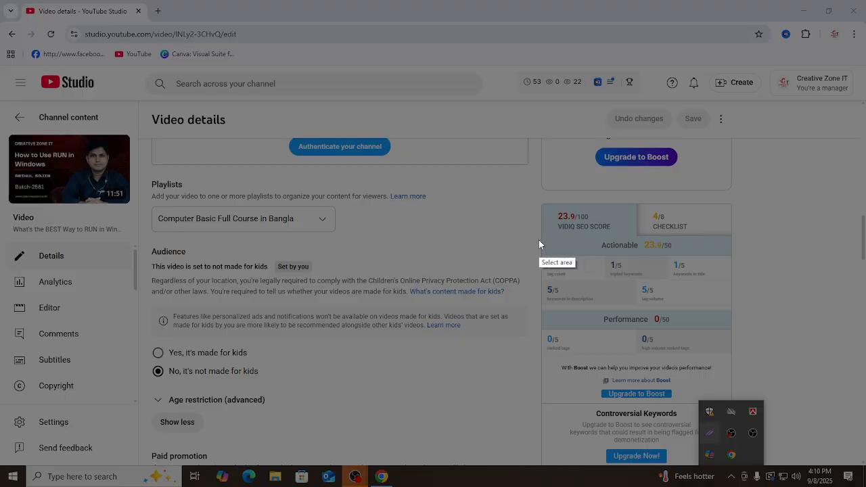
left_click_drag(542, 236, 733, 311)
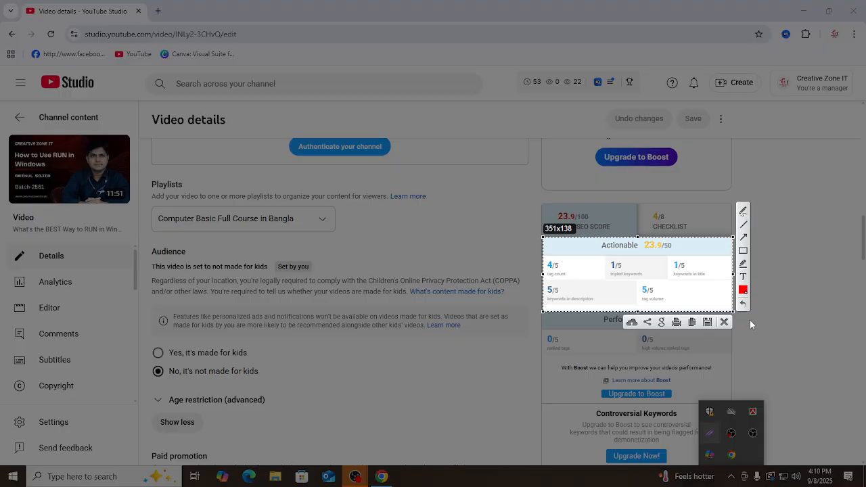
left_click(724, 322)
Step: Enlarge the page and examine the Actionable and Performance ratings in the vidIQ SEO score breakdown
mouse_move(572, 274)
key("ctrl+plus")
key("ctrl+plus")
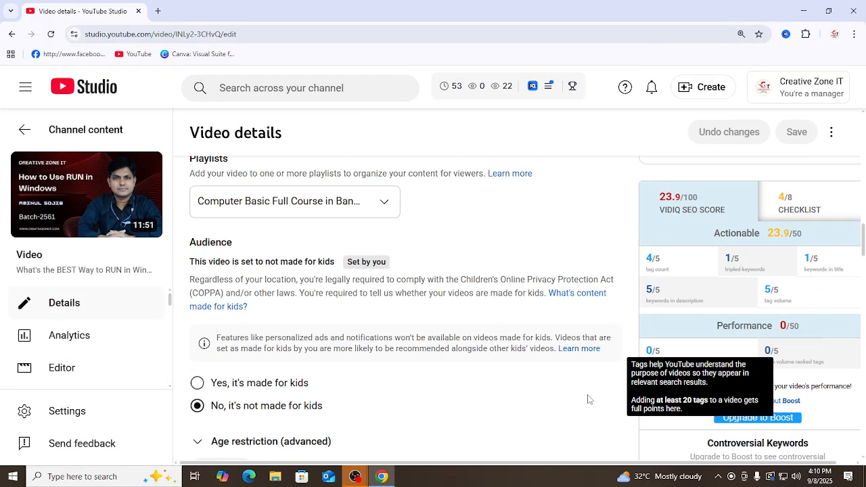
scroll(387, 450, "down", 2)
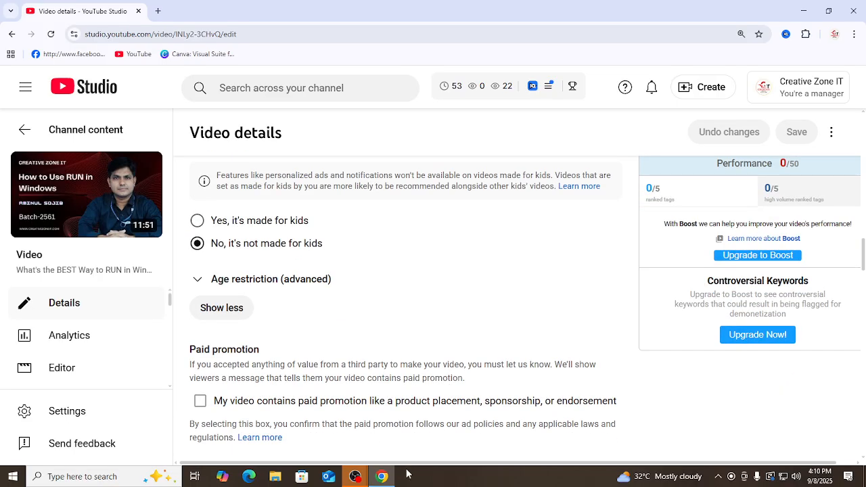
scroll(410, 467, "right", 1)
scroll(797, 362, "up", 3)
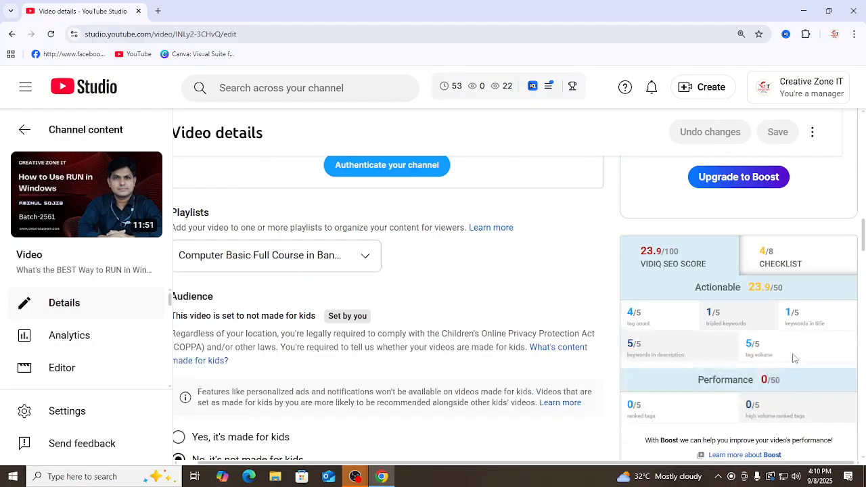
mouse_move(646, 334)
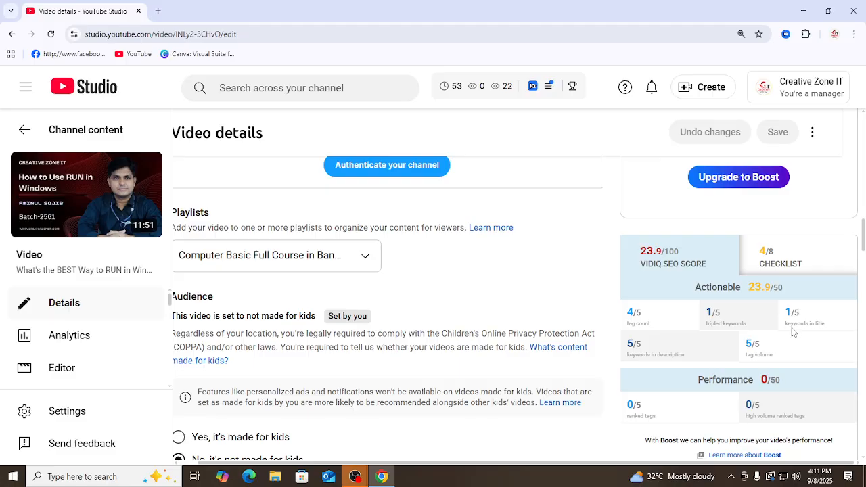
Step: Append "|| Creative Zone IT" to the end of the video title after "for Beginners"
scroll(302, 272, "up", 10)
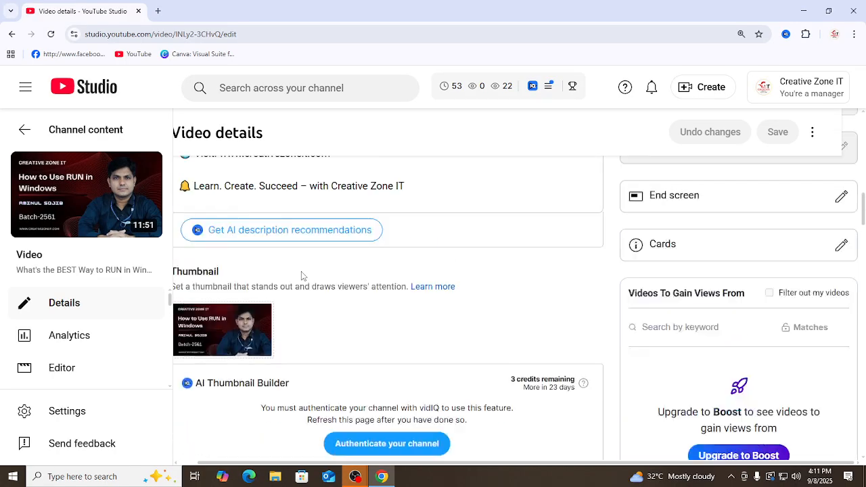
scroll(301, 272, "up", 7)
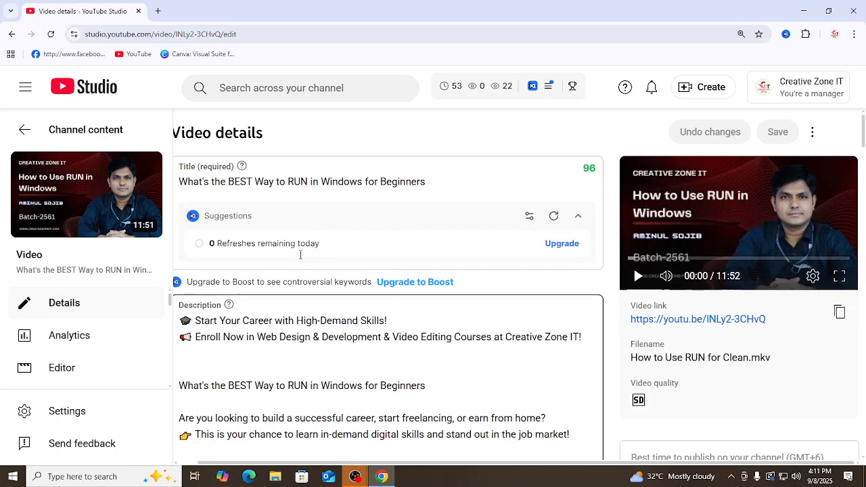
scroll(468, 317, "down", 1)
scroll(468, 316, "down", 9)
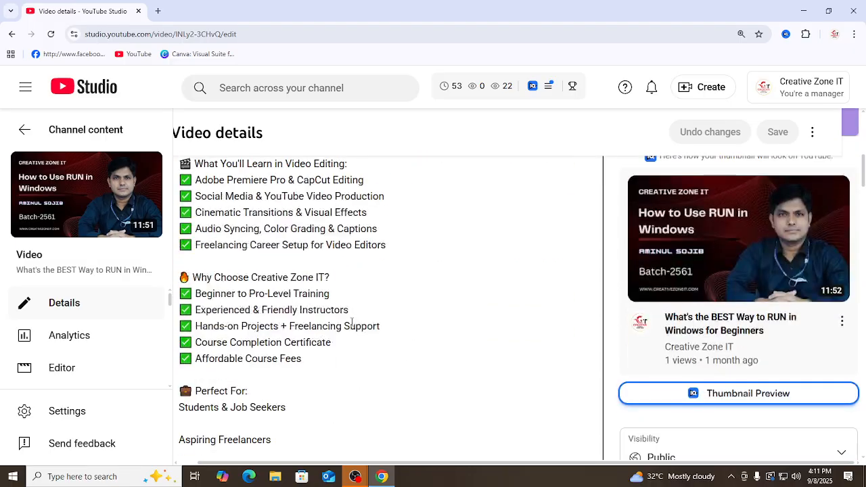
scroll(347, 321, "up", 10)
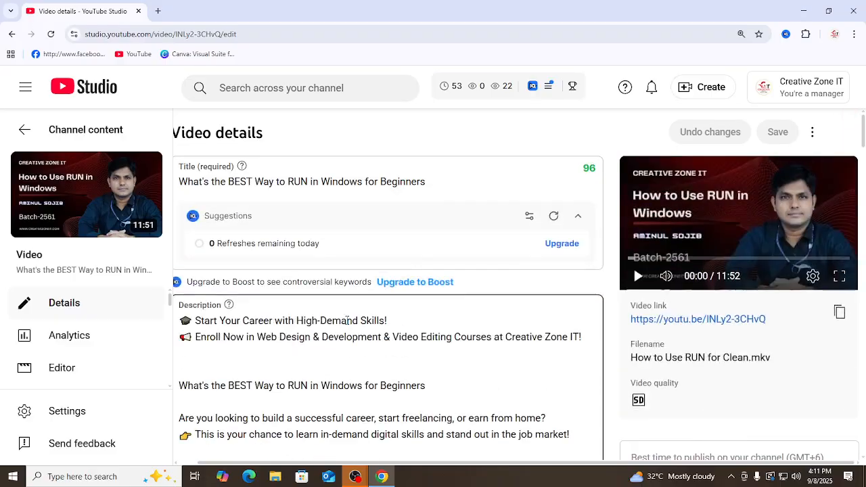
left_click(429, 179)
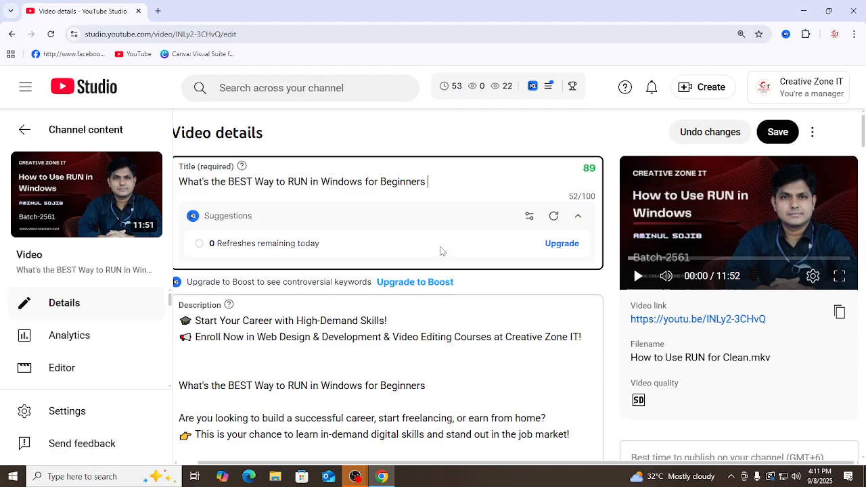
type("|| ")
type("Loo")
key("BackSpace")
key("BackSpace")
key("BackSpace")
type("Creative Zone")
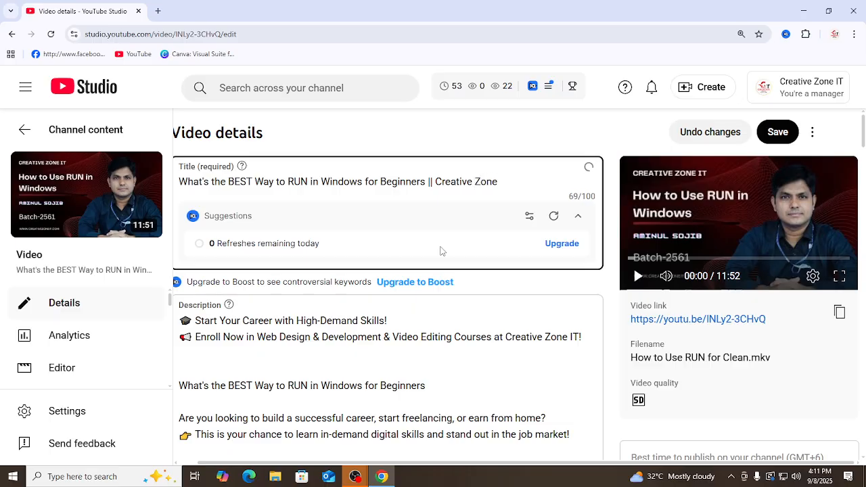
type(" IT || Bes6t")
Step: Extend the video title with "|| Best IT Institution in Dhaka"
key("BackSpace")
key("BackSpace")
type("t IT Institution ")
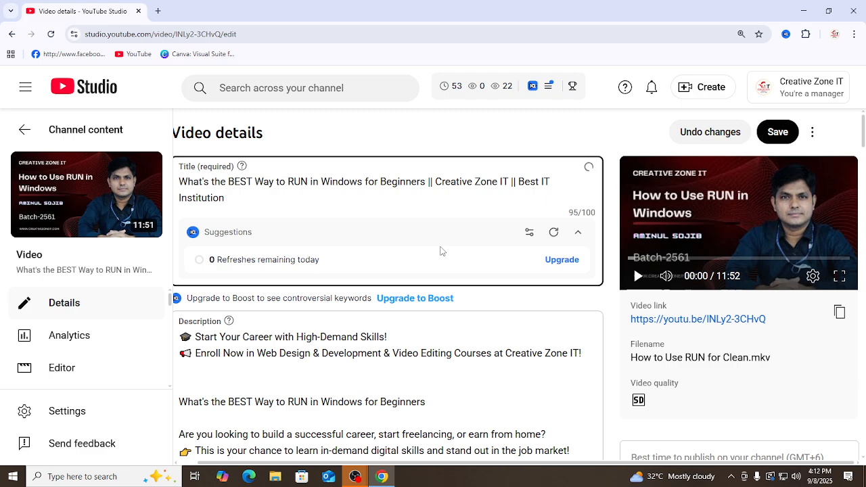
type("in Dhaka")
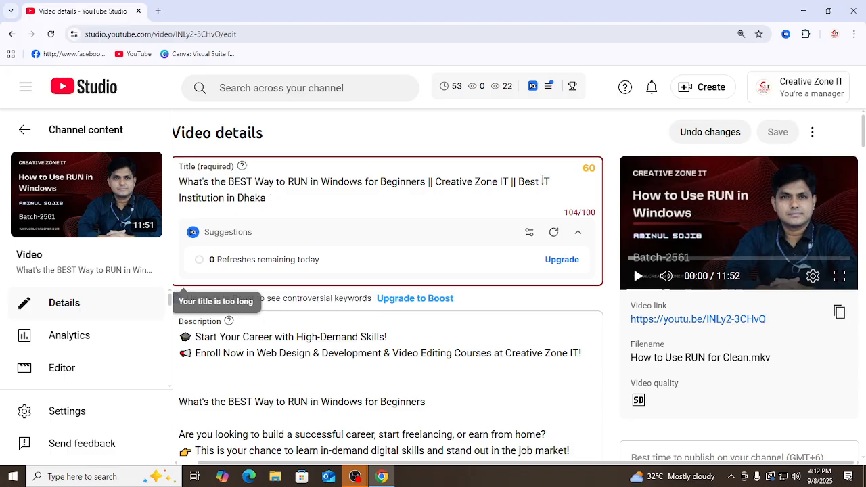
Step: Shorten the video title by removing the word "Best" before "IT Institution in Dhaka"
key("BackSpace")
key("BackSpace")
key("BackSpace")
key("BackSpace")
key("BackSpace")
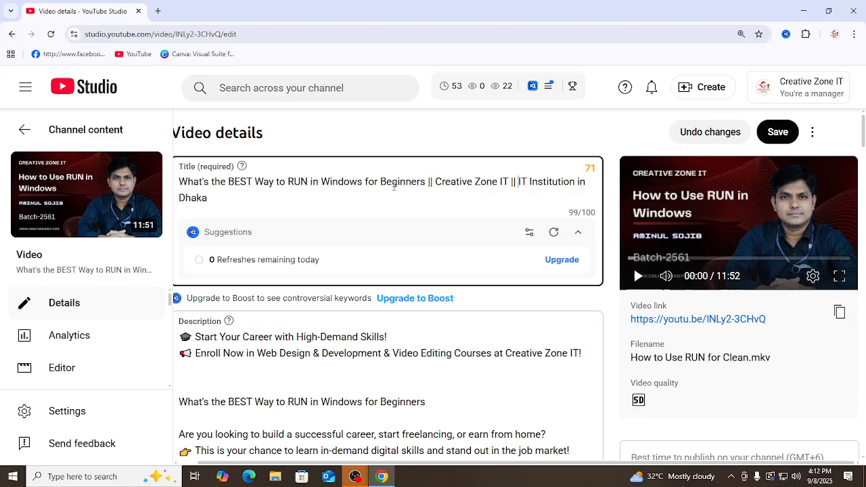
Step: Copy the full video title into the description on the blank line above "What You'll Learn in Web Design & Development"
triple_click(394, 184)
key("ctrl+c")
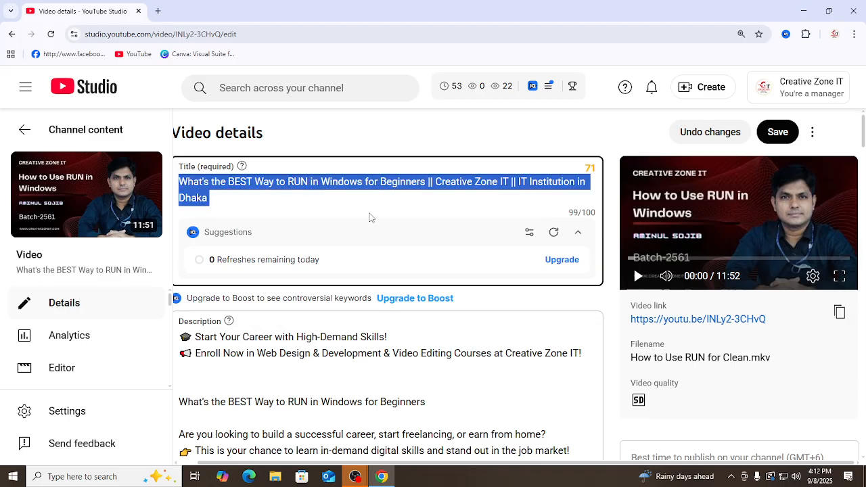
scroll(371, 220, "down", 4)
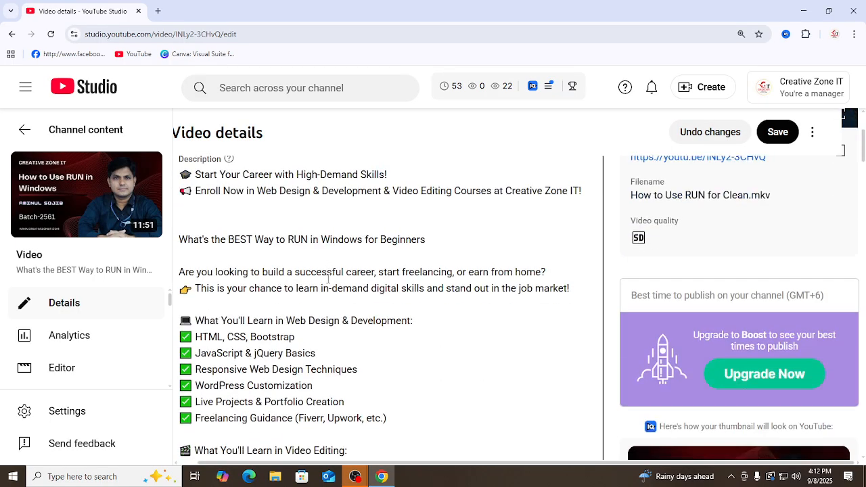
left_click(388, 211)
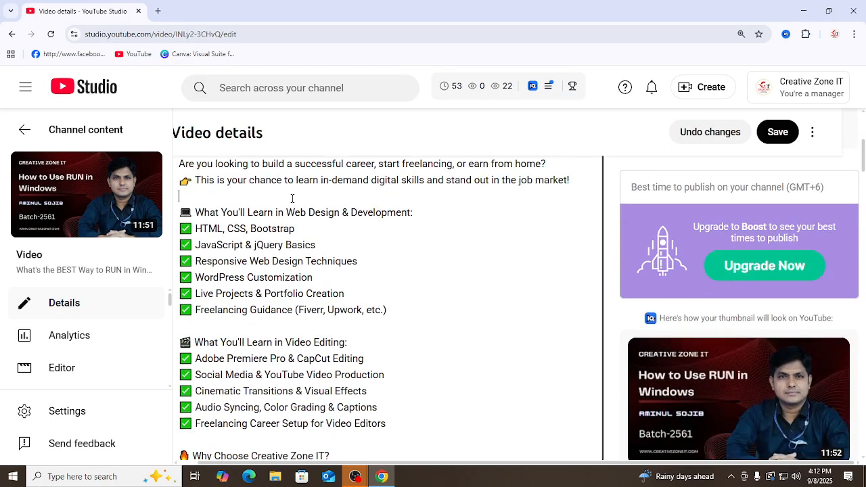
left_click(292, 204)
key("ctrl+v")
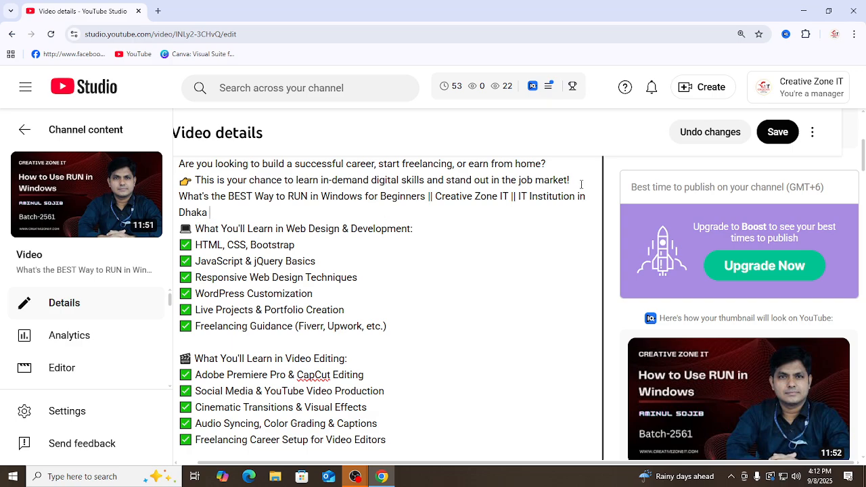
Step: Check the vidIQ SEO score and its Actionable and Performance ratings for the edited title and description
scroll(579, 190, "down", 1)
scroll(358, 243, "down", 9)
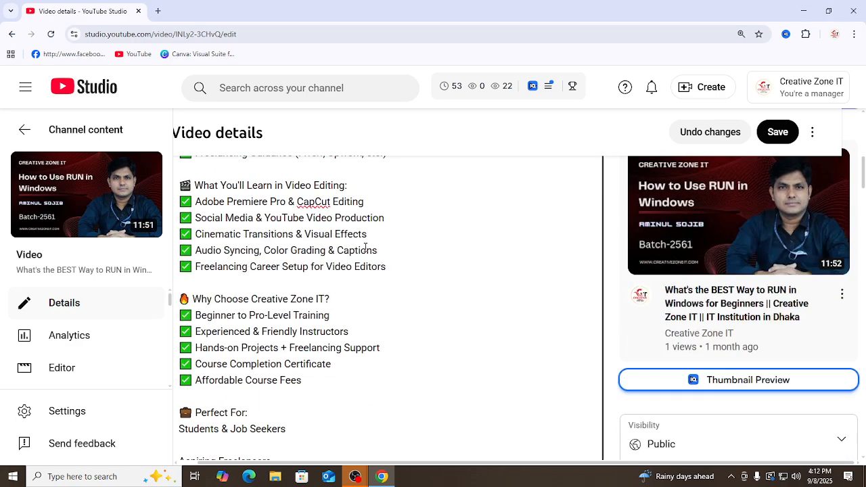
scroll(366, 247, "down", 2)
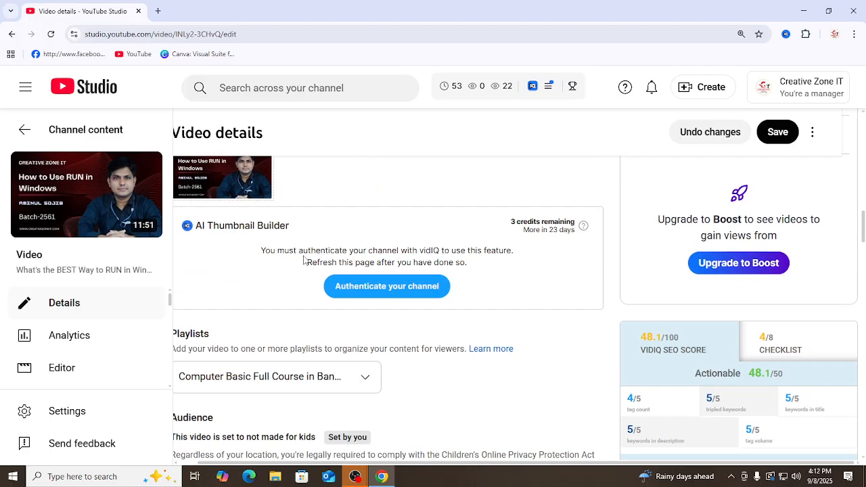
scroll(305, 263, "up", 2)
scroll(305, 263, "down", 4)
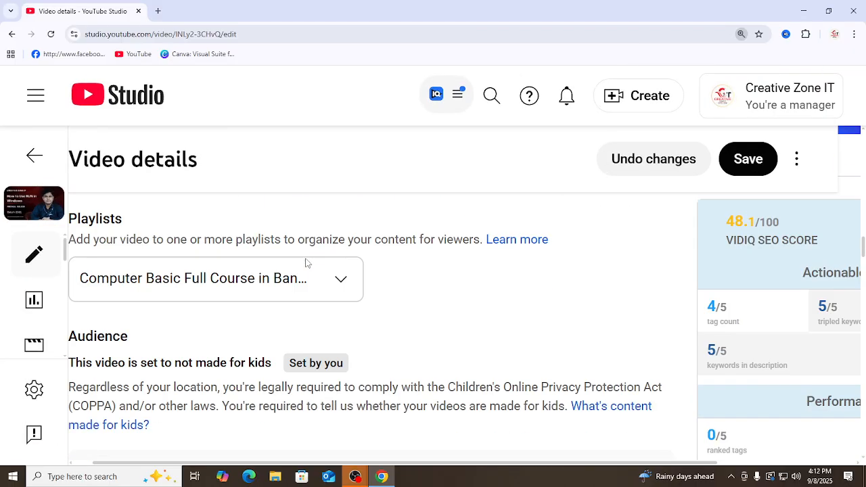
scroll(305, 264, "down", 4)
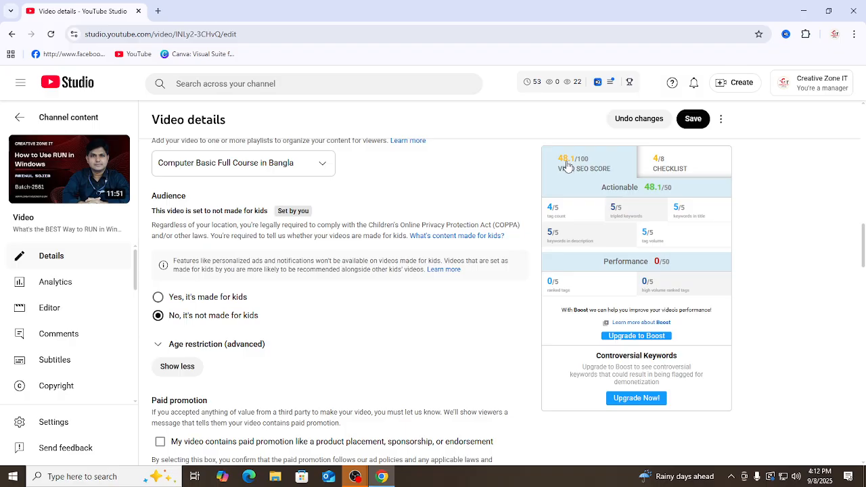
scroll(341, 250, "down", 3)
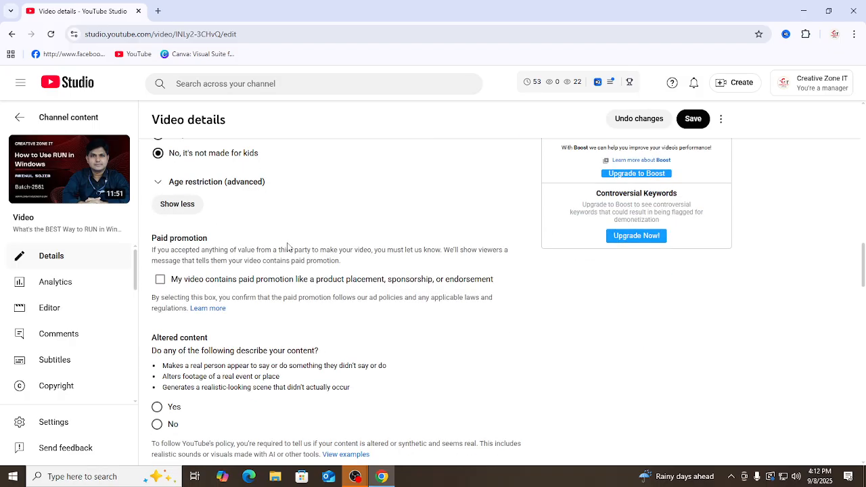
Step: Review the video's tags and their vidIQ keyword scores in the Tags section
scroll(288, 248, "down", 10)
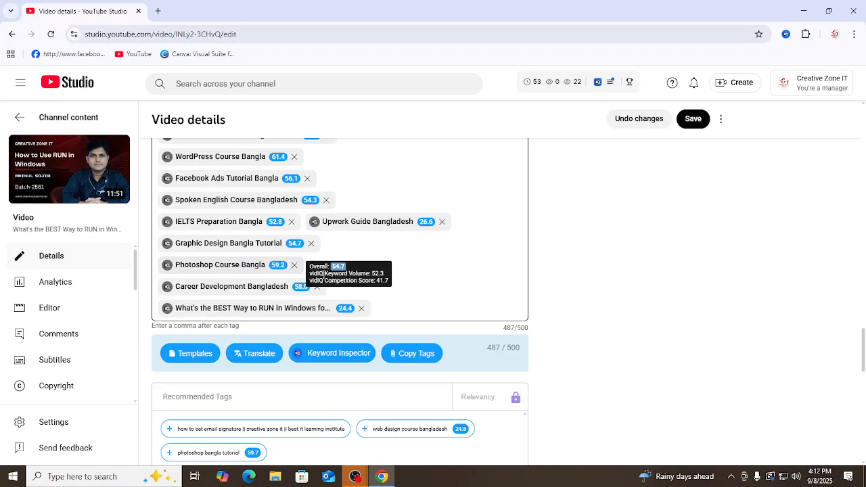
left_click(406, 308)
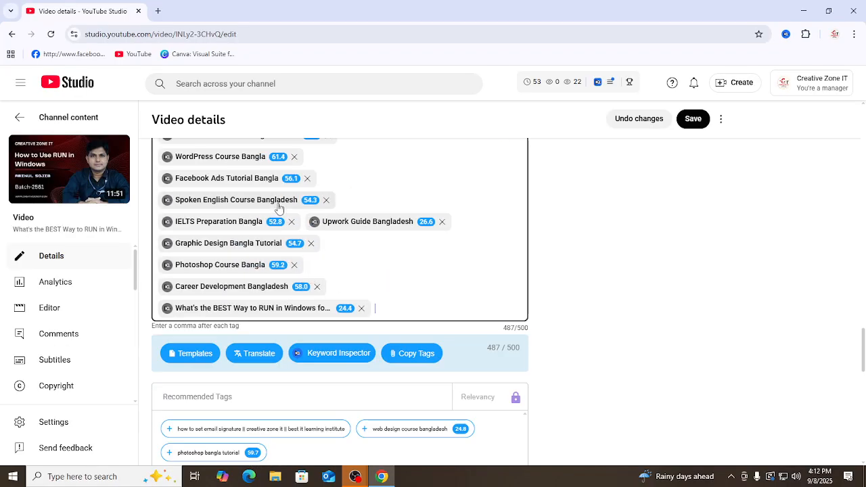
scroll(278, 208, "up", 3)
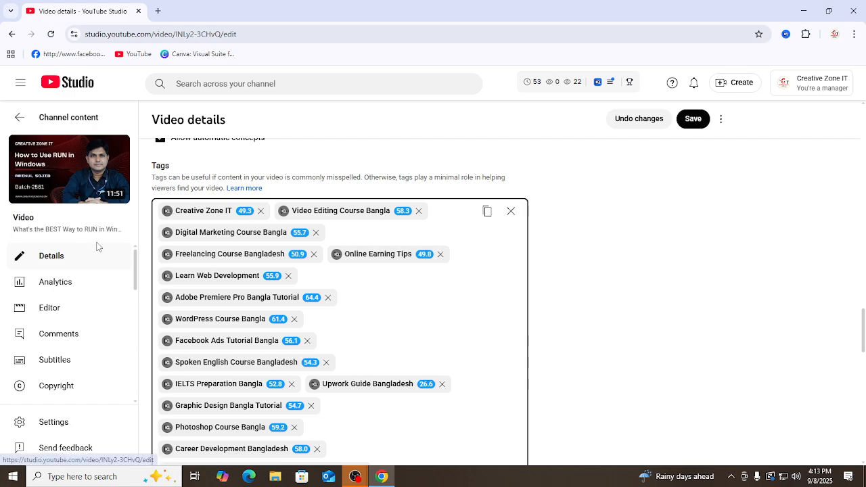
scroll(227, 224, "up", 1)
scroll(227, 225, "up", 3)
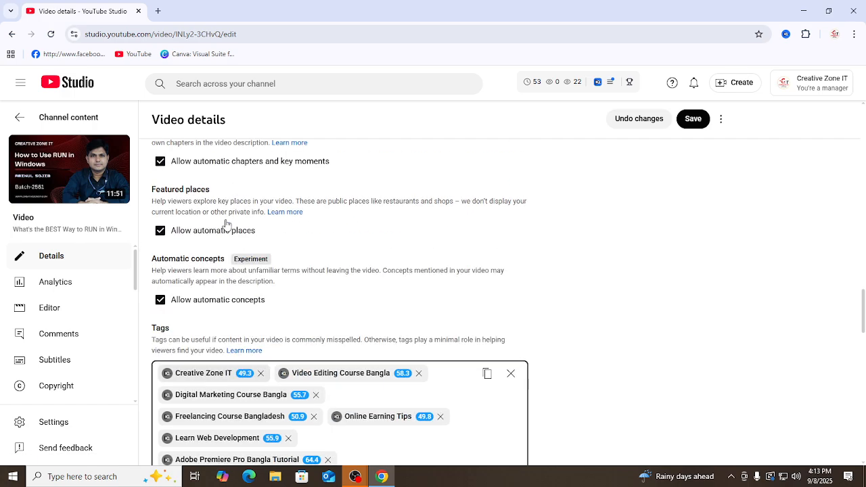
scroll(256, 246, "down", 3)
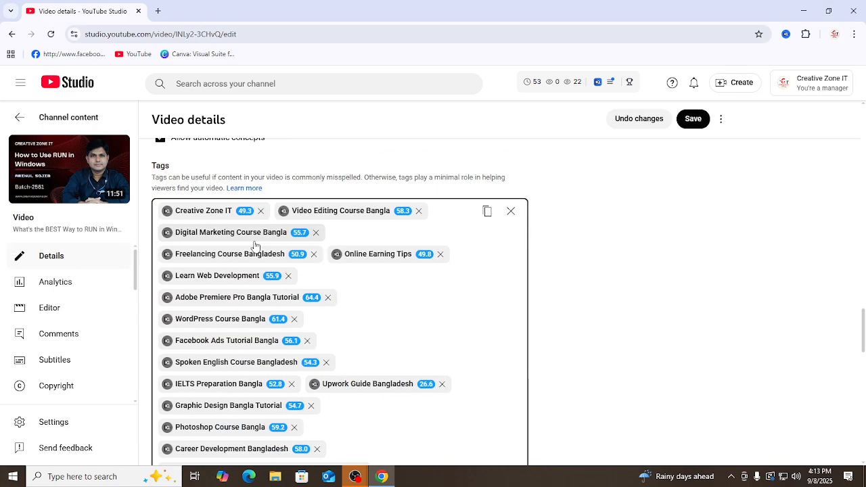
scroll(337, 294, "down", 3)
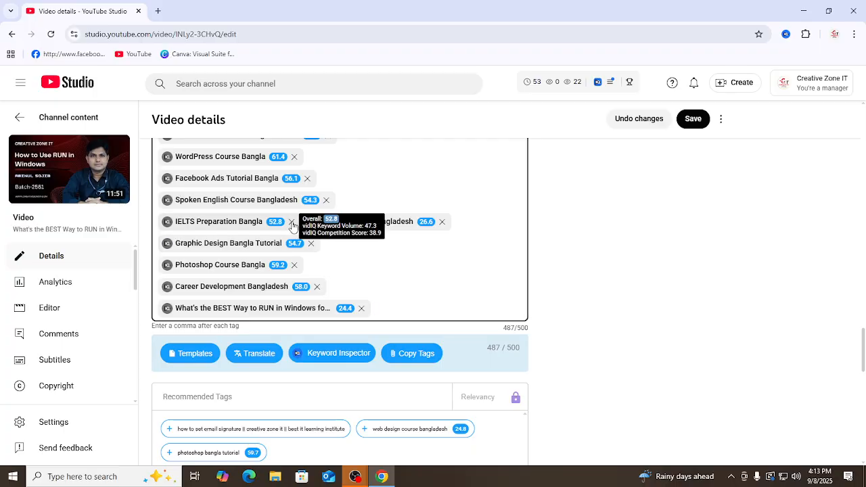
Step: Copy the full video title from the title field
scroll(313, 213, "up", 20)
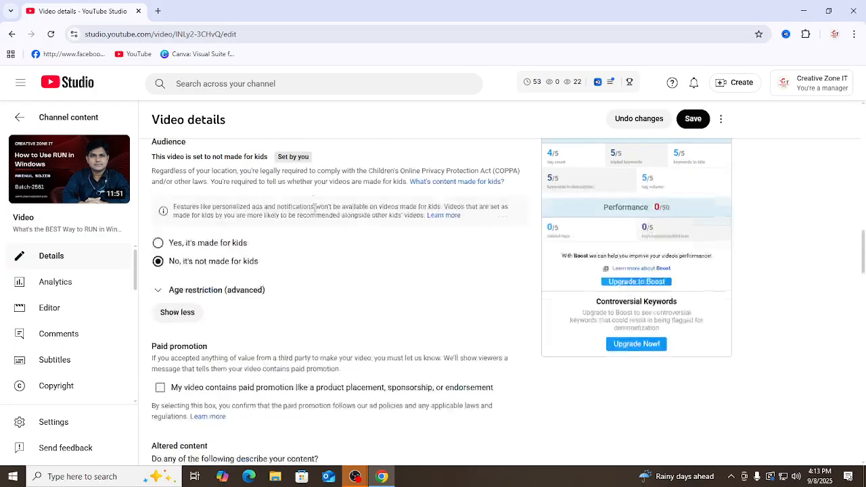
scroll(312, 213, "up", 10)
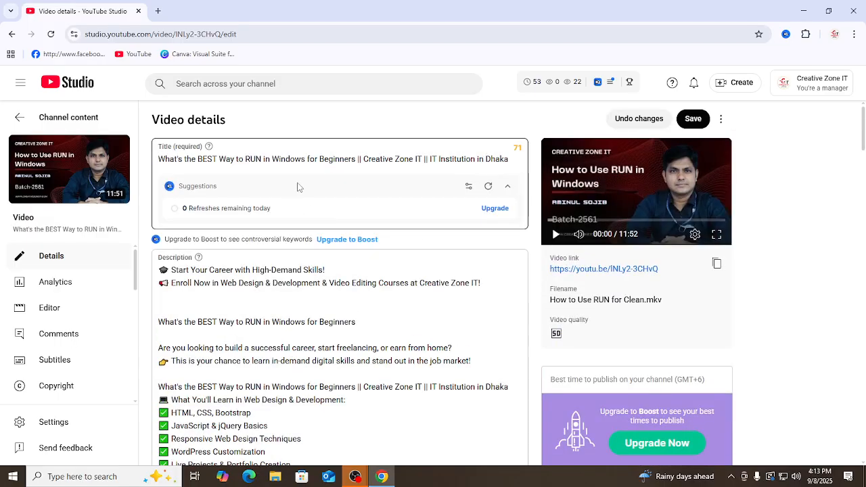
triple_click(332, 159)
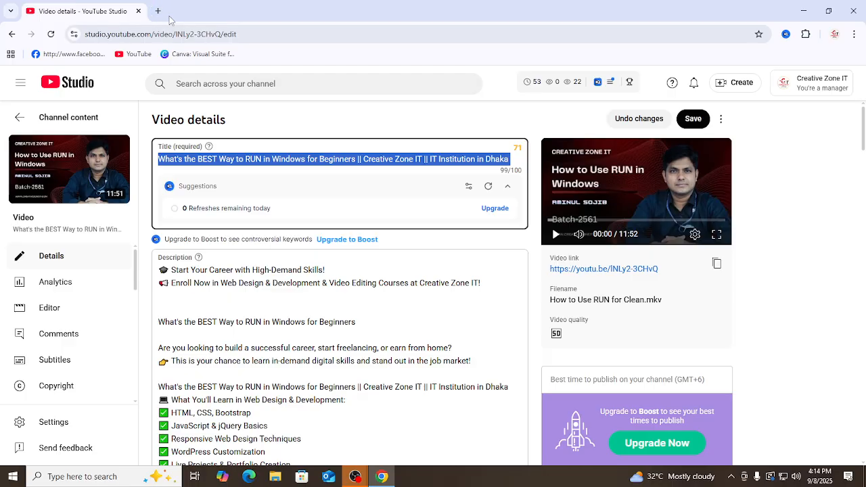
Step: Remove the "Upwork Guide Bangladesh" and "Graphic Design Bangla Tutorial" tags from the video's tags
scroll(363, 248, "down", 8)
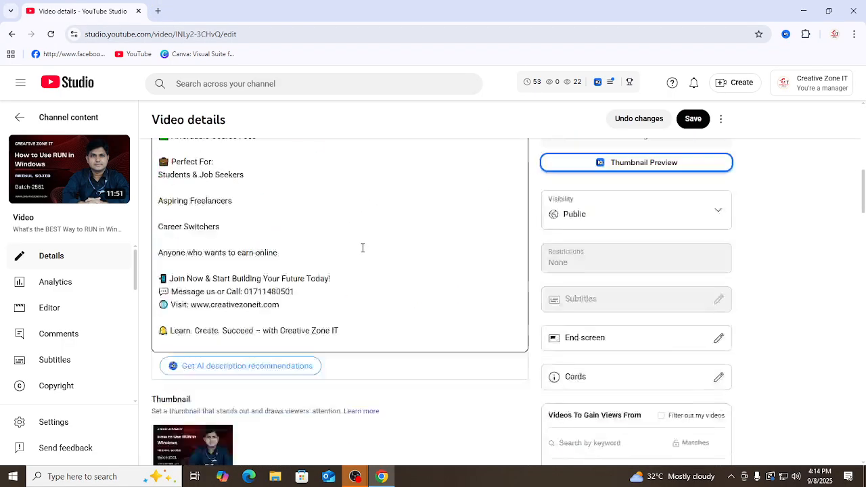
scroll(406, 271, "down", 10)
scroll(368, 273, "down", 15)
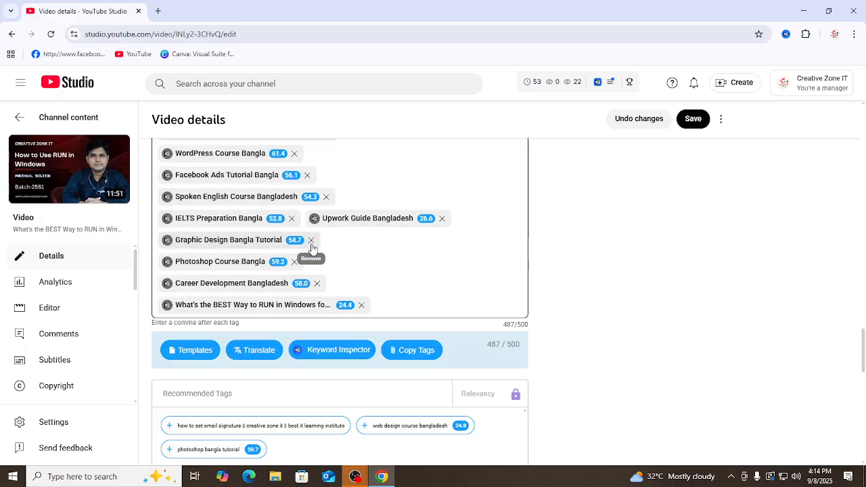
scroll(326, 227, "up", 2)
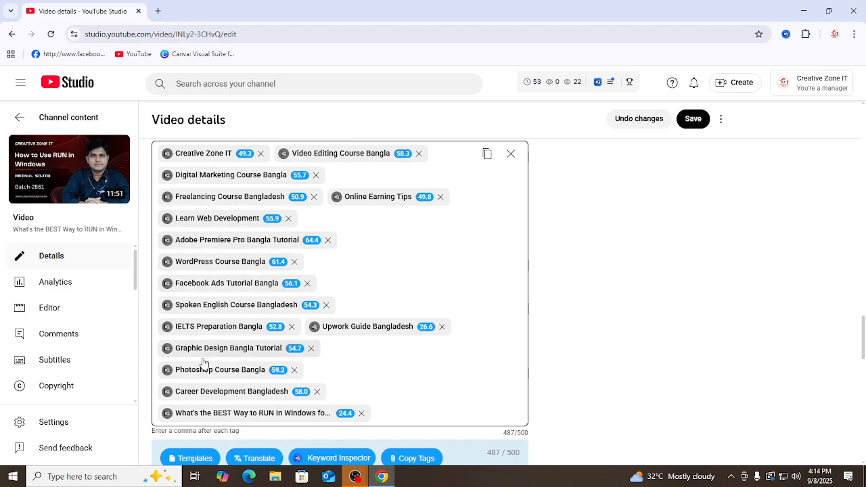
left_click(442, 327)
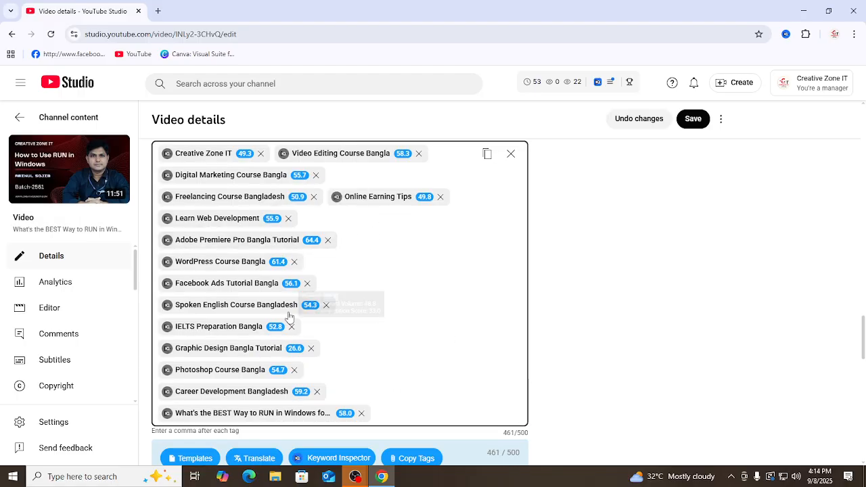
left_click(310, 348)
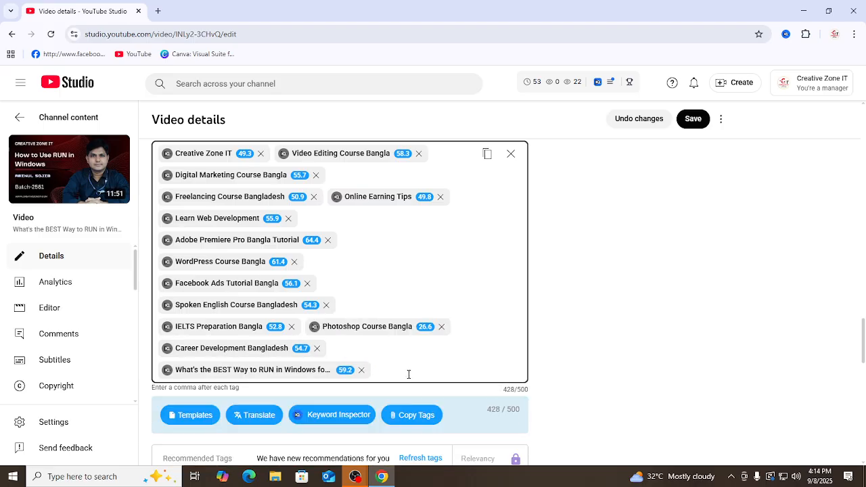
Step: Add the copied full video title as a tag and remove the "Photoshop Course Bangla" and "Online Earning Tips" tags
key("ctrl+v")
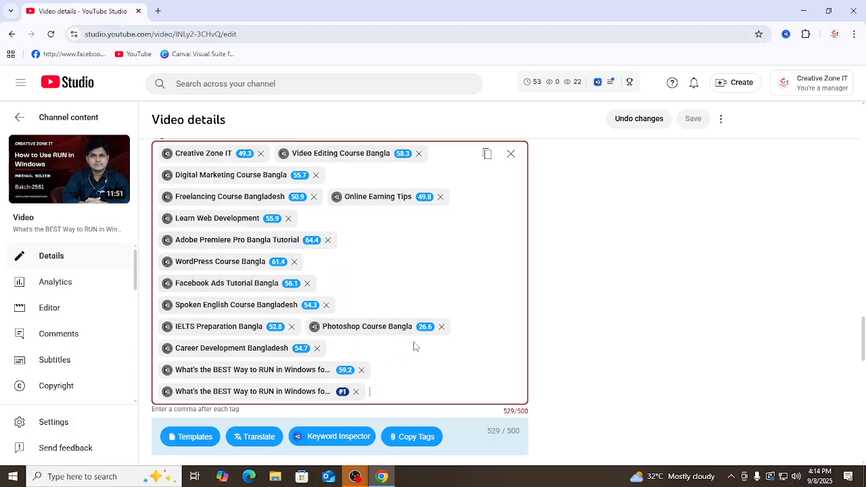
left_click(444, 328)
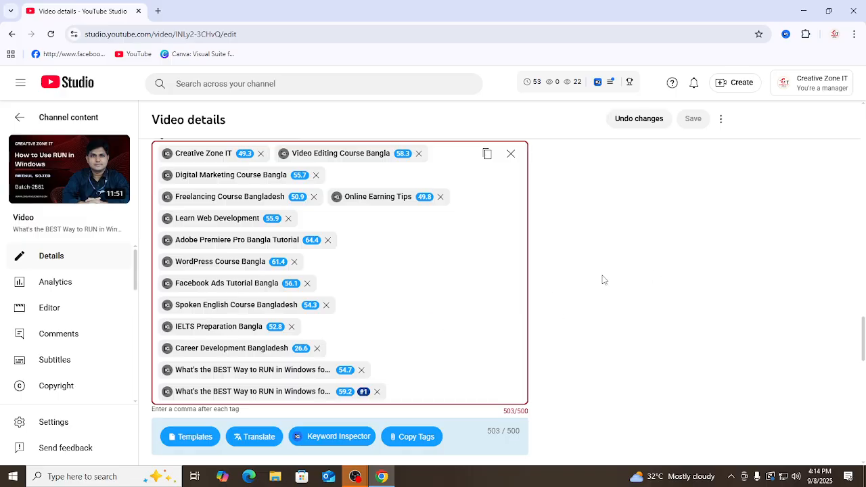
left_click(441, 197)
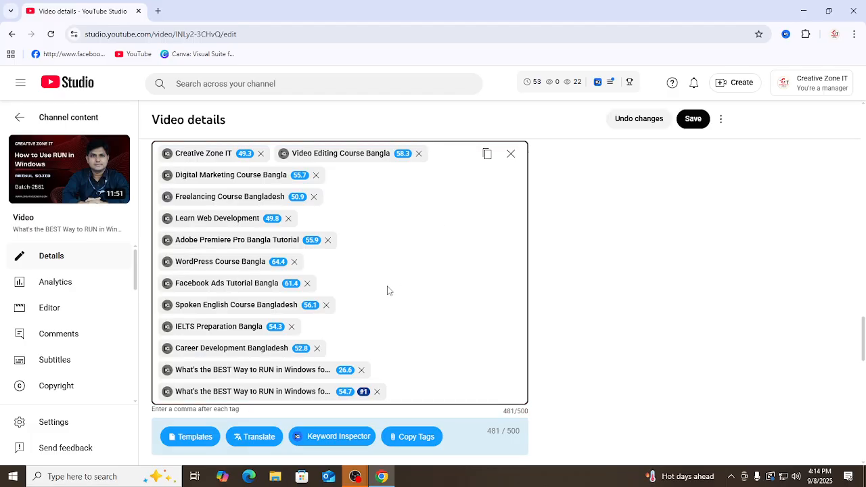
Step: Check the vidIQ SEO score for the edited tags and save the video changes
scroll(296, 271, "up", 3)
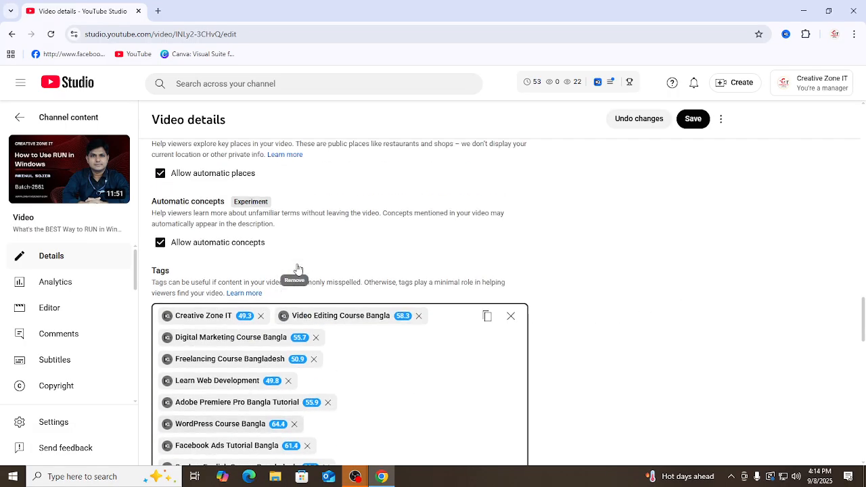
scroll(473, 257, "down", 12)
scroll(474, 258, "up", 3)
scroll(588, 284, "up", 4)
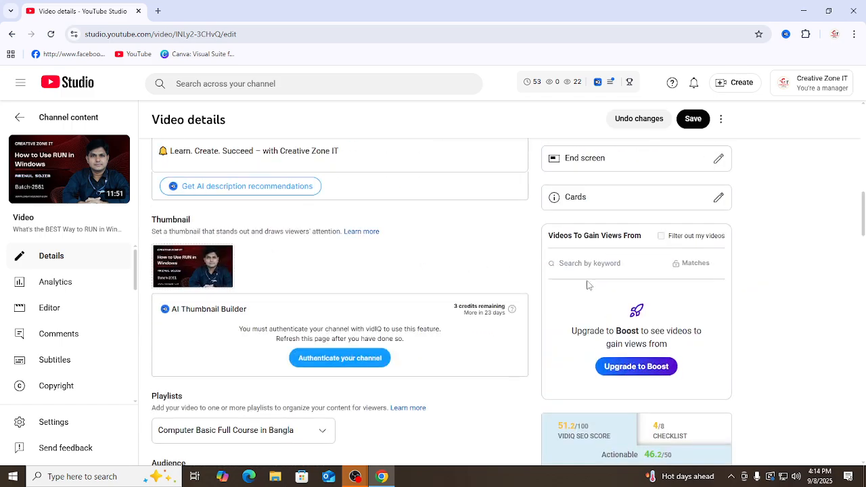
scroll(609, 291, "down", 3)
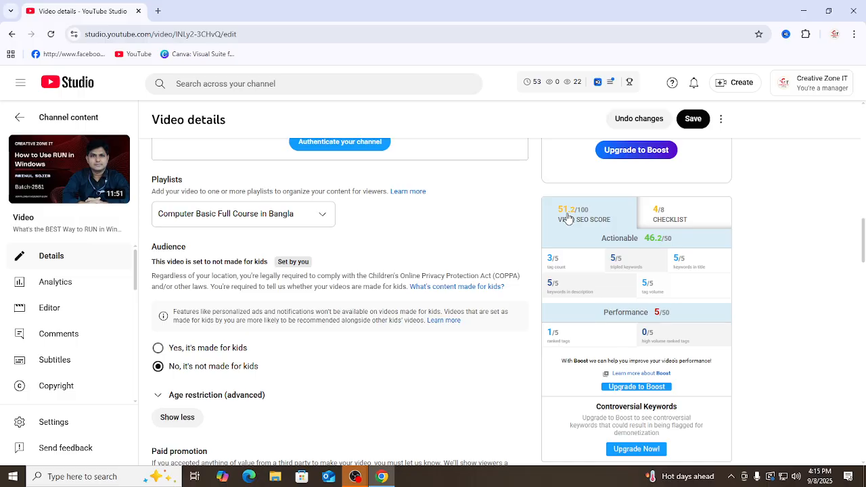
left_click(696, 119)
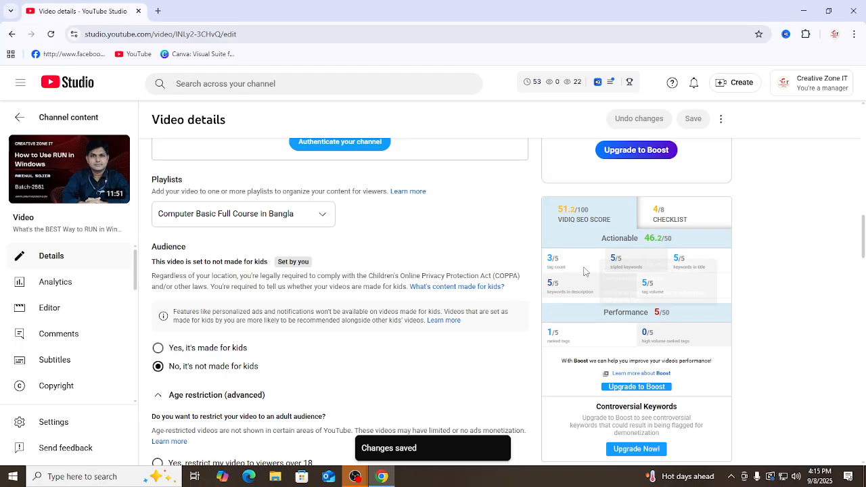
Step: Read the vidIQ tag count guidance and compare it with the video's current tag list
mouse_move(562, 272)
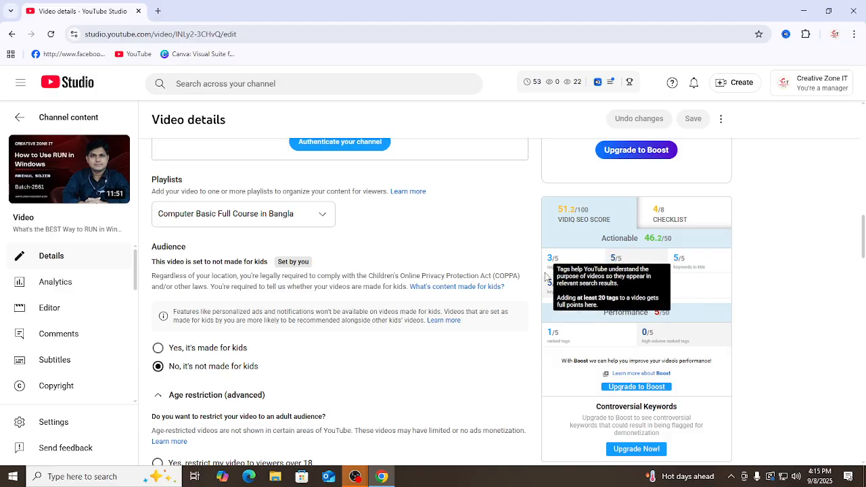
scroll(359, 323, "down", 2)
scroll(658, 315, "up", 1)
scroll(658, 314, "up", 2)
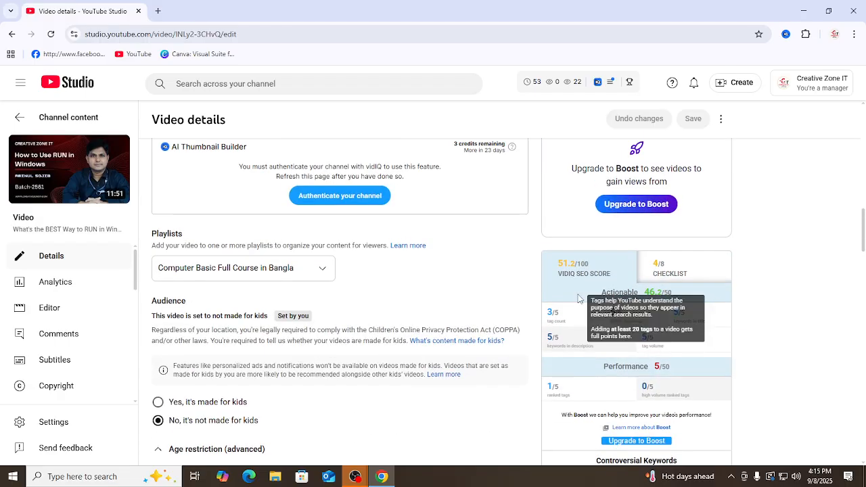
mouse_move(568, 323)
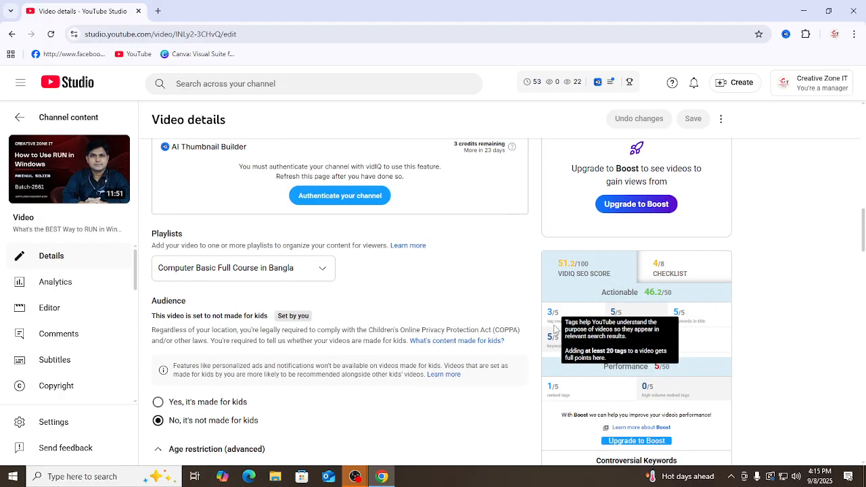
scroll(379, 348, "down", 5)
scroll(372, 347, "down", 10)
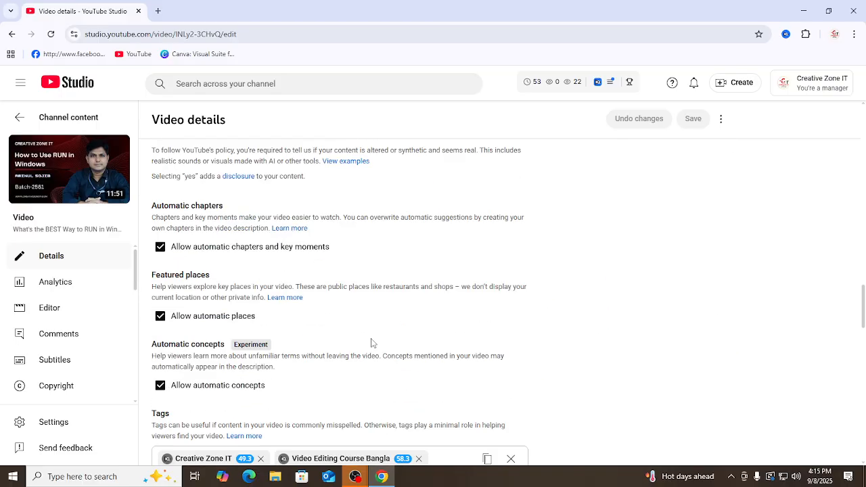
scroll(385, 332, "up", 3)
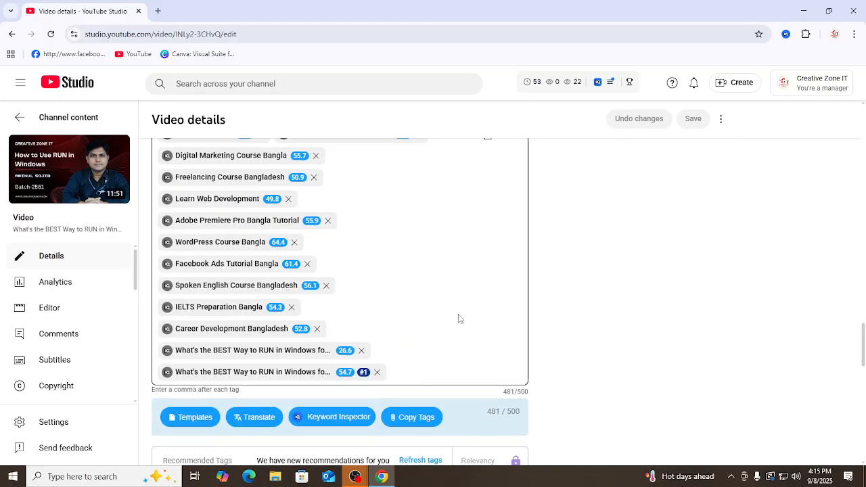
scroll(642, 271, "up", 10)
scroll(642, 271, "up", 2)
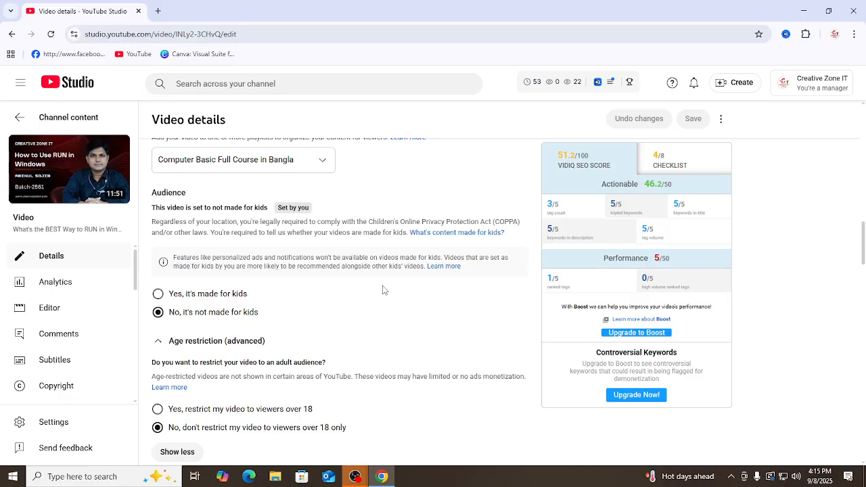
scroll(382, 290, "down", 15)
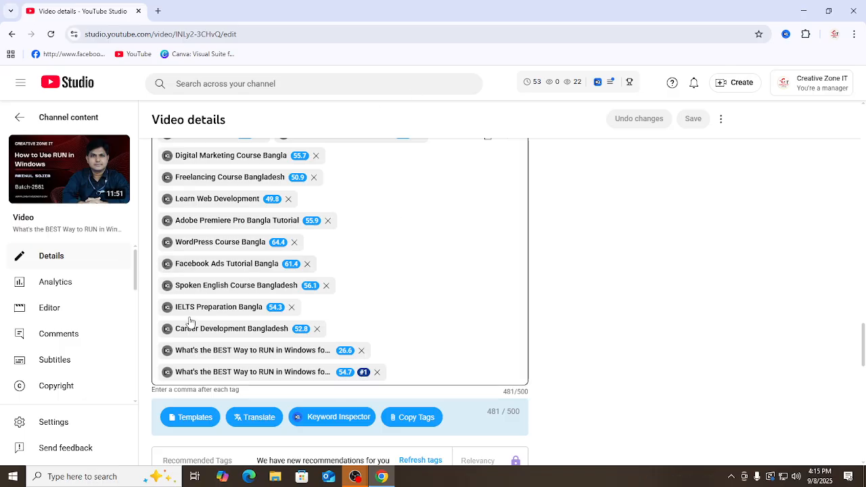
scroll(408, 289, "up", 12)
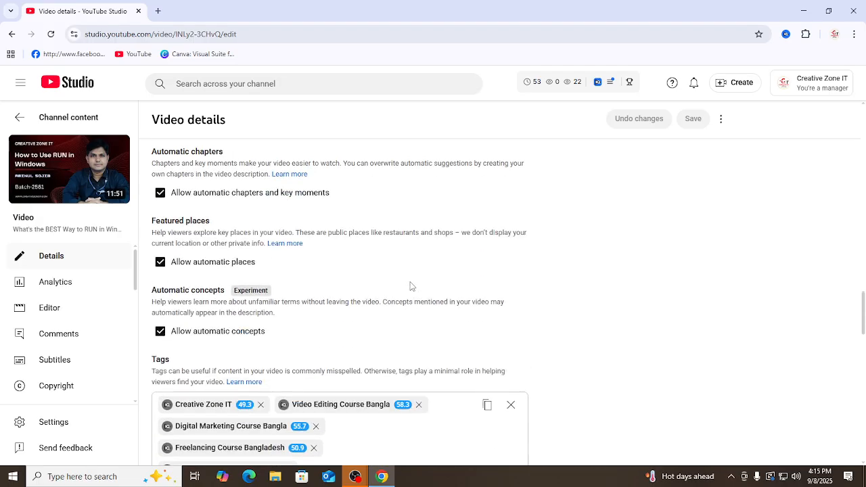
scroll(408, 285, "up", 10)
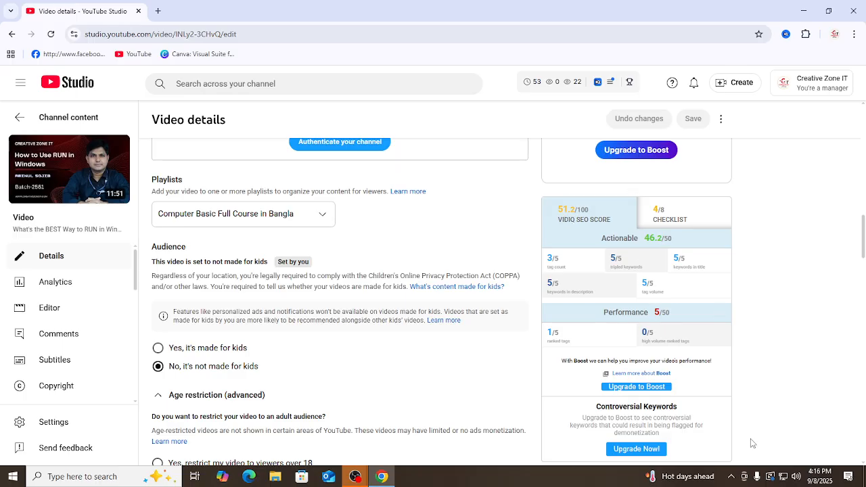
Step: Show the hidden system tray icons and examine the vidIQ keyword scores of individual tags and the recommended tags
left_click(731, 477)
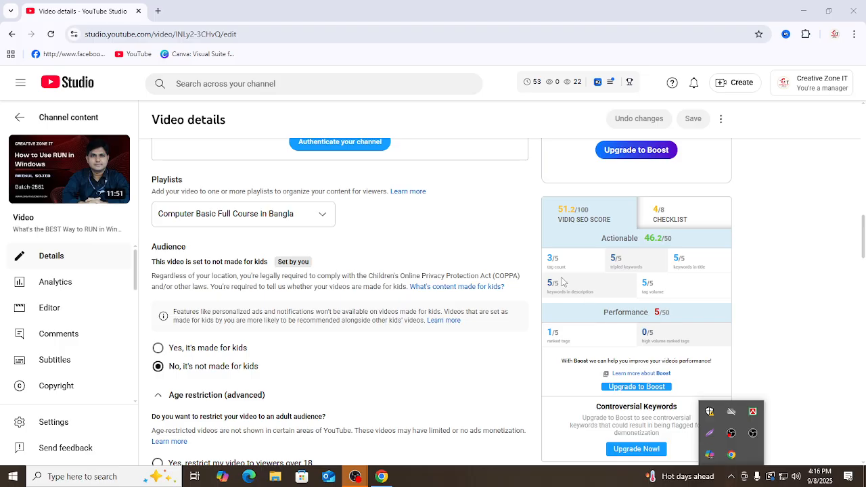
mouse_move(557, 272)
scroll(354, 319, "down", 3)
scroll(354, 318, "down", 12)
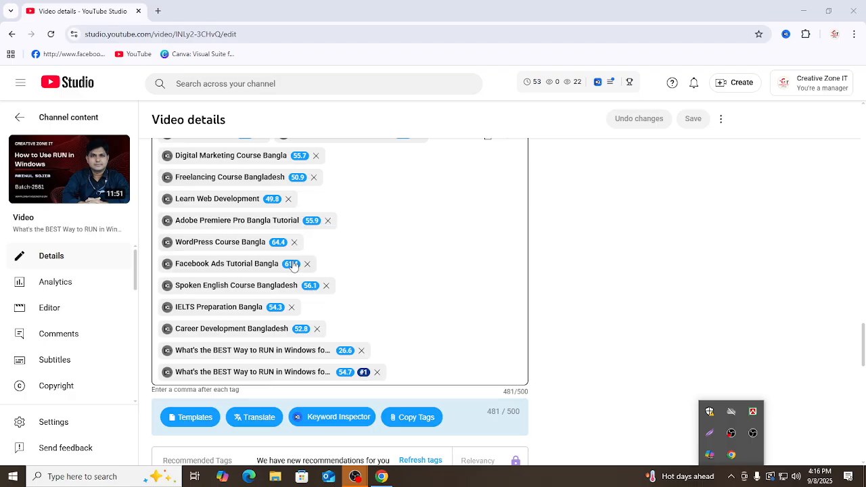
mouse_move(295, 270)
mouse_move(273, 244)
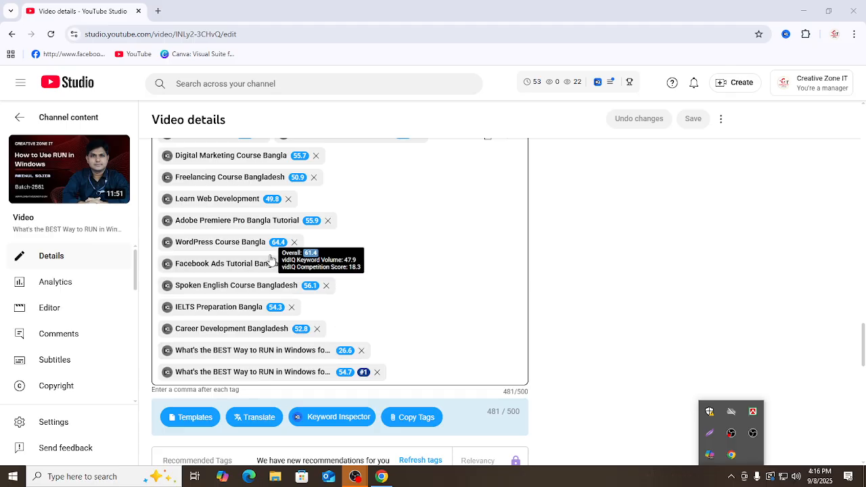
mouse_move(273, 204)
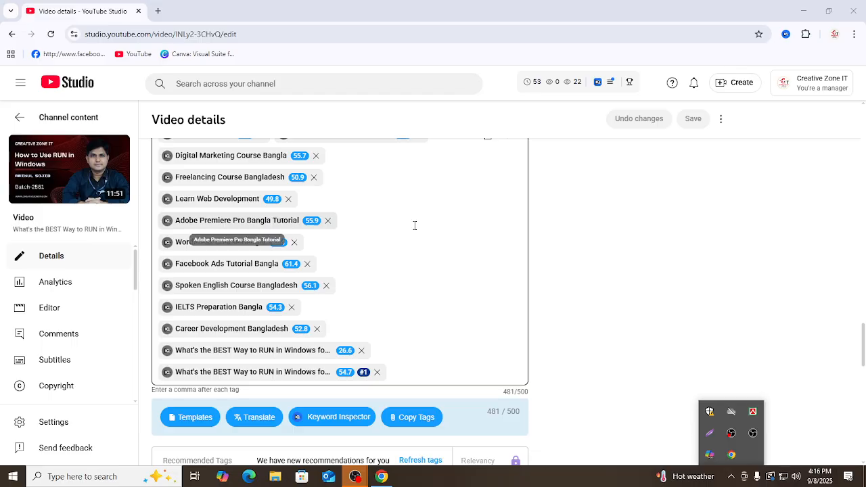
scroll(440, 227, "down", 3)
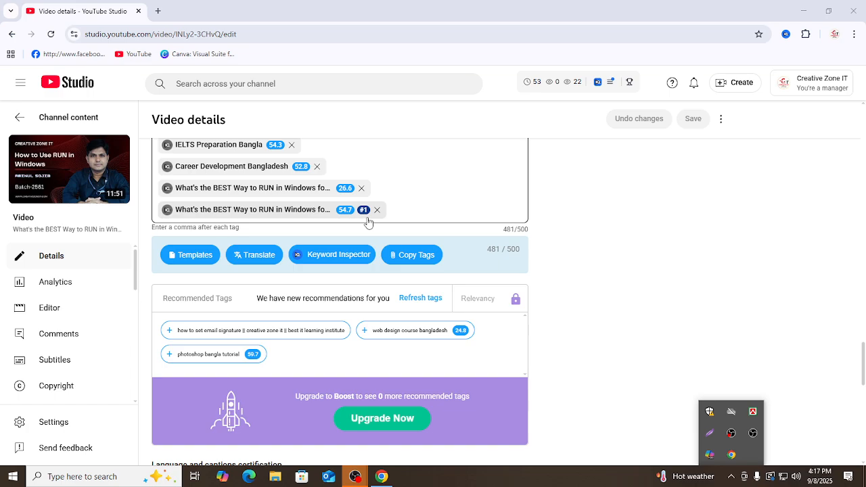
scroll(820, 242, "up", 1)
scroll(820, 242, "up", 15)
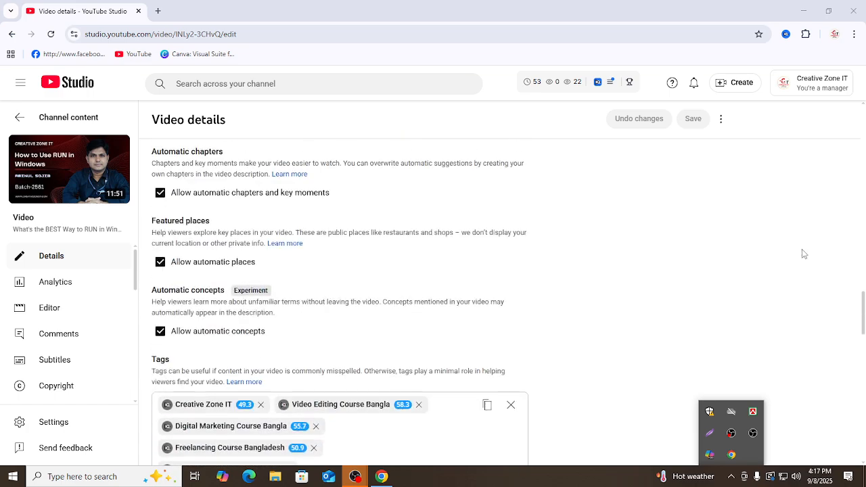
Step: Start the screenshot tool and select an area of about 361x287 covering the vidIQ SEO score, Actionable and Performance ratings
scroll(782, 286, "down", 3)
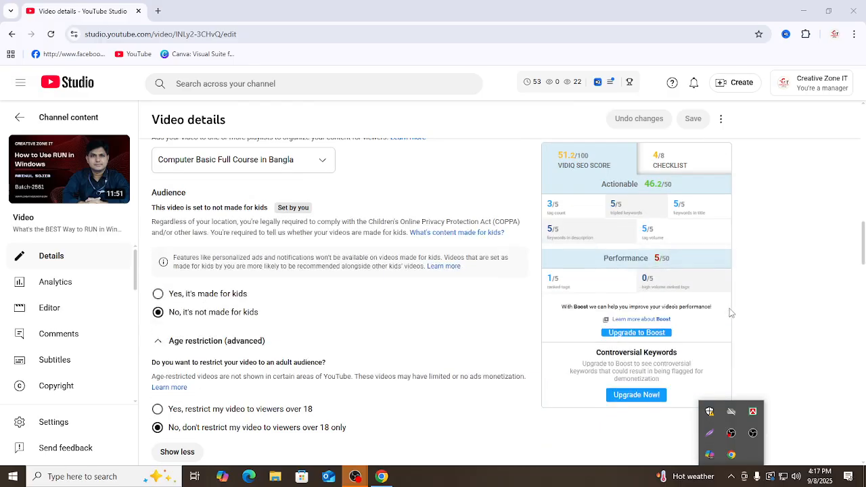
scroll(726, 300, "down", 2)
scroll(693, 295, "up", 2)
left_click(712, 436)
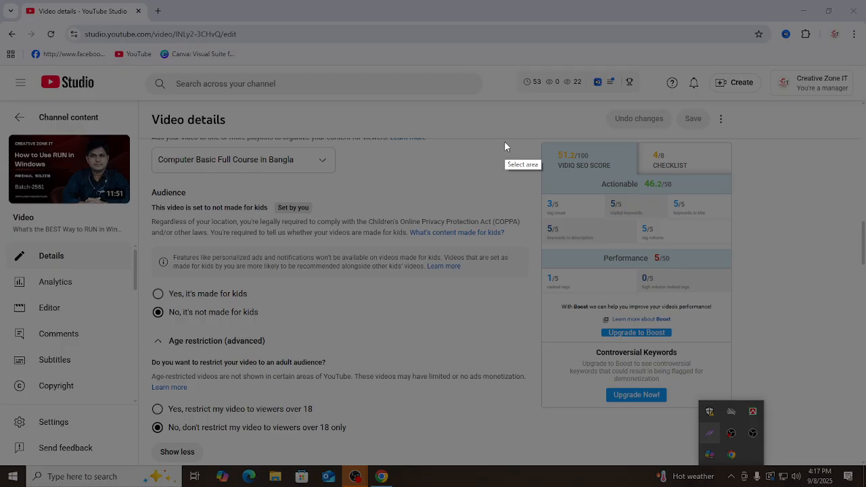
mouse_move(540, 143)
left_mouse_down()
mouse_move(576, 201)
mouse_move(682, 326)
mouse_move(740, 310)
mouse_move(736, 300)
left_mouse_up()
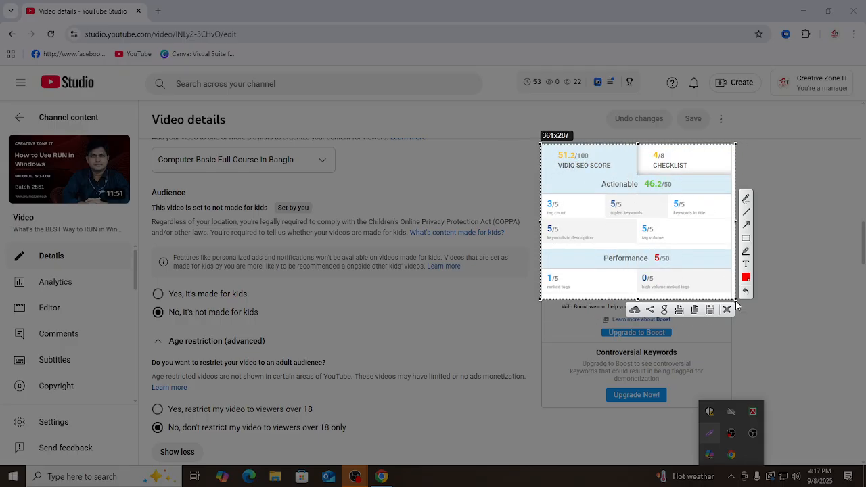
Step: Draw red rectangles around the Actionable ratings and the Performance ratings in the captured area
left_click(747, 241)
mouse_move(547, 181)
left_mouse_down()
mouse_move(655, 242)
mouse_move(735, 252)
left_mouse_up()
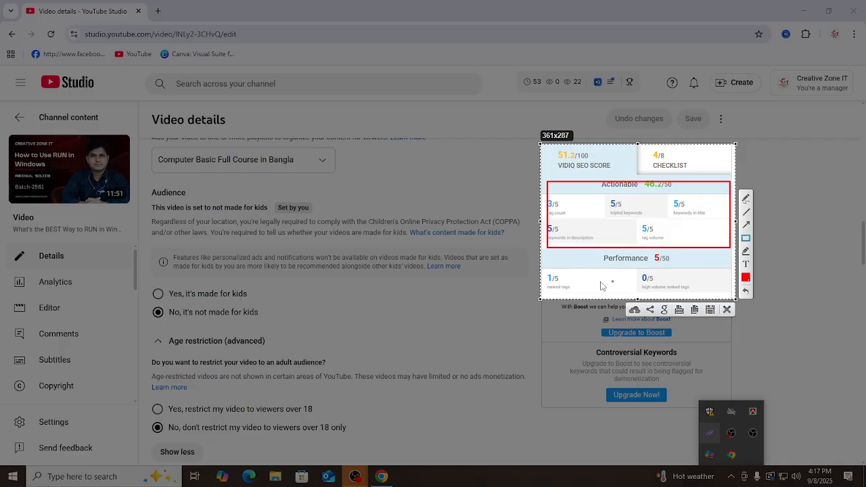
mouse_move(544, 254)
left_mouse_down()
mouse_move(580, 300)
mouse_move(691, 295)
mouse_move(723, 302)
left_mouse_up()
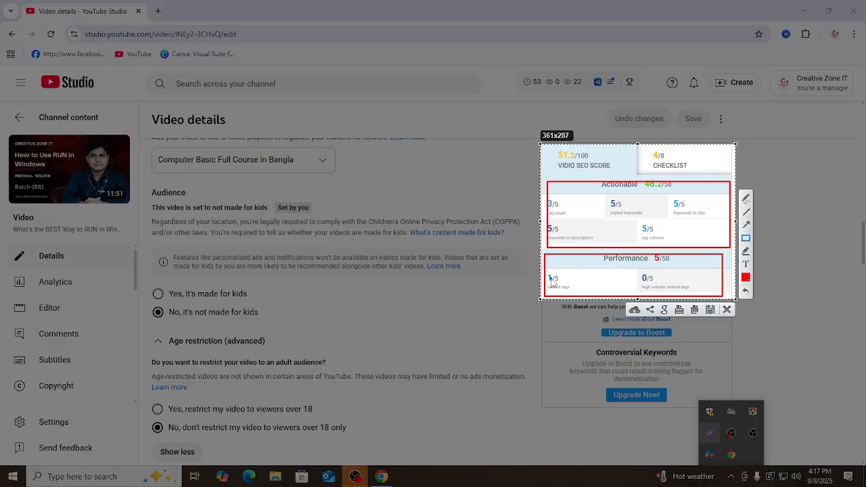
Step: Close the annotated capture and frame the ranked tags and high volume ranked tags ratings with new screenshot selections, the last about 141x59
left_click(727, 311)
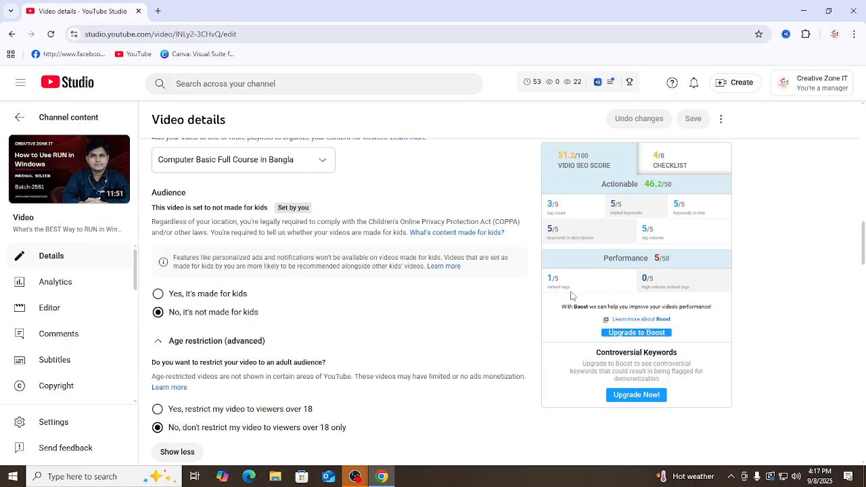
left_click(731, 477)
left_click(732, 455)
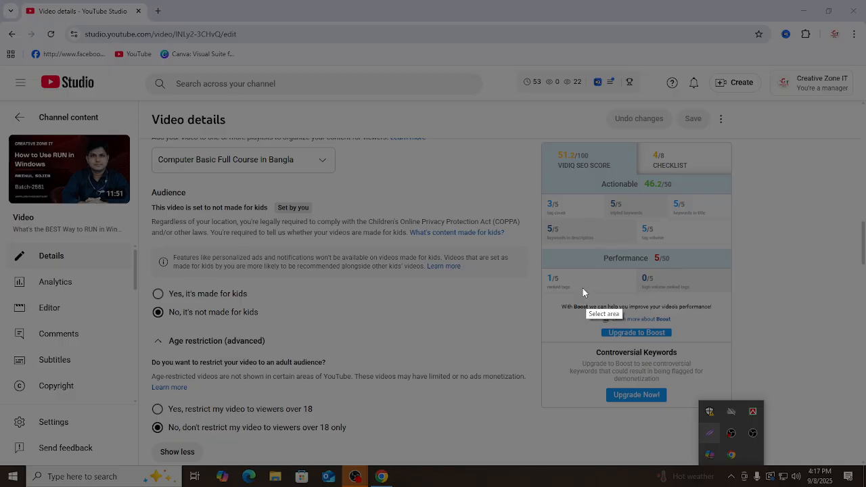
left_click_drag(538, 260, 582, 296)
left_click_drag(635, 265, 710, 297)
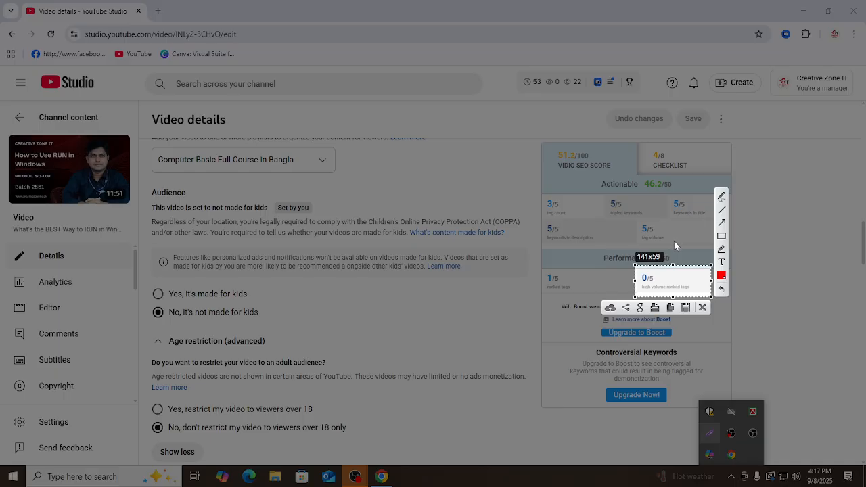
left_click(702, 309)
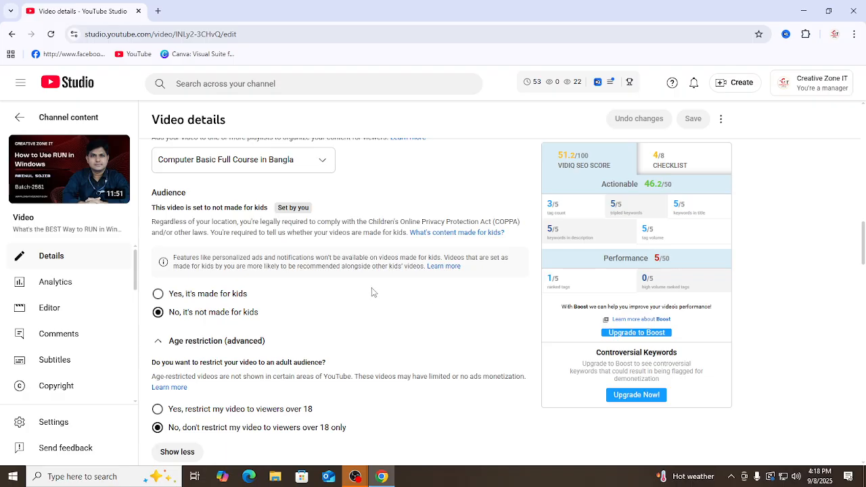
Step: Open a new browser tab, start Notepad, and enter # in the blank document
scroll(373, 291, "down", 10)
scroll(351, 309, "down", 6)
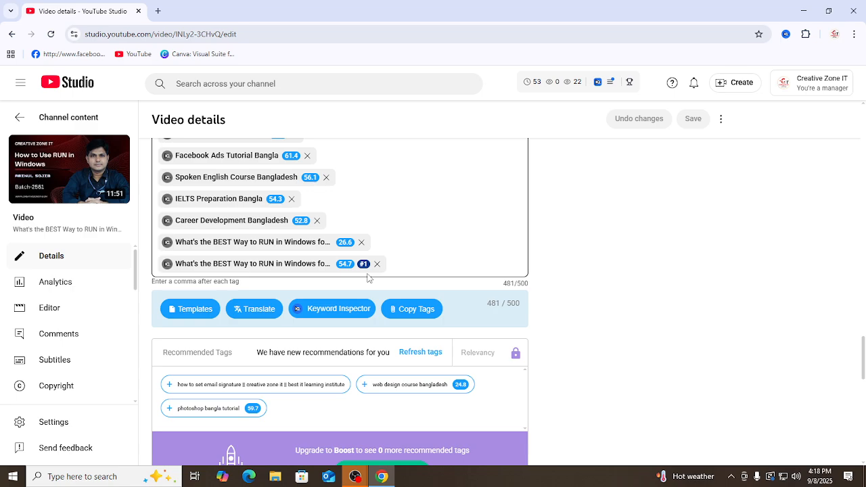
mouse_move(349, 273)
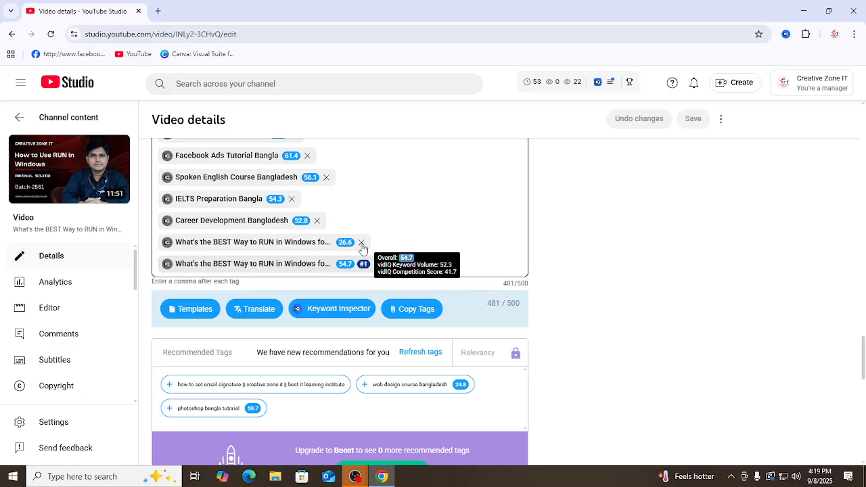
left_click(158, 11)
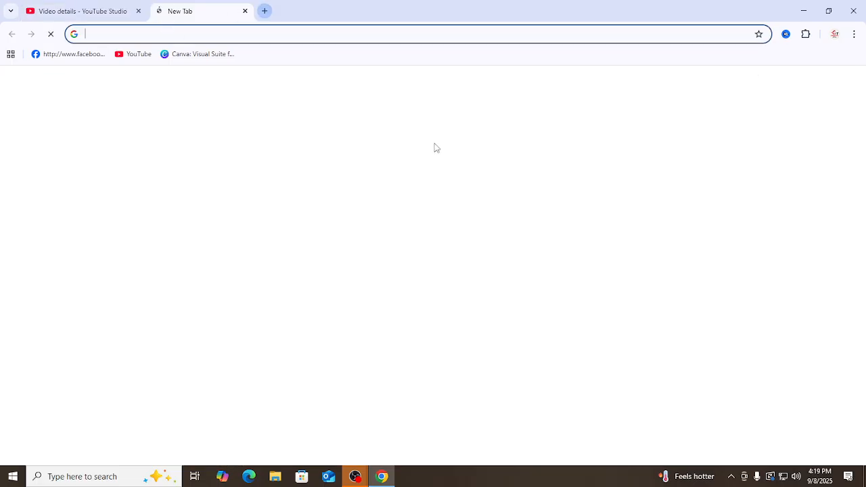
left_click(91, 475)
type("not")
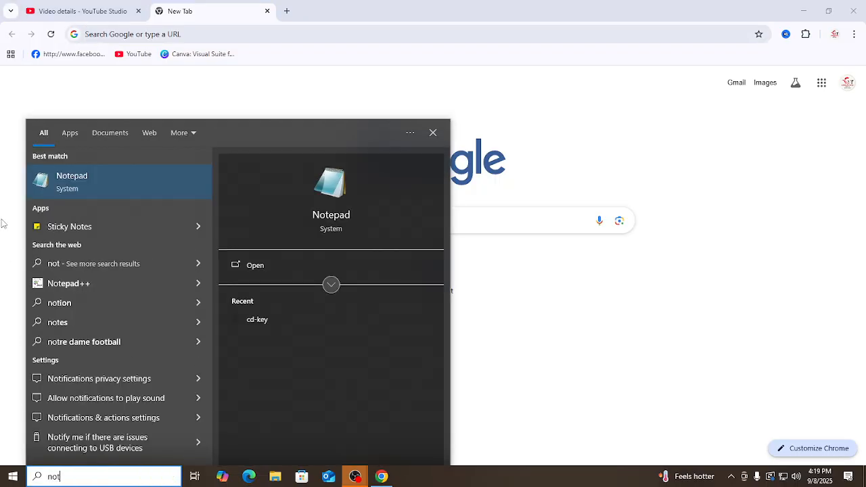
left_click(67, 181)
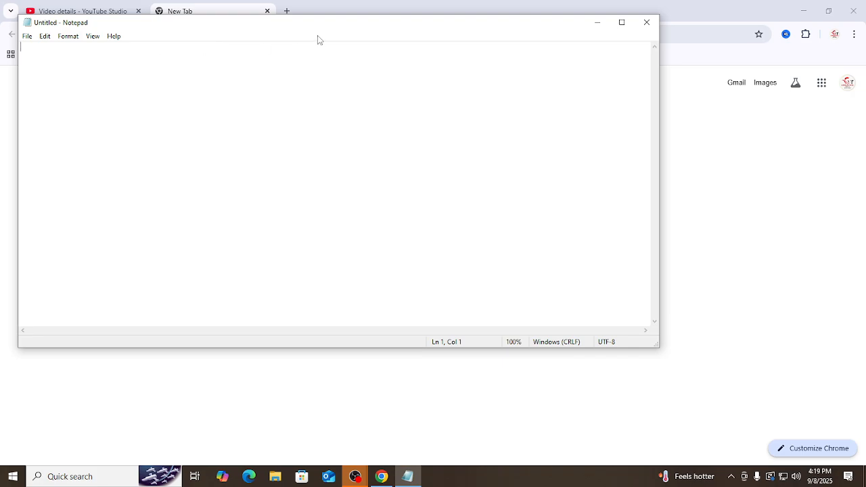
left_click_drag(416, 26, 859, 65)
key("space")
key("BackSpace")
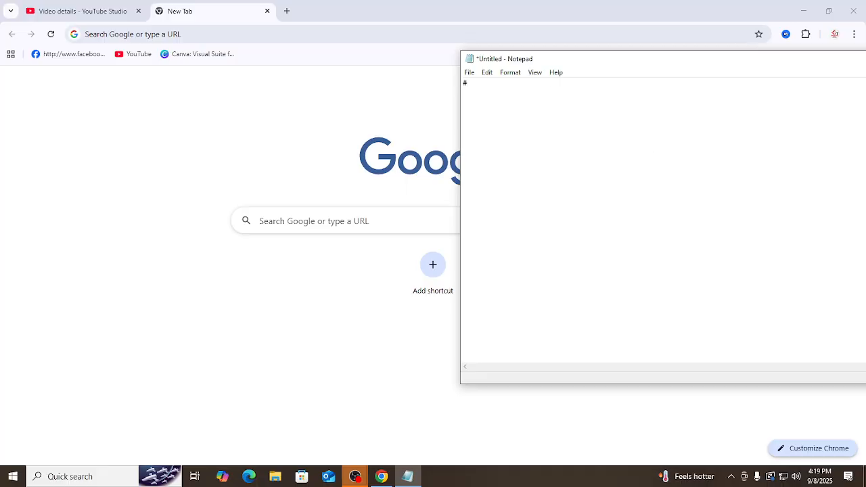
Step: Copy the full text of the video's last tag after the # in Notepad and put 1 in front of the line
left_click(82, 11)
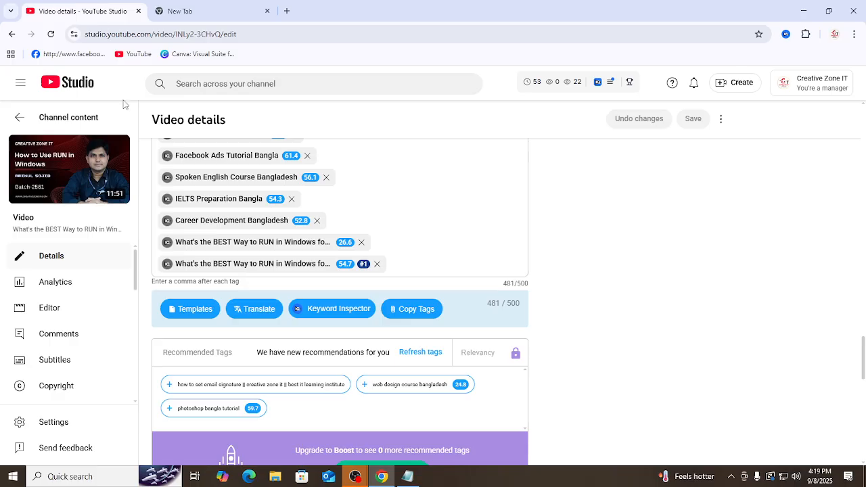
double_click(271, 265)
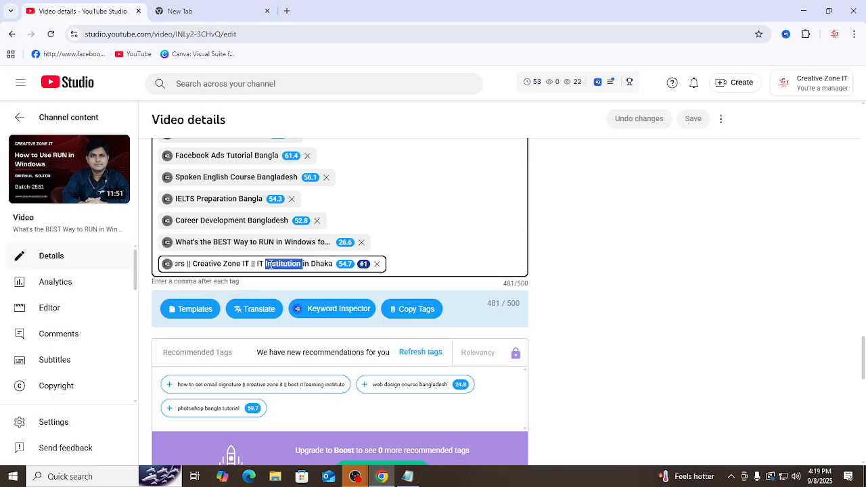
triple_click(205, 264)
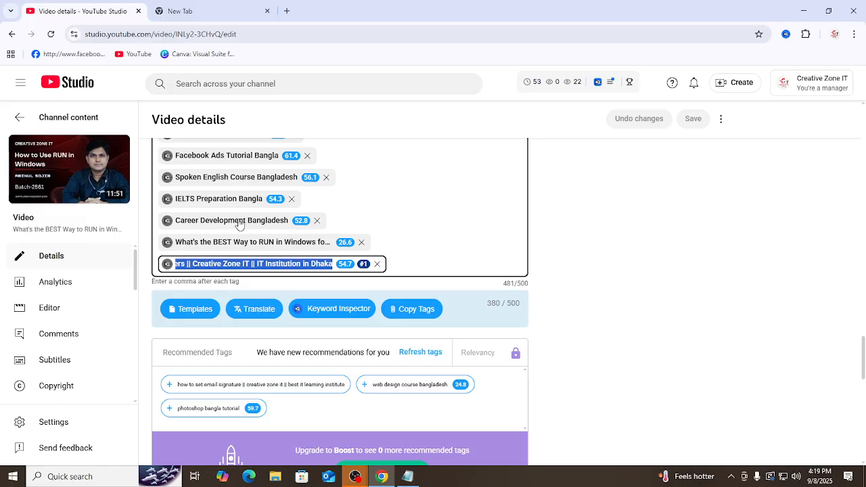
left_click(210, 11)
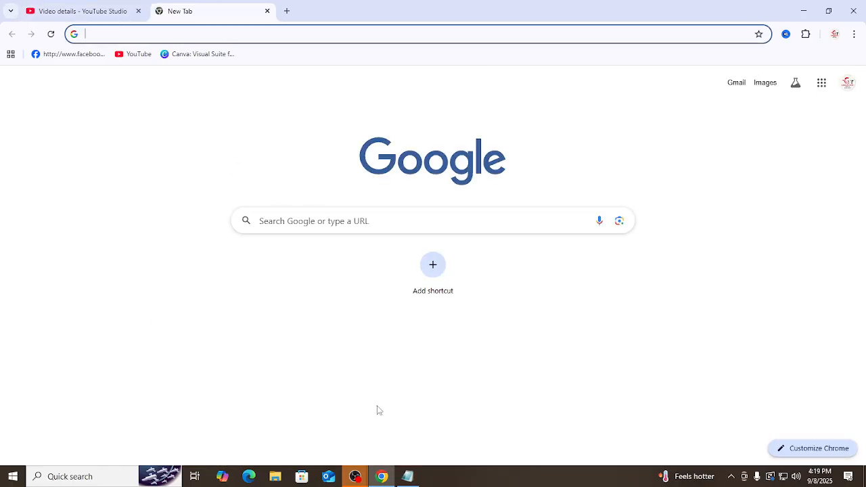
left_click(407, 476)
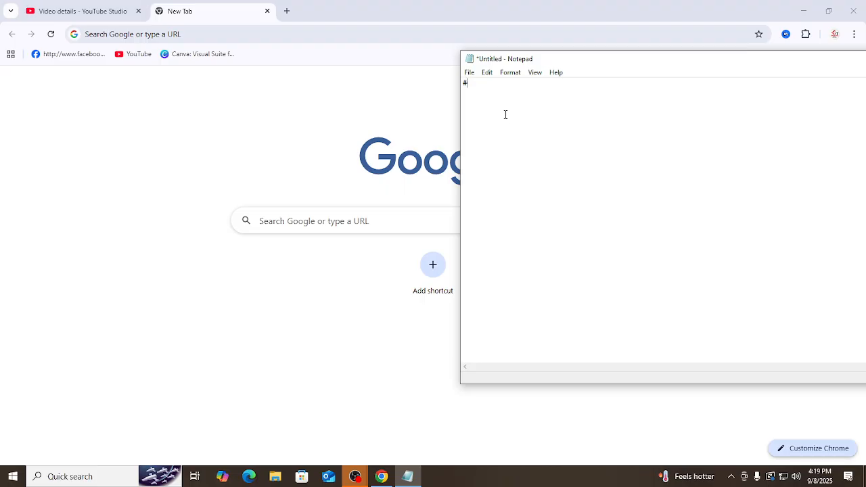
key("ctrl+v")
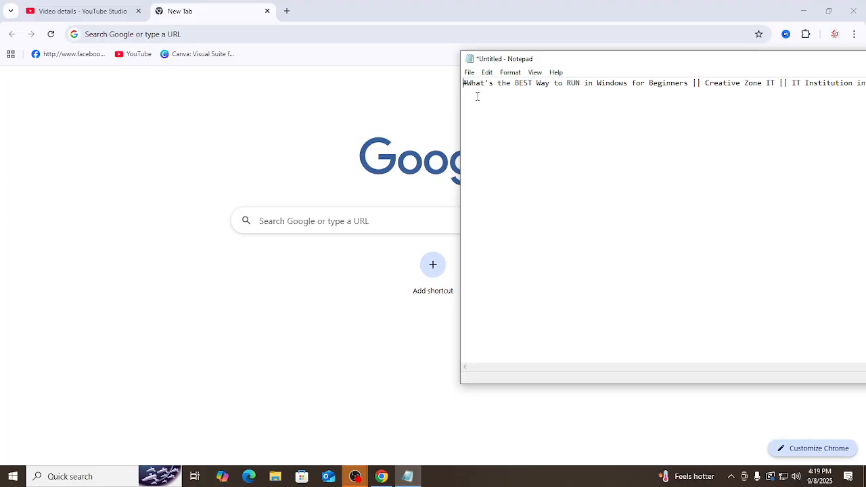
type("1")
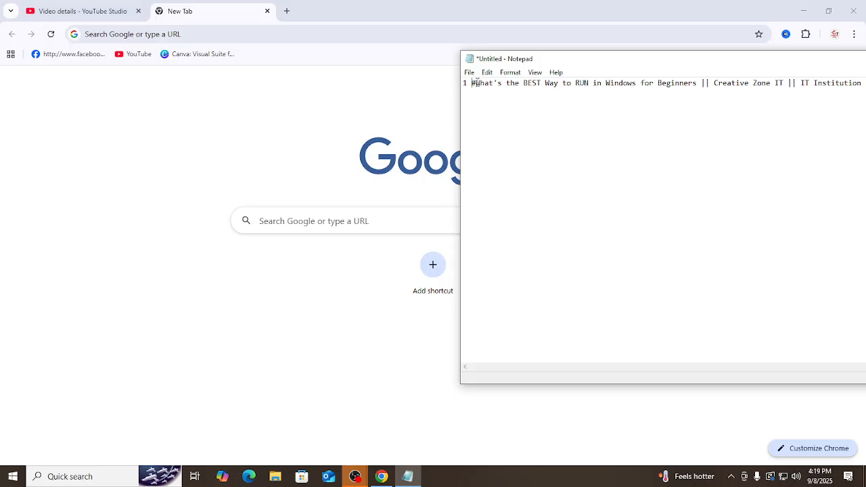
Step: Split the Notepad line before "Creative Zone IT" and paste a copy of "#What's the BEST Way to RUN in Windows" into the gap
left_click_drag(479, 84, 636, 100)
key("ctrl+c")
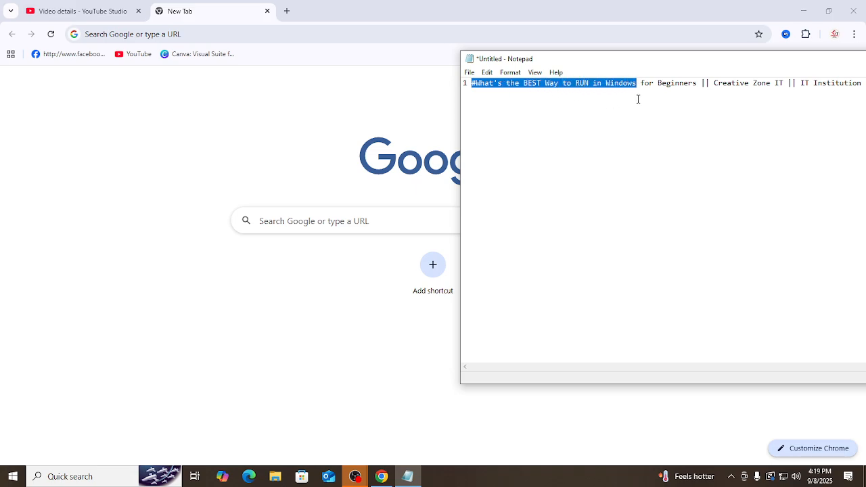
left_click(531, 138)
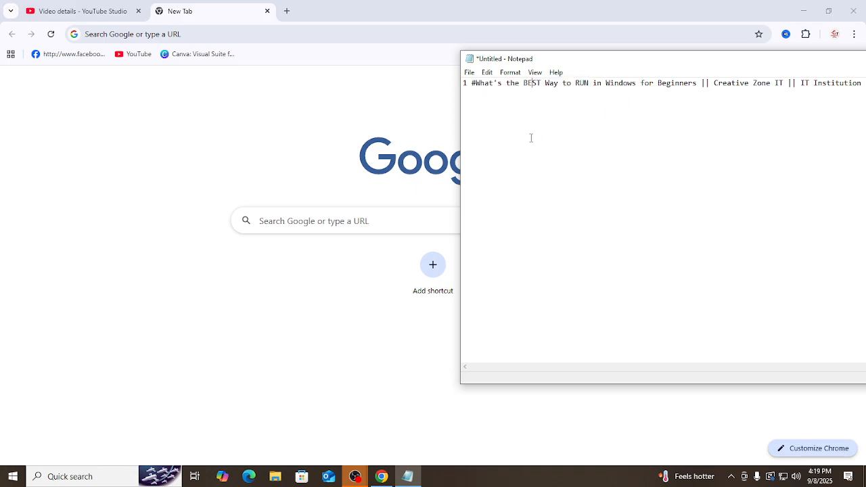
double_click(483, 126)
left_click(484, 127)
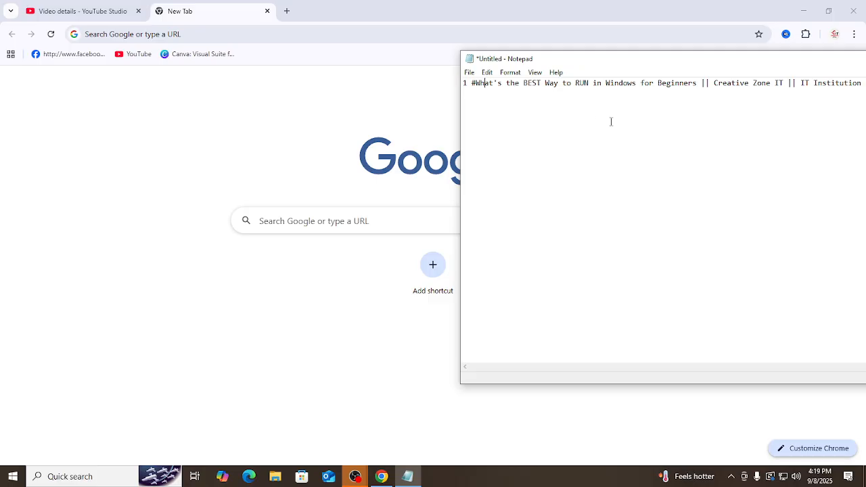
left_click(715, 87)
key("Return")
key("Return")
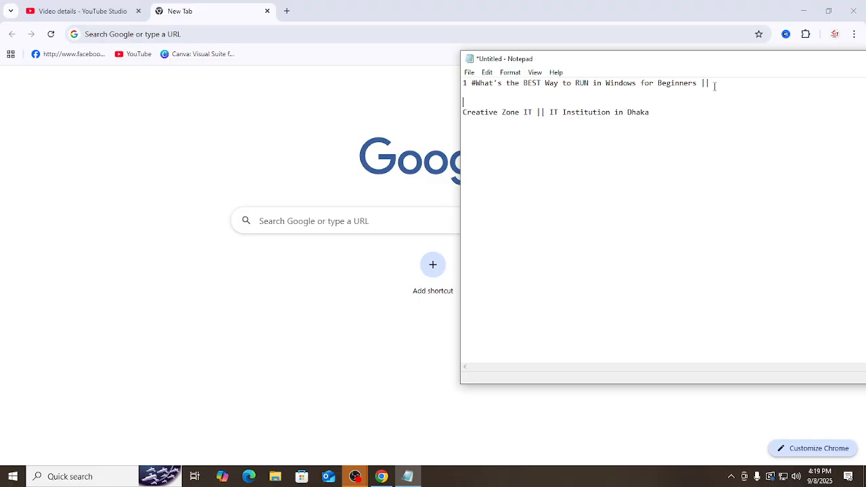
key("ctrl+v")
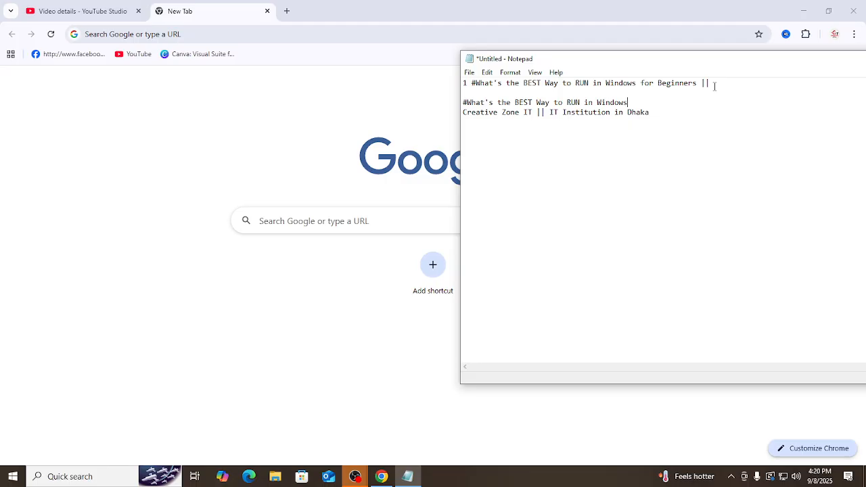
Step: Open YouTube in a new browser tab and review the full list of search predictions for "run"
left_click(78, 11)
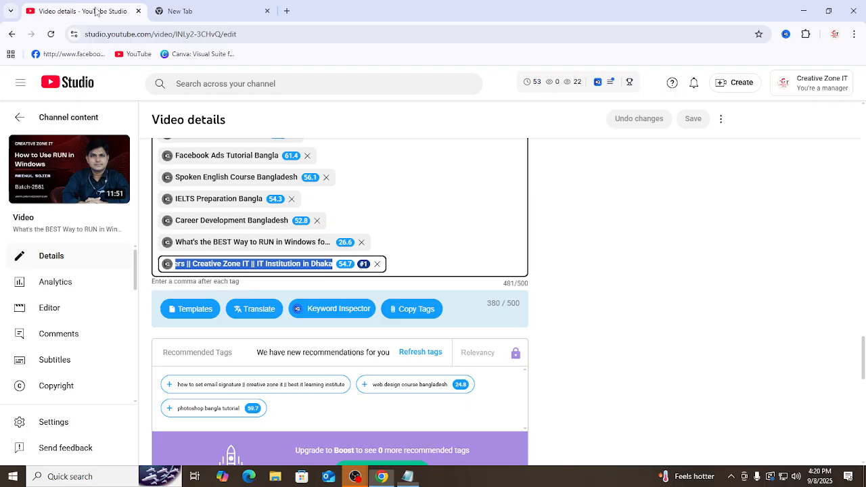
left_click(286, 12)
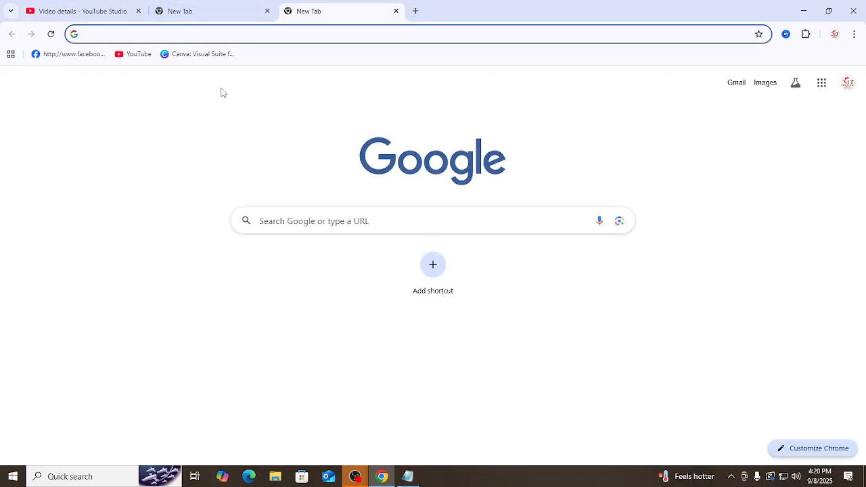
left_click(135, 56)
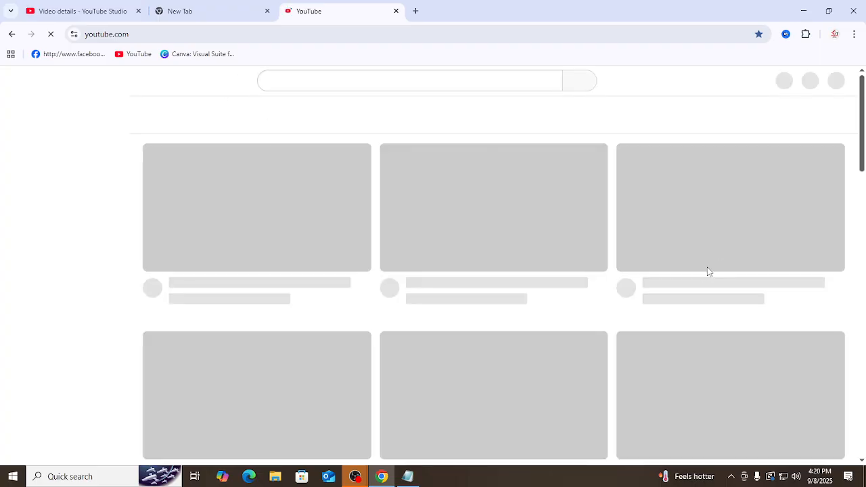
left_click(361, 81)
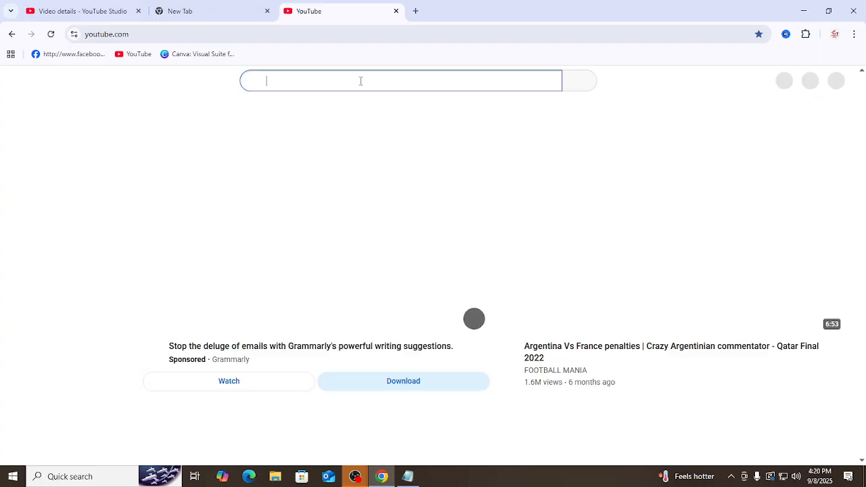
type("ru")
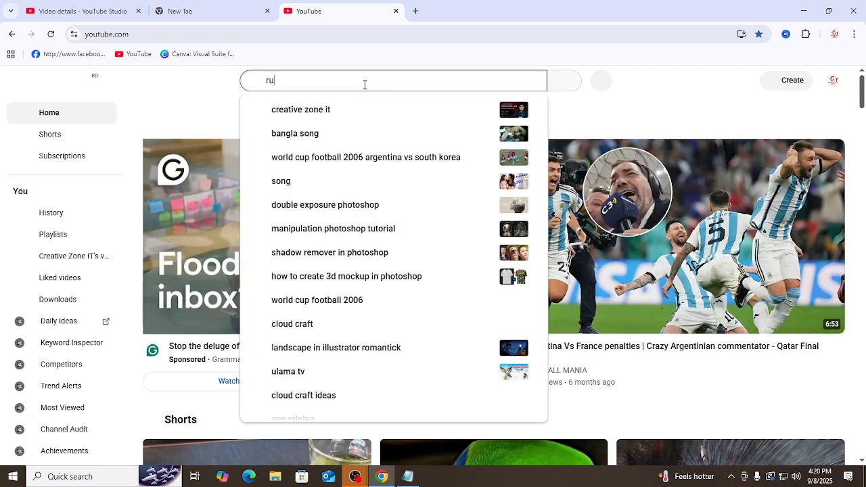
type("n")
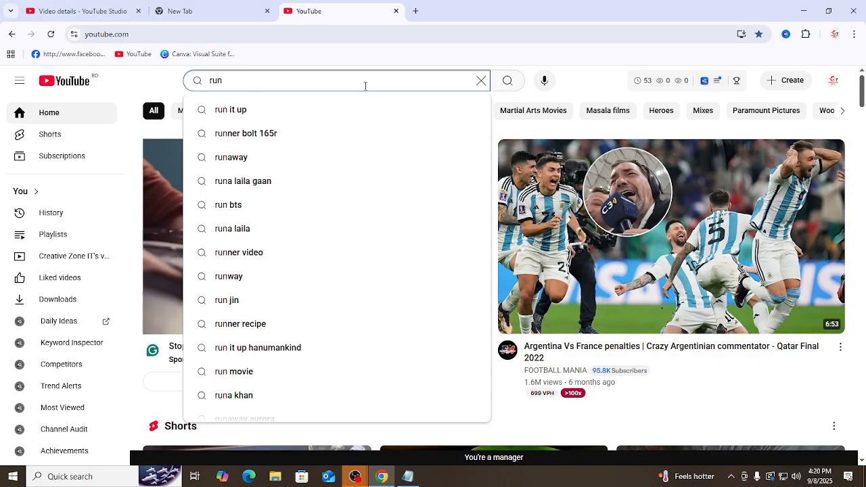
scroll(304, 289, "down", 1)
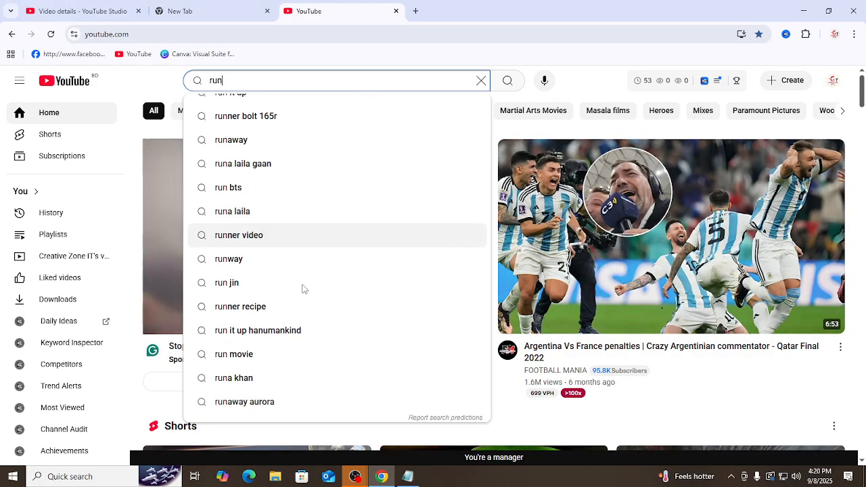
left_click(427, 416)
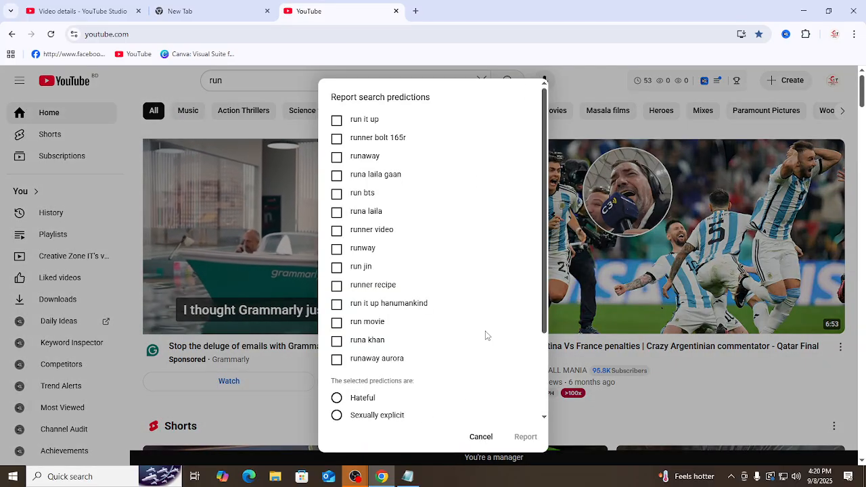
left_click(477, 438)
Step: Extend the YouTube search text to "run in windows" and open the full list of its search predictions
left_click(267, 81)
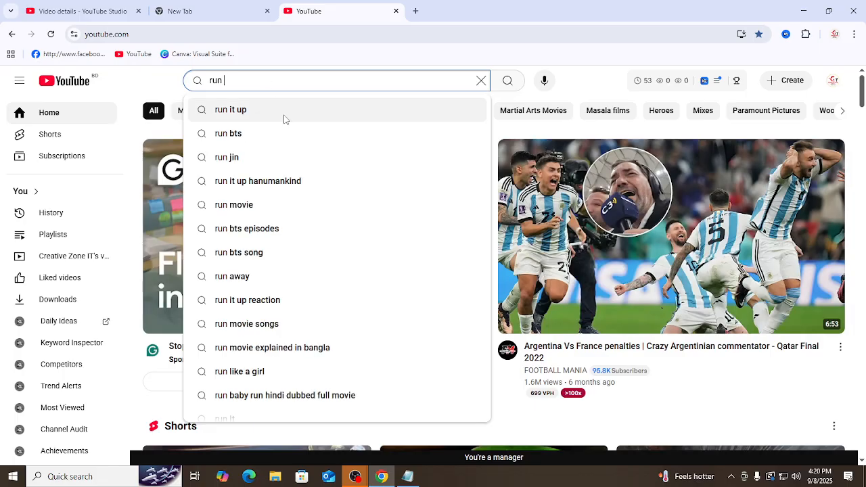
type("in wi")
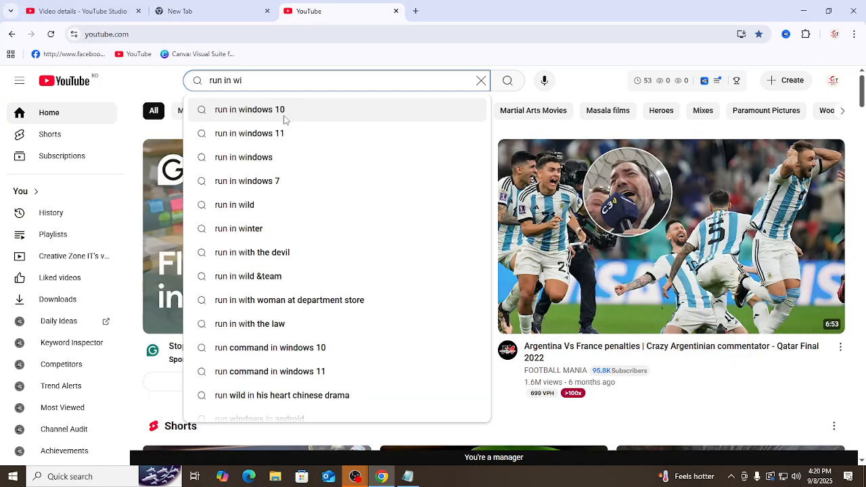
type("ndows")
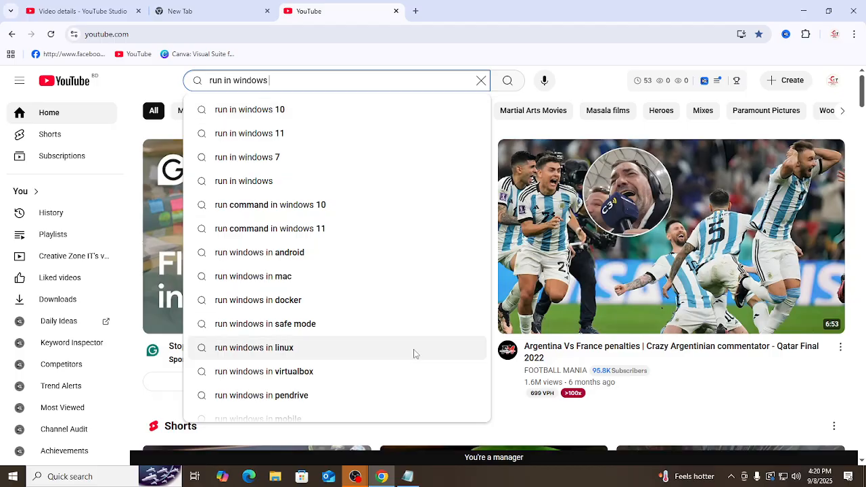
scroll(332, 404, "down", 1)
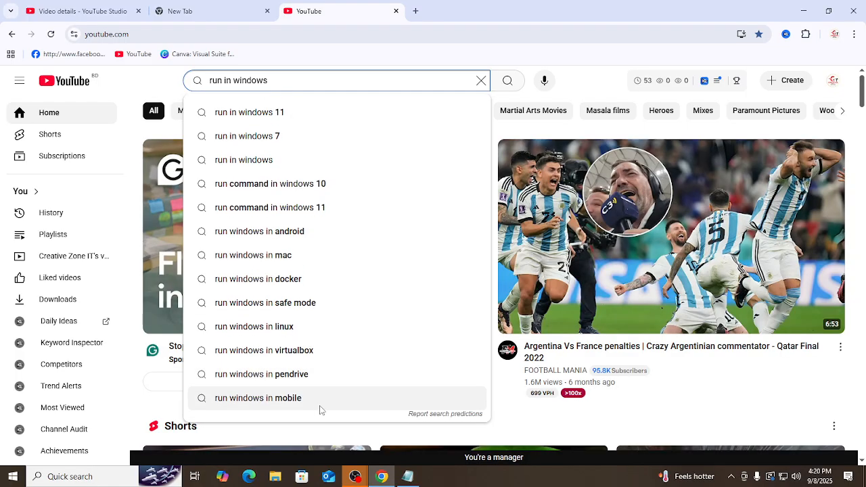
left_click(426, 415)
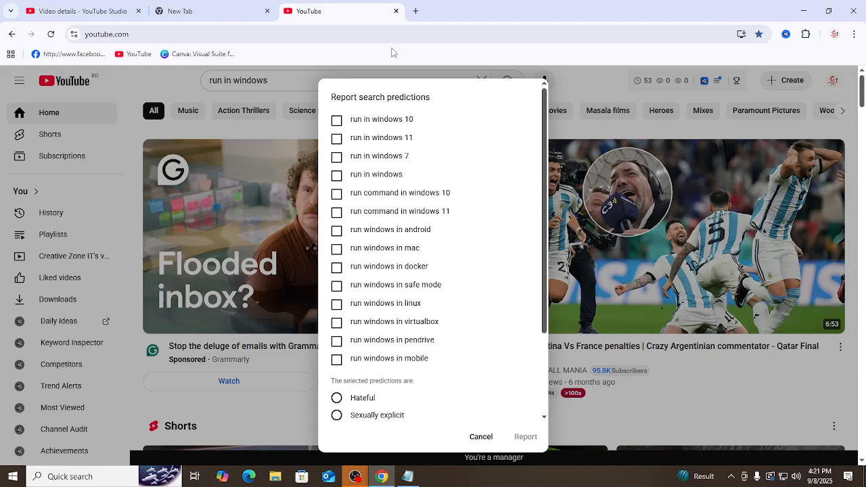
Step: Search Google for "rapidtags" in a new browser tab and open the Rapidtags generator for YouTube video tags
left_click(416, 12)
type("ra")
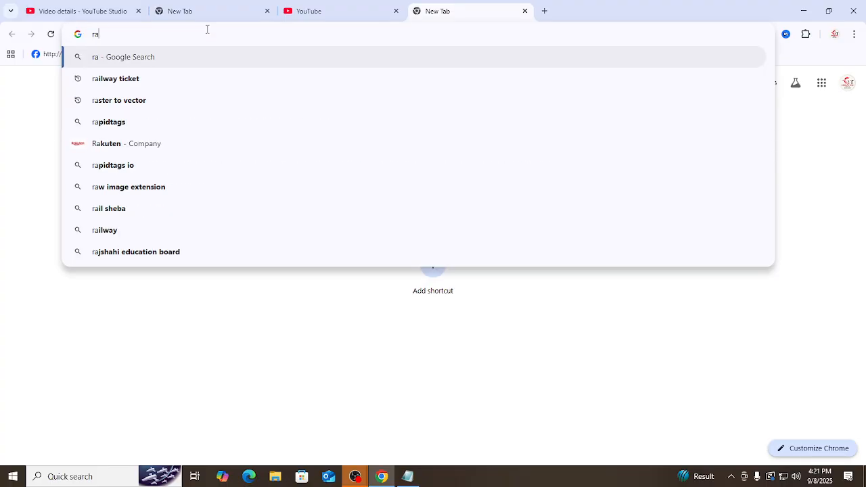
type("pid")
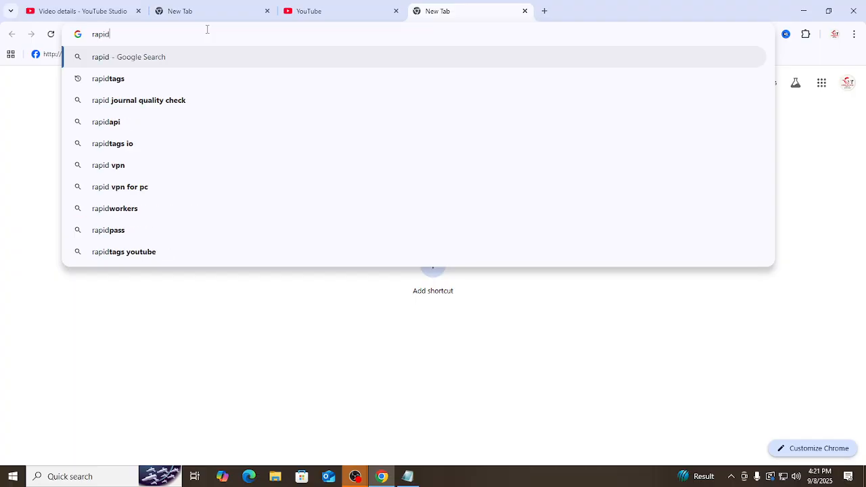
key("Down")
key("Return")
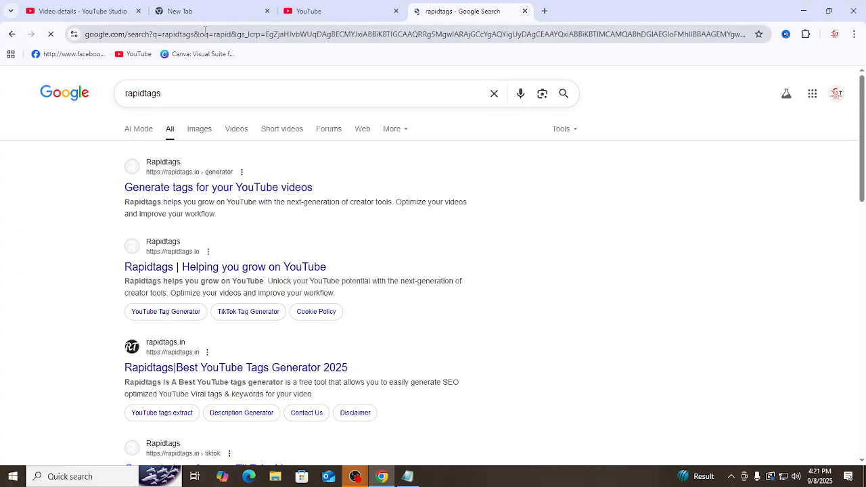
left_click(246, 188, "ctrl")
key("ctrl+Tab")
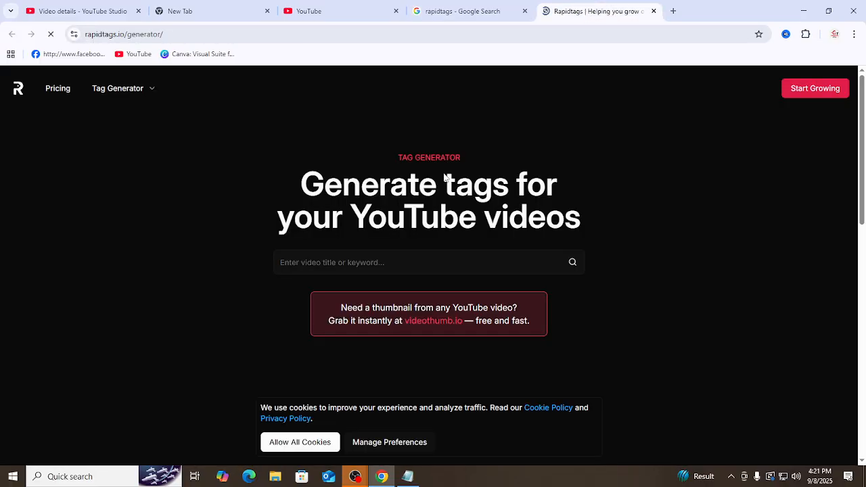
Step: Generate tags for "use run in windows", allow all cookies on the site, and copy the generated tags
left_click(365, 261)
type("run in windows")
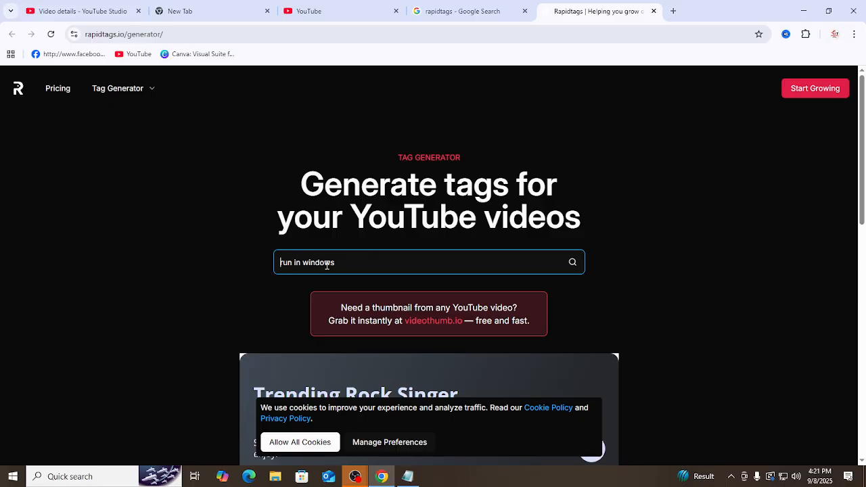
type("use")
left_click(572, 264)
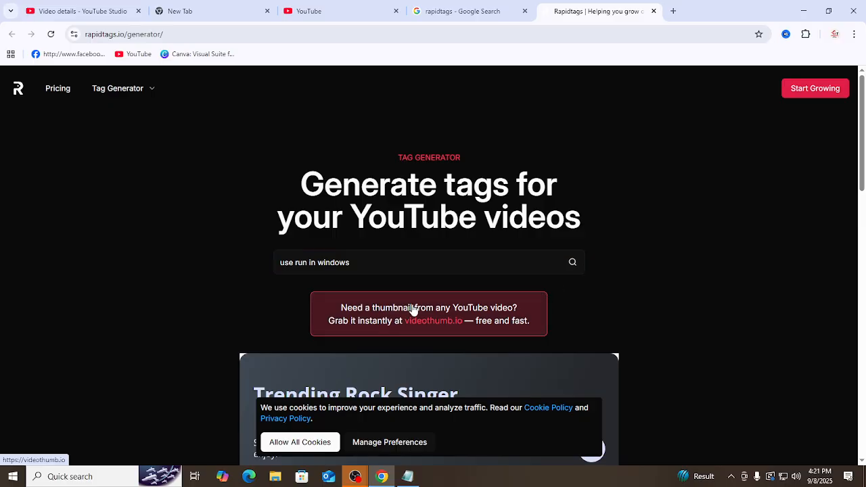
left_click(319, 444)
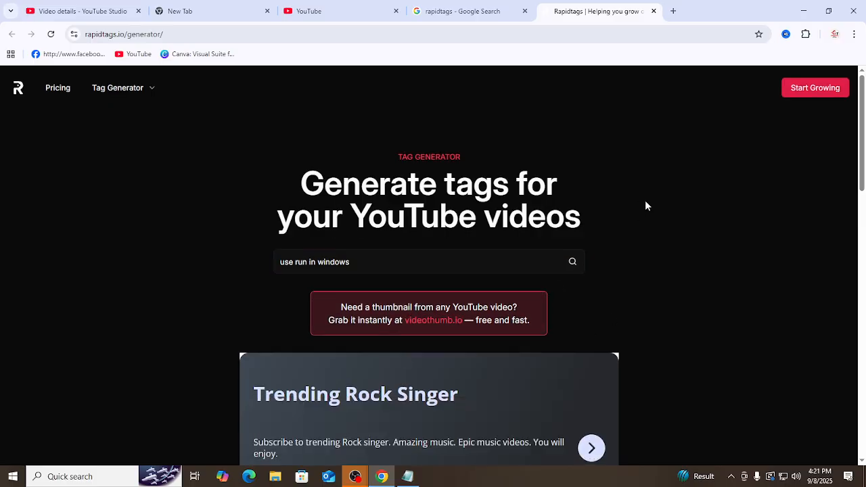
scroll(644, 203, "down", 6)
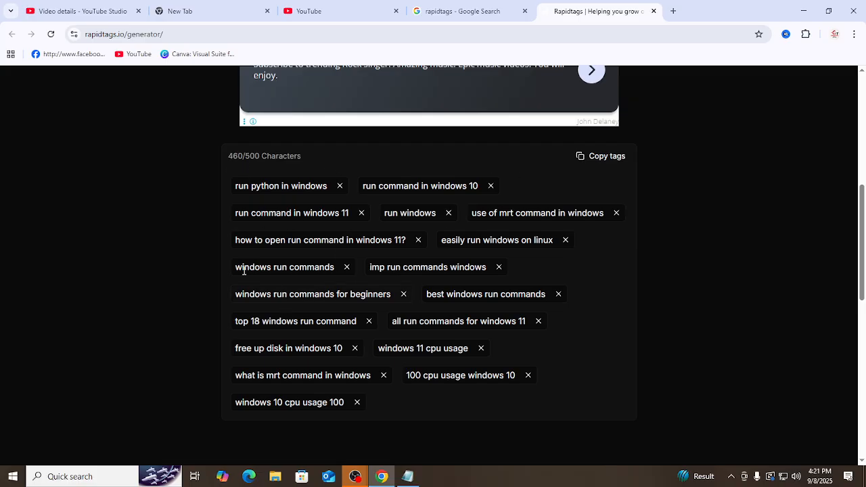
left_click(603, 157)
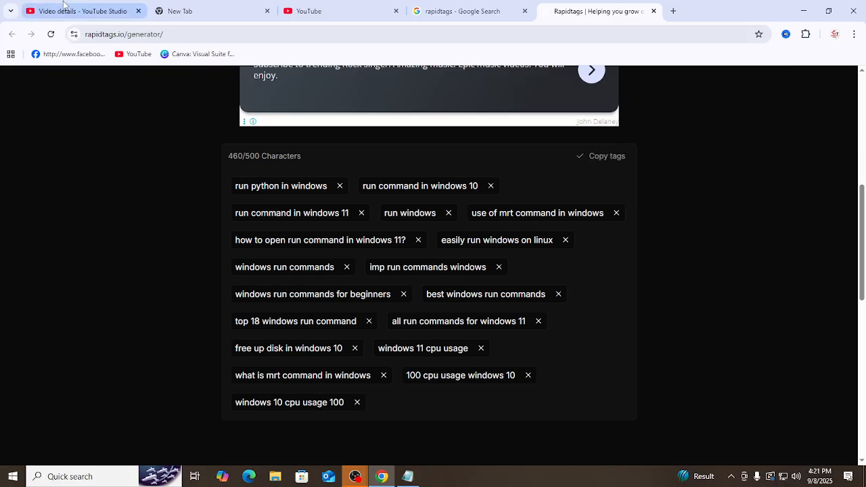
Step: Return to the video's details in YouTube Studio and remove the first "What's the BEST Way to RUN in Windows" tag and "Spoken English Course Bangladesh"
left_click(78, 11)
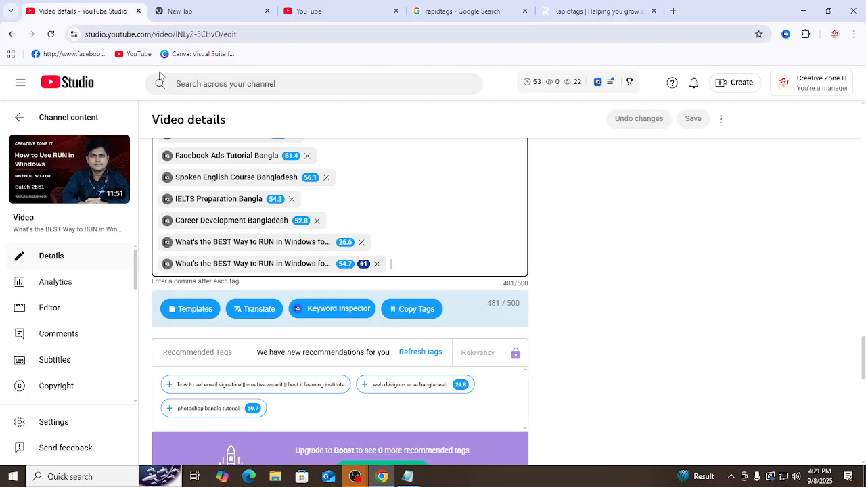
left_click(361, 241)
left_click(325, 177)
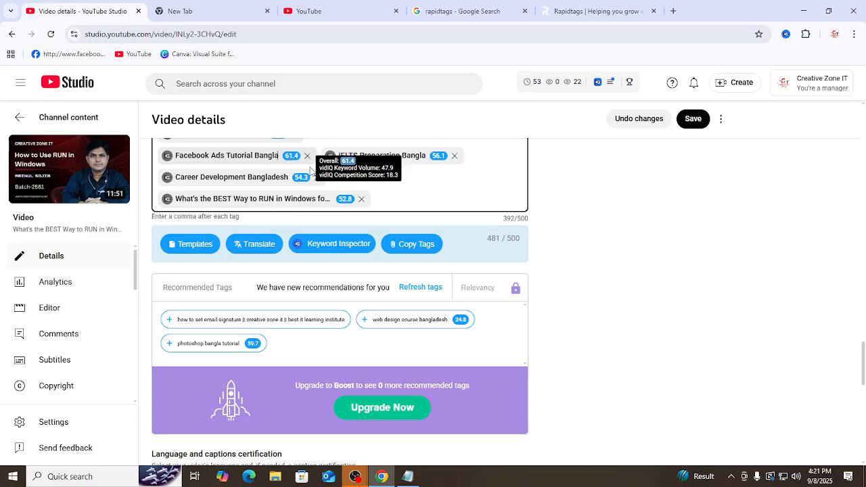
Step: Remove the Adobe Premiere Pro Bangla Tutorial, Freelancing Course Bangladesh, Digital Marketing Course Bangla, Learn Web Development and Creative Zone IT tags
scroll(309, 187, "up", 2)
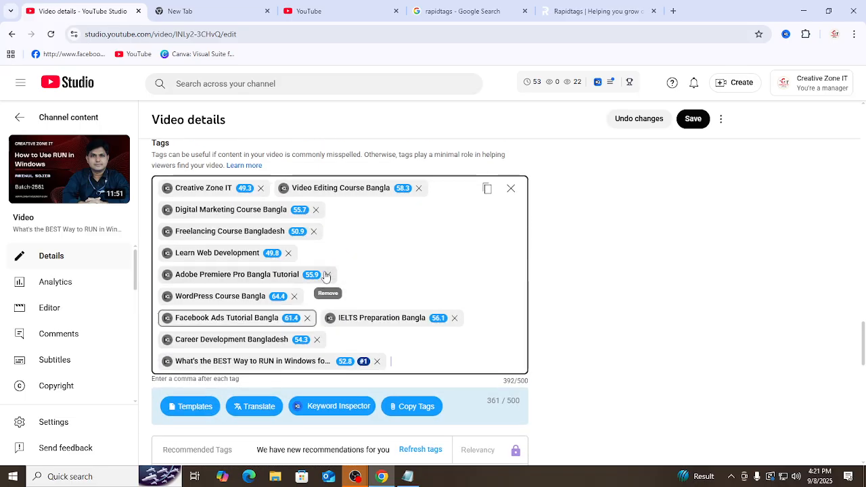
left_click(325, 275)
left_click(316, 231)
left_click(315, 210)
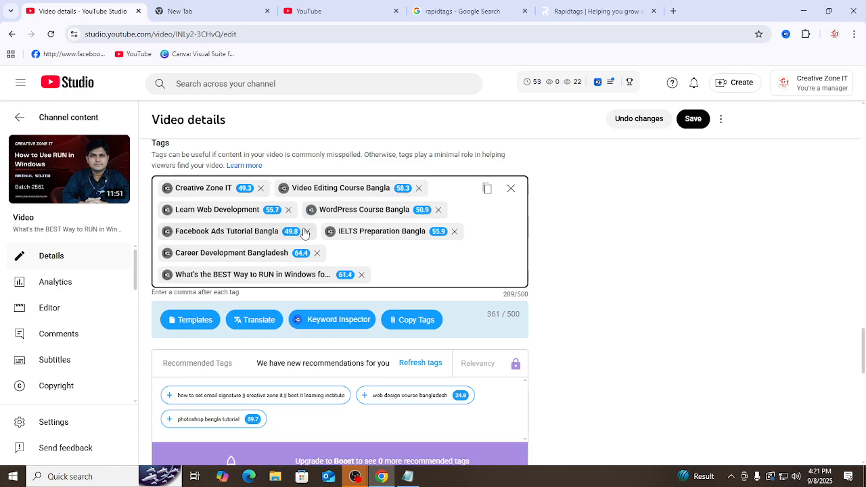
left_click(289, 210)
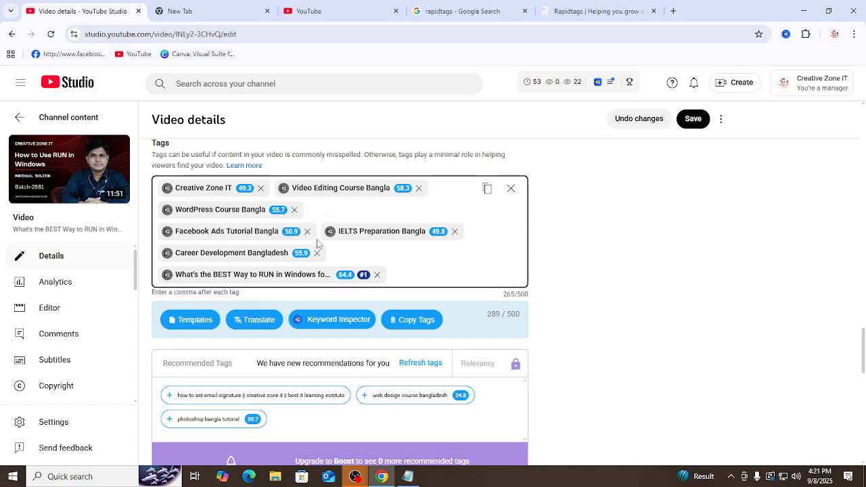
left_click(261, 188)
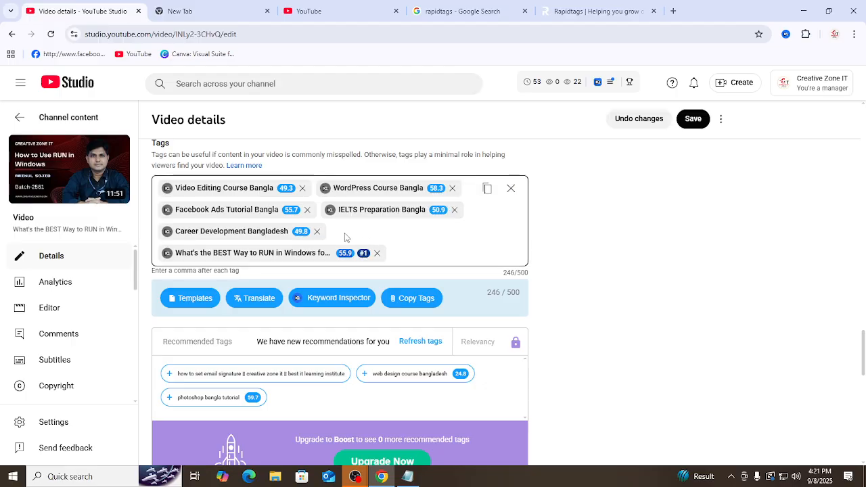
Step: Paste the copied Rapidtags keywords after the last tag in the video's Tags field and look over the list
left_click(398, 252)
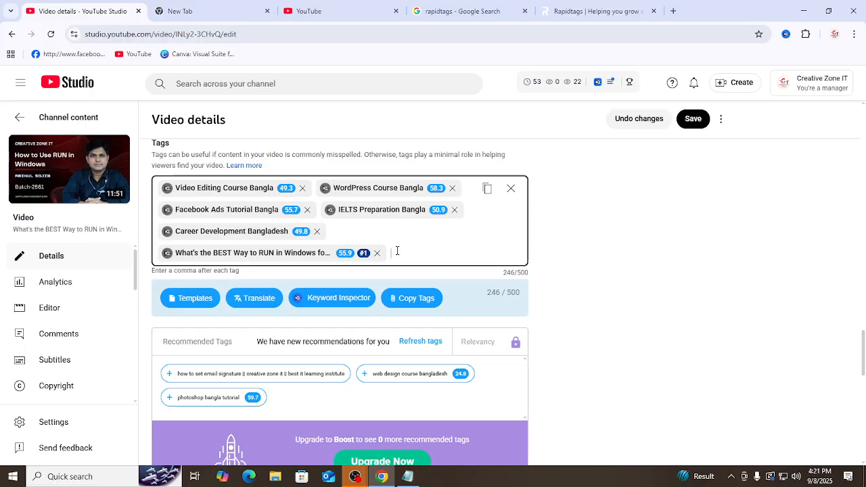
key("ctrl+v")
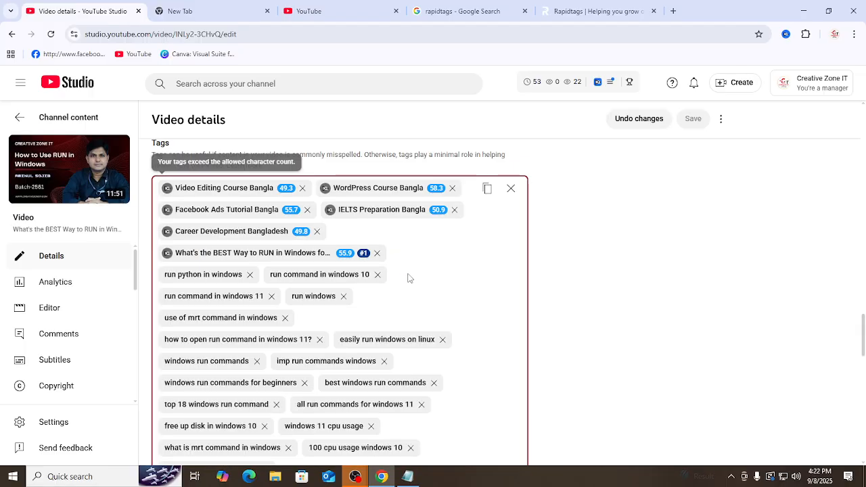
scroll(389, 289, "down", 3)
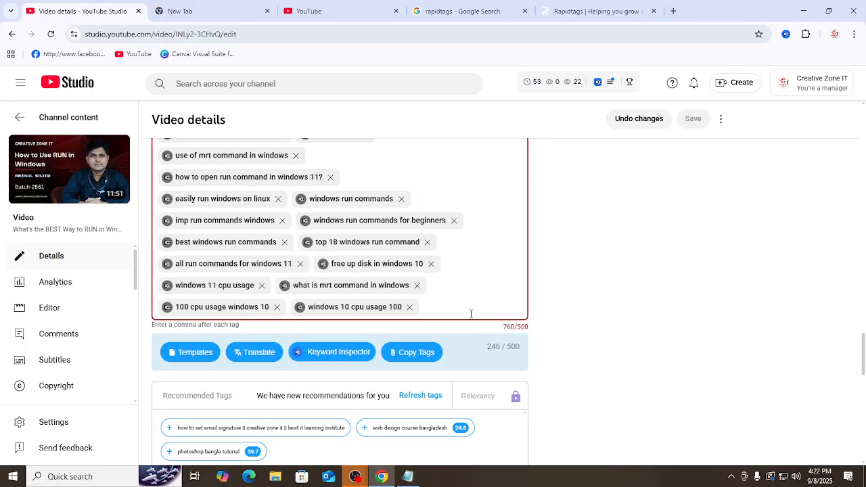
scroll(368, 309, "up", 3)
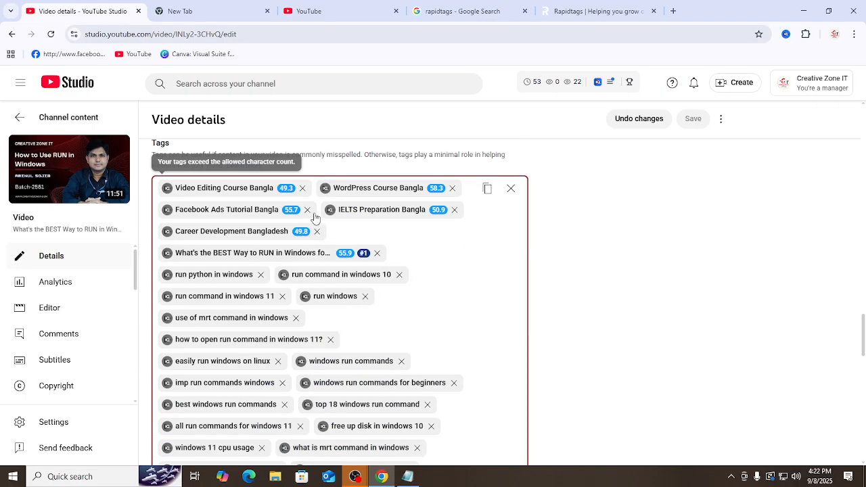
Step: Remove the tags "run command in windows 11", "run python in windows", "easily run windows on linux" and "imp run commands windows"
left_click(283, 297)
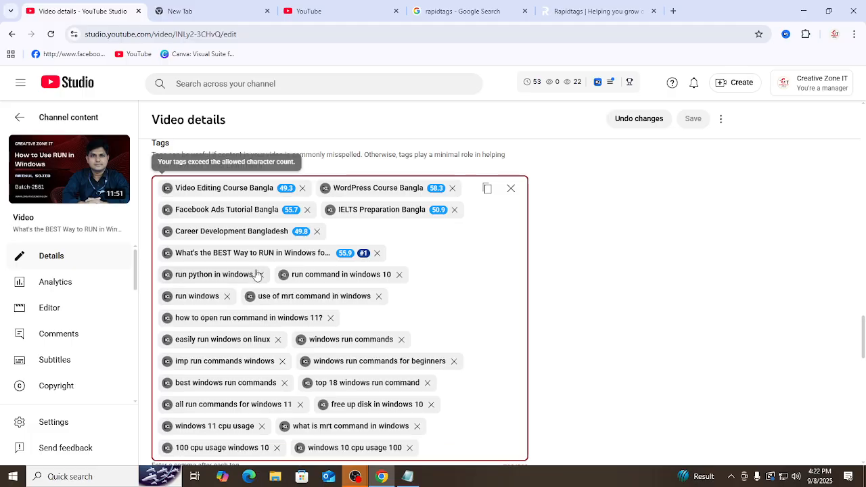
left_click(260, 275)
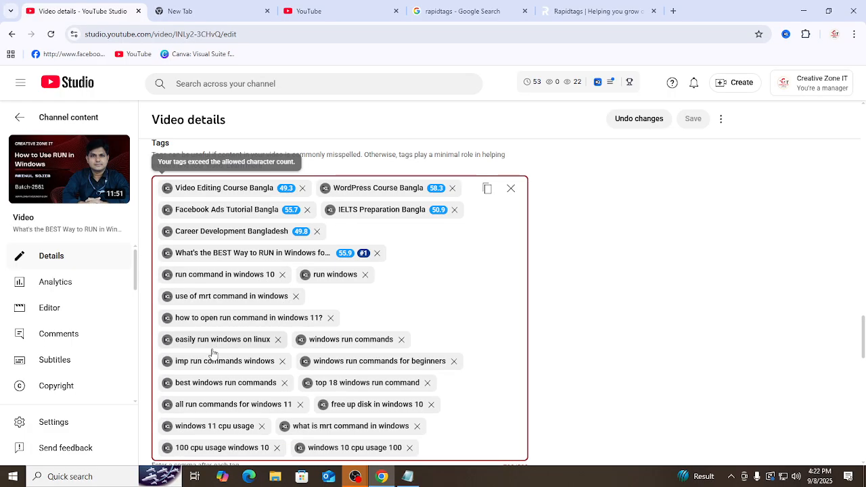
left_click(277, 339)
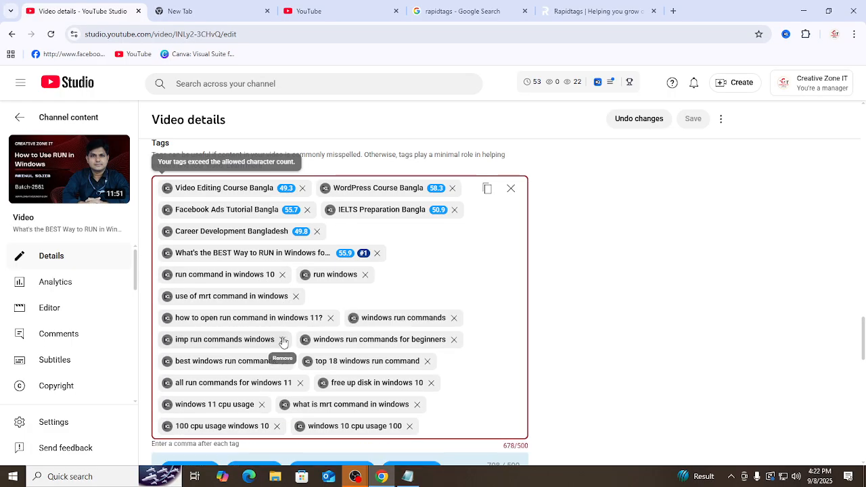
left_click(283, 340)
left_click(283, 339)
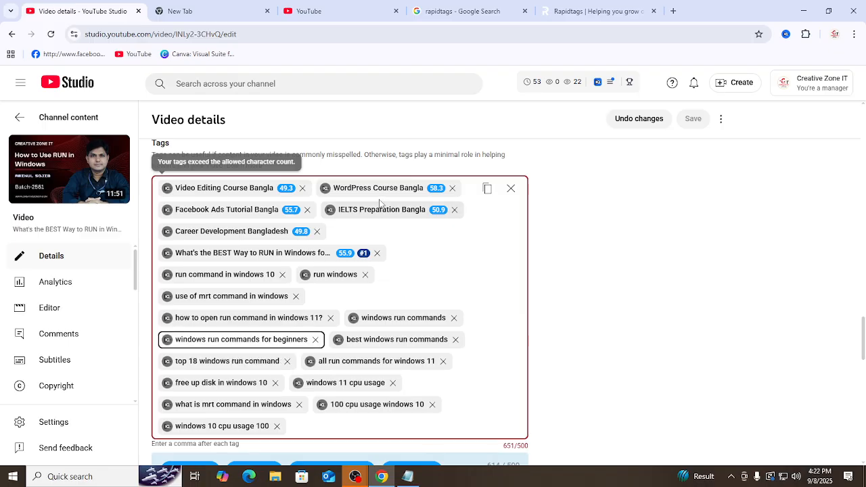
Step: Remove the tags "WordPress Course Bangla", "Video Editing Course Bangla" and "run windows"
left_click(452, 188)
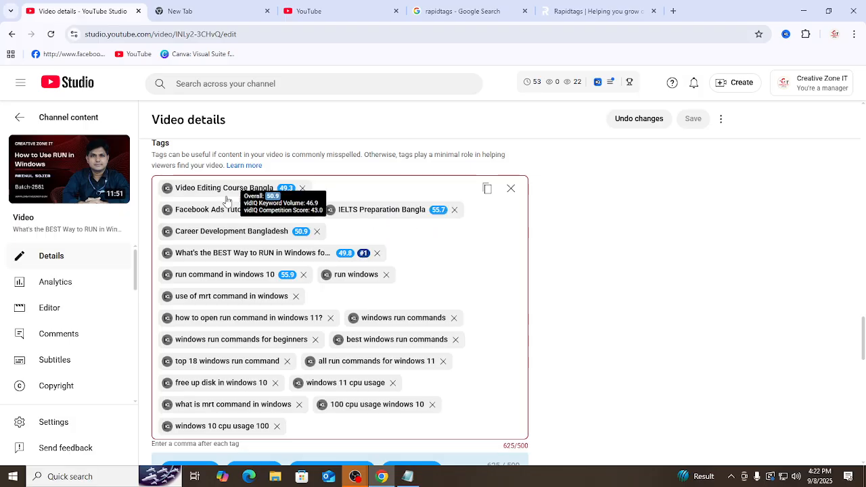
left_click(302, 189)
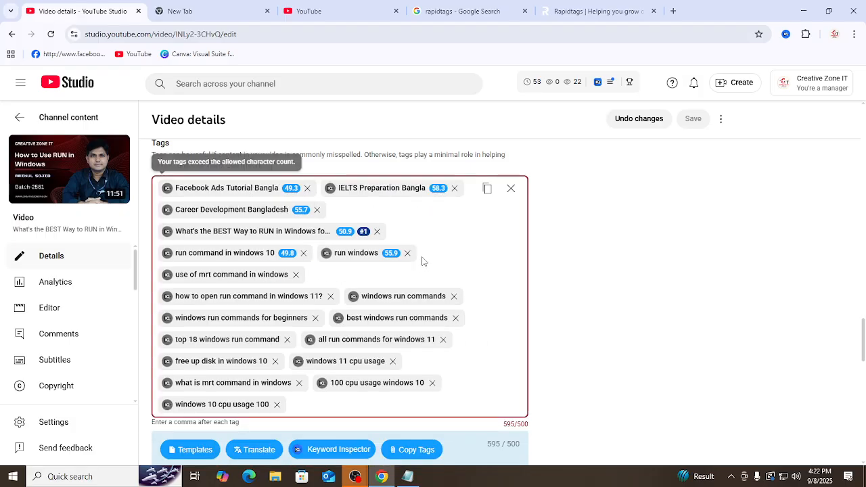
left_click(423, 253)
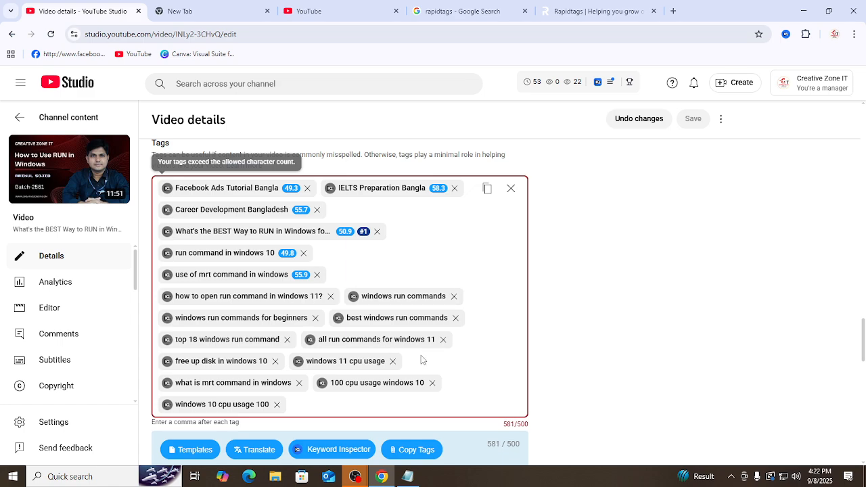
Step: Remove the tags "windows run commands for beginners", "Facebook Ads Tutorial Bangla" and "windows run commands"
scroll(424, 361, "down", 2)
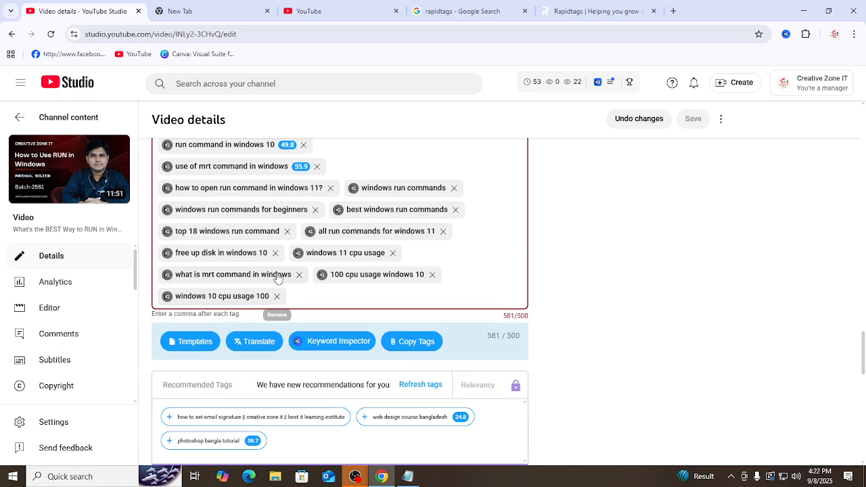
left_click(315, 210)
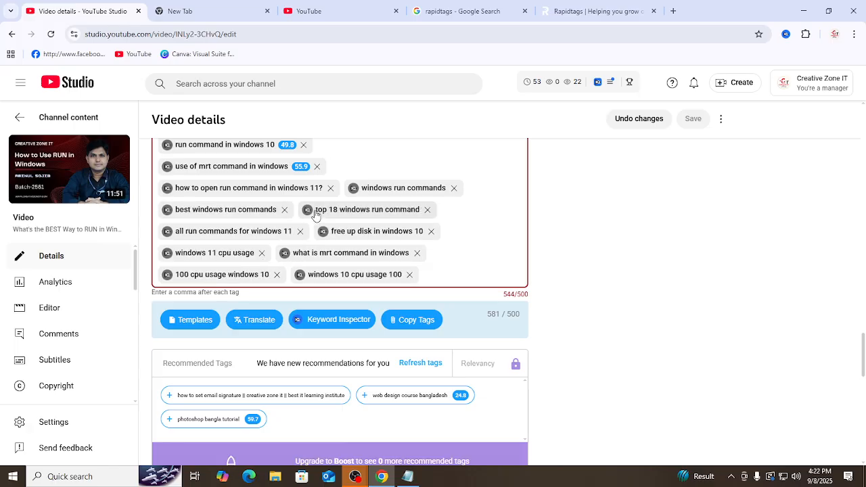
scroll(352, 257, "up", 2)
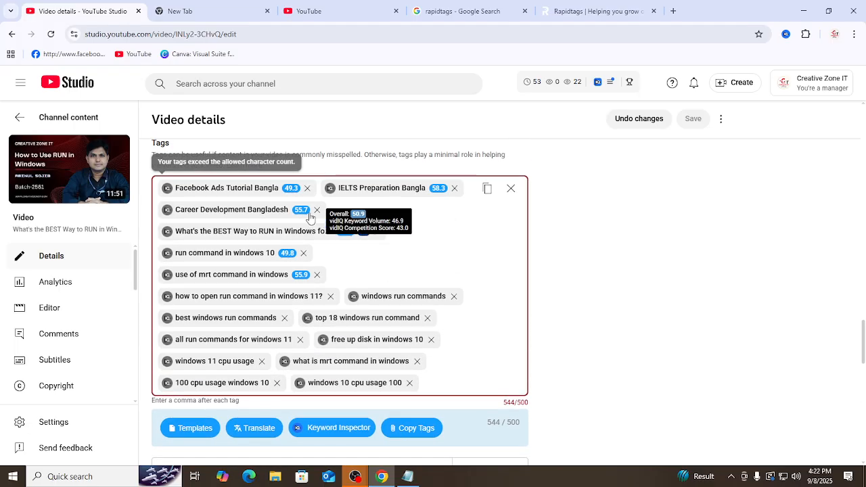
left_click(307, 188)
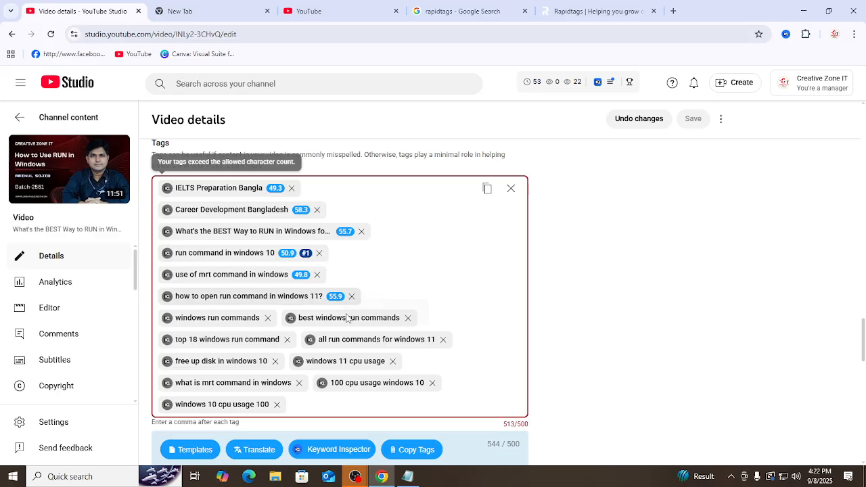
left_click(269, 318)
Step: Review the remaining tags and their character count, and place the text cursor after the last tag
scroll(488, 330, "down", 2)
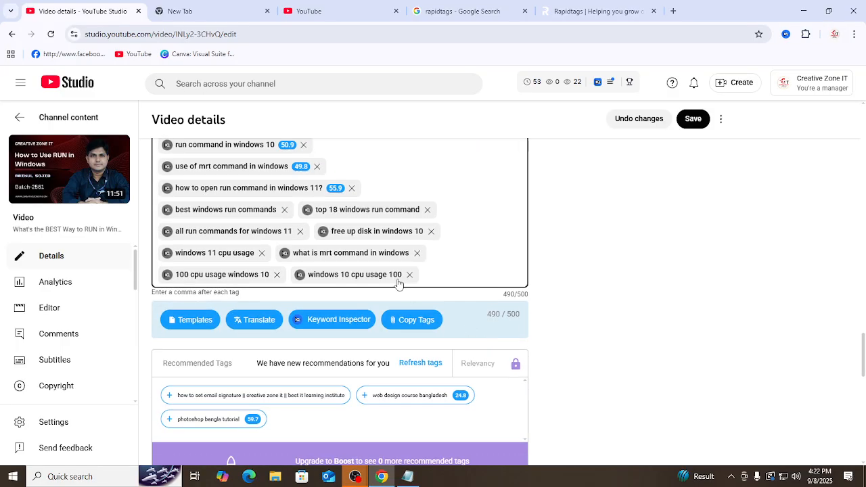
scroll(474, 305, "up", 1)
scroll(364, 182, "up", 3)
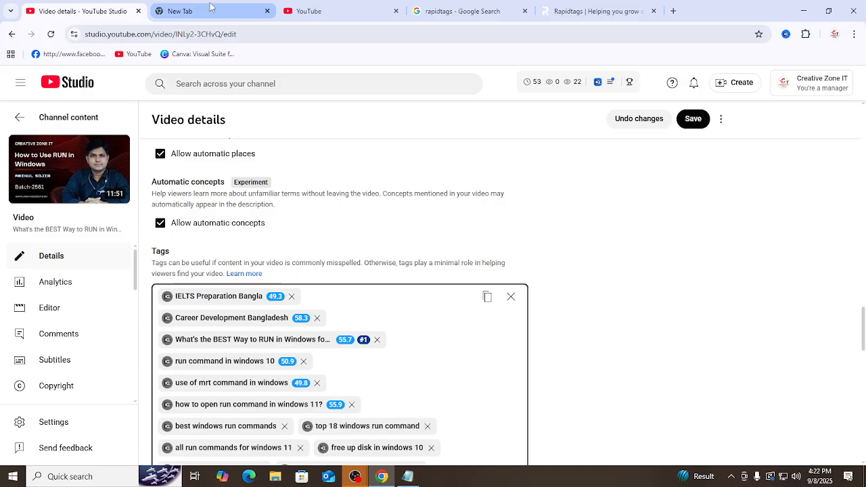
scroll(383, 300, "down", 3)
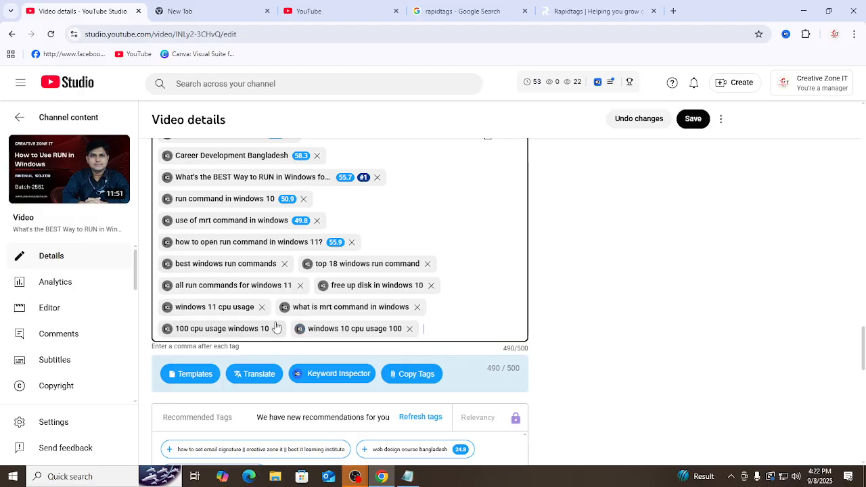
left_click(465, 329)
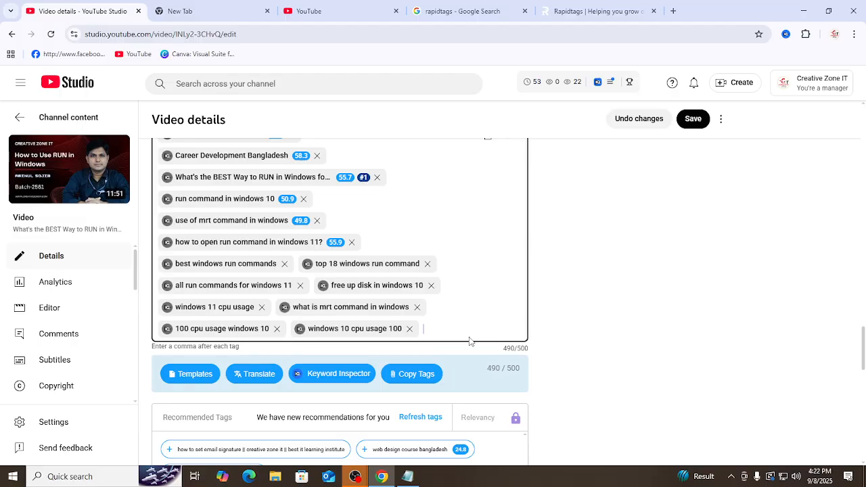
Step: Save the updated tags, reload the video details page and check the vidIQ SEO score
left_click(692, 120)
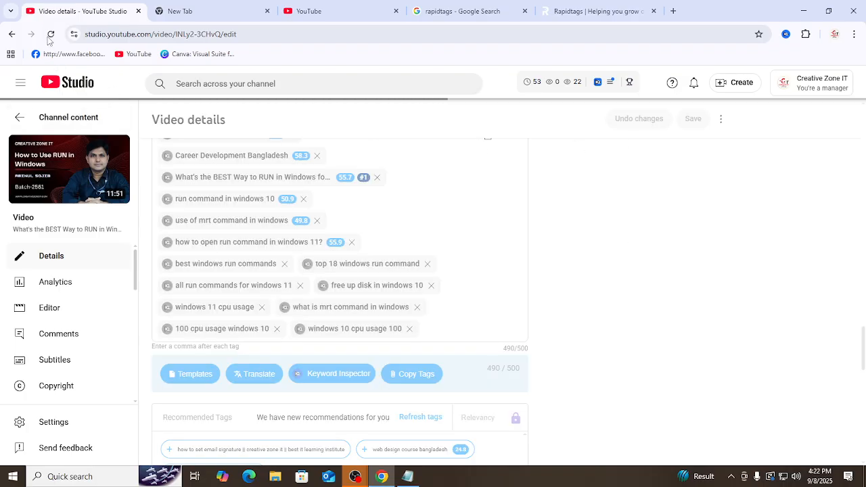
left_click(50, 35)
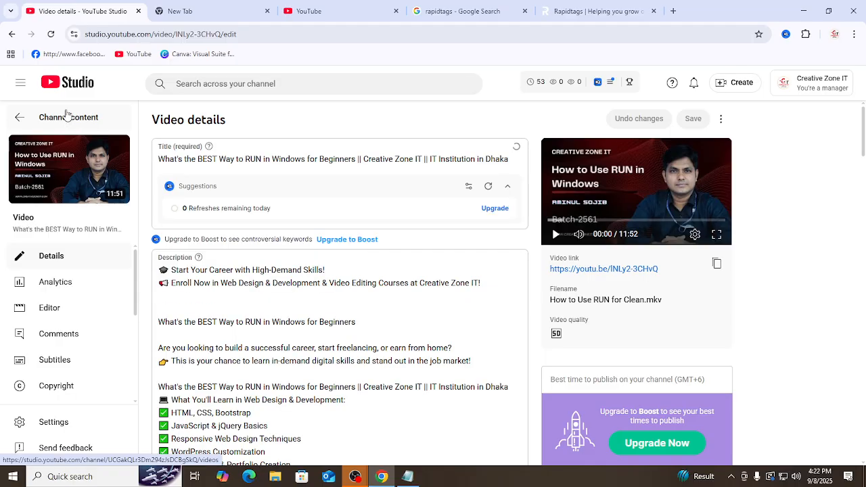
scroll(490, 199, "down", 2)
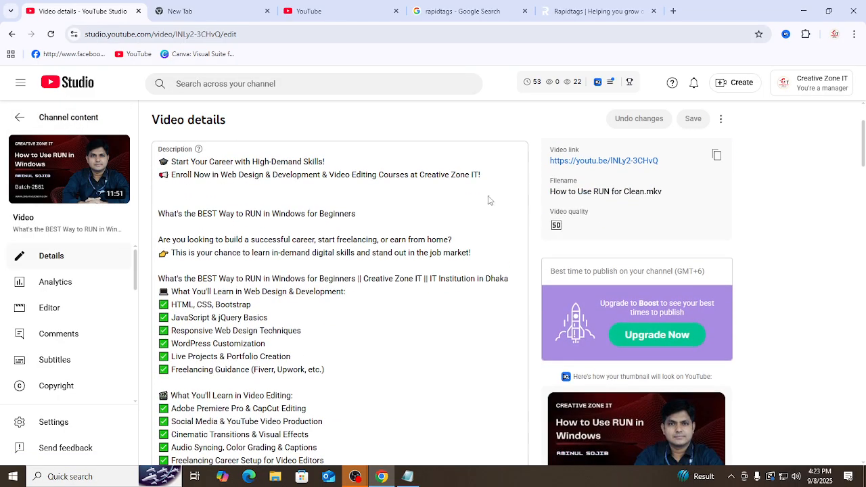
scroll(629, 276, "down", 10)
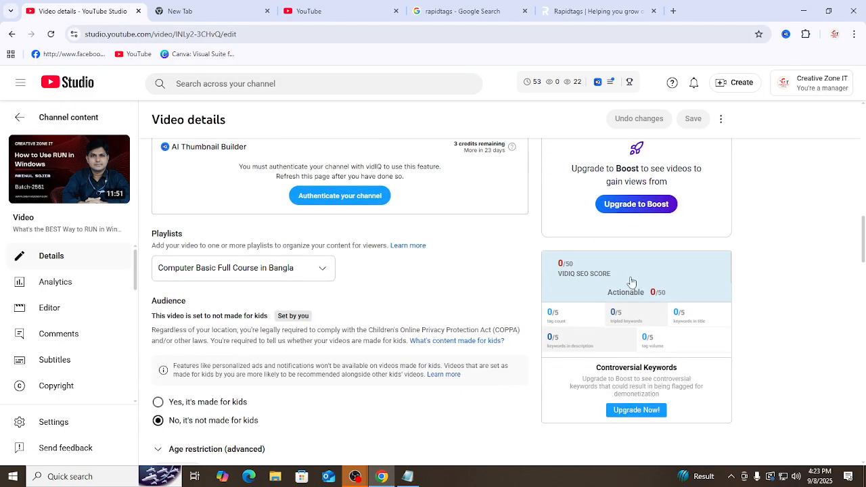
scroll(631, 282, "down", 1)
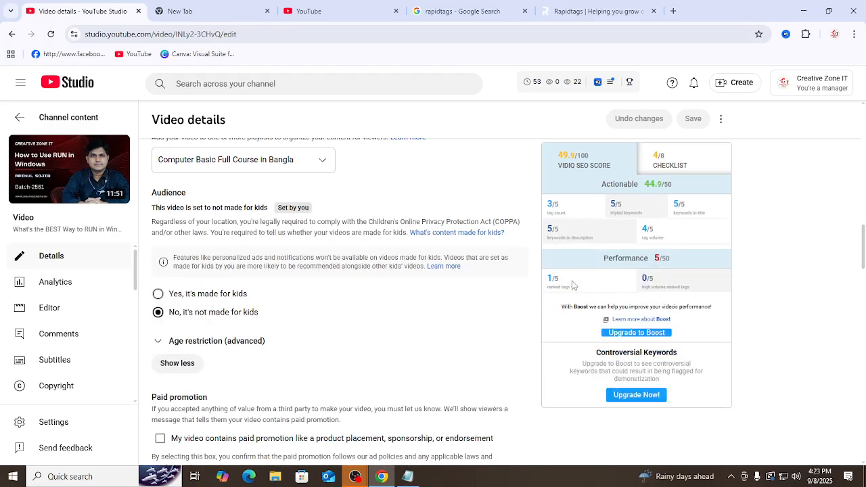
Step: Examine the ranked tags and high volume ranked tags scores under Performance in the vidIQ SEO score
scroll(332, 287, "up", 5)
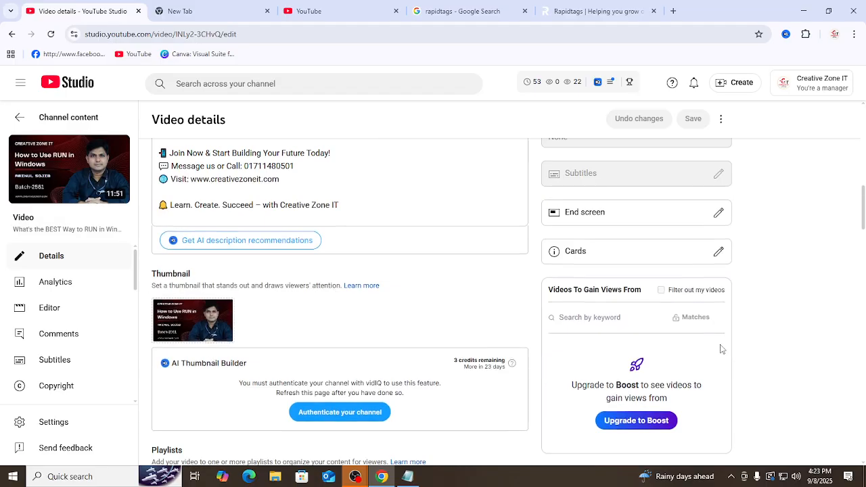
scroll(718, 348, "down", 3)
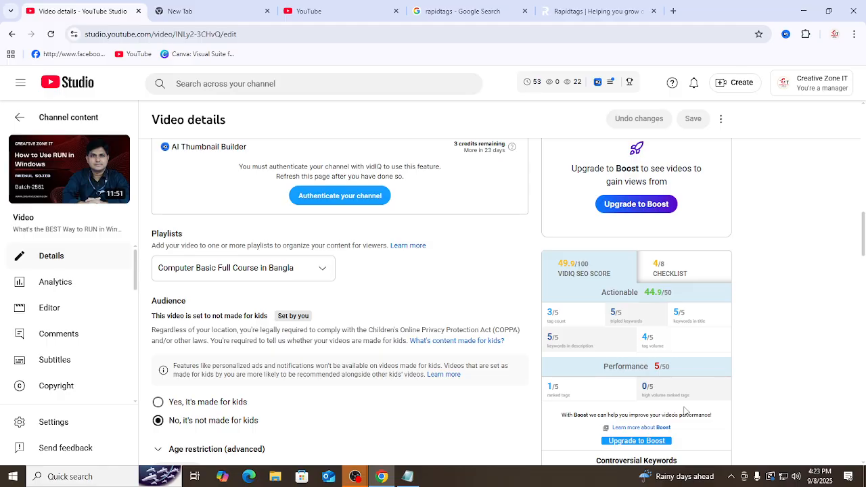
scroll(685, 406, "down", 2)
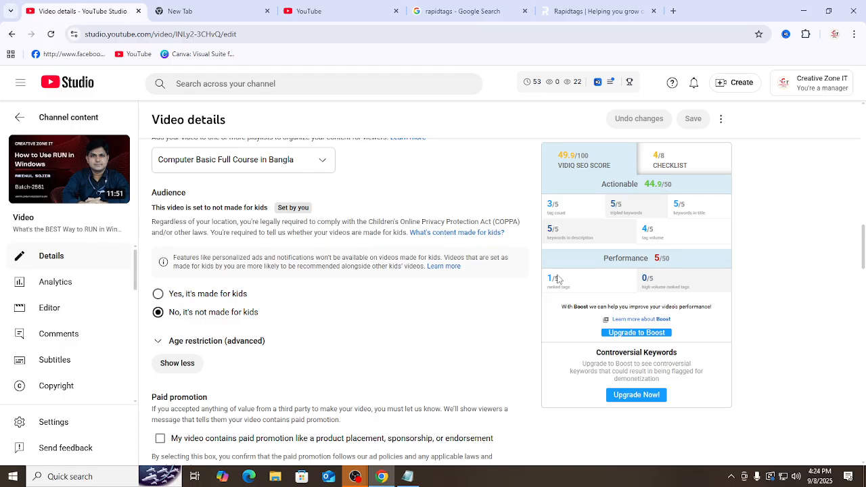
double_click(550, 279)
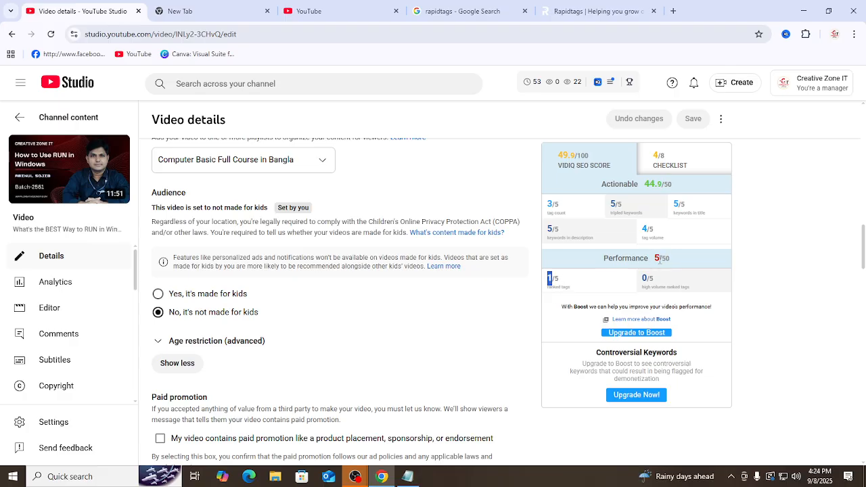
left_click(555, 289)
left_click_drag(642, 289, 706, 291)
left_click(677, 295)
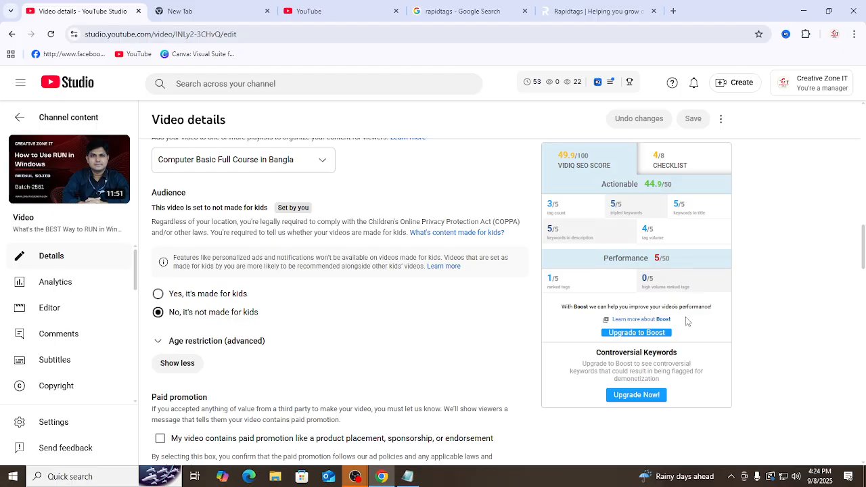
double_click(654, 289)
Step: Reload the video details page and review each tag's vidIQ score and the overall SEO score
left_click(51, 35)
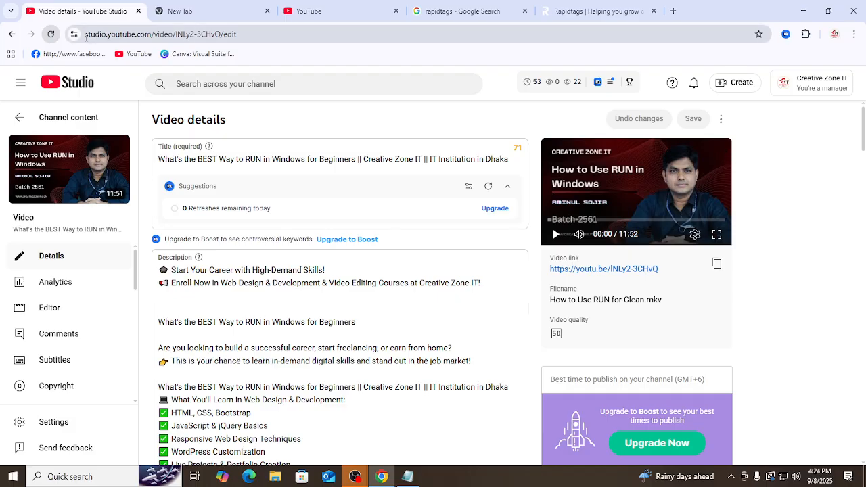
left_click(51, 34)
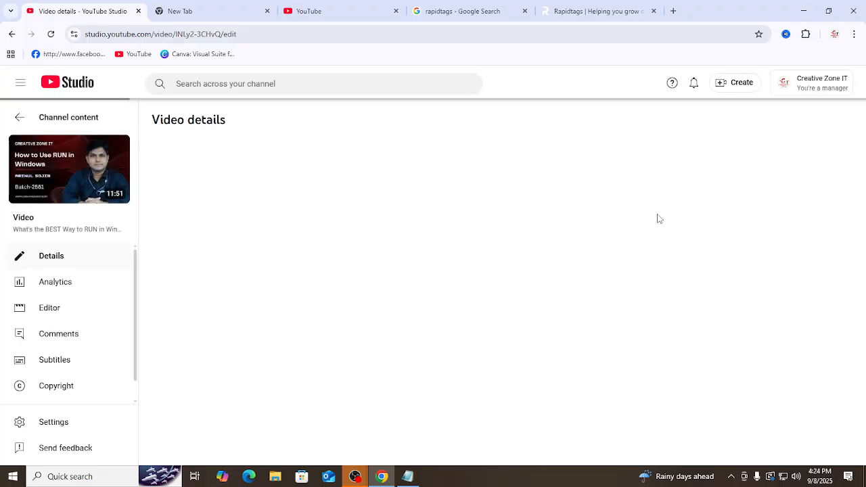
scroll(657, 213, "down", 15)
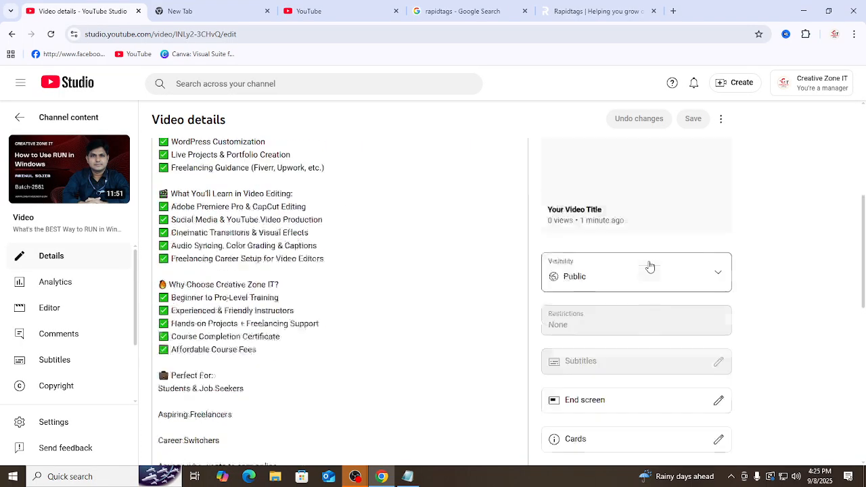
scroll(591, 257, "down", 15)
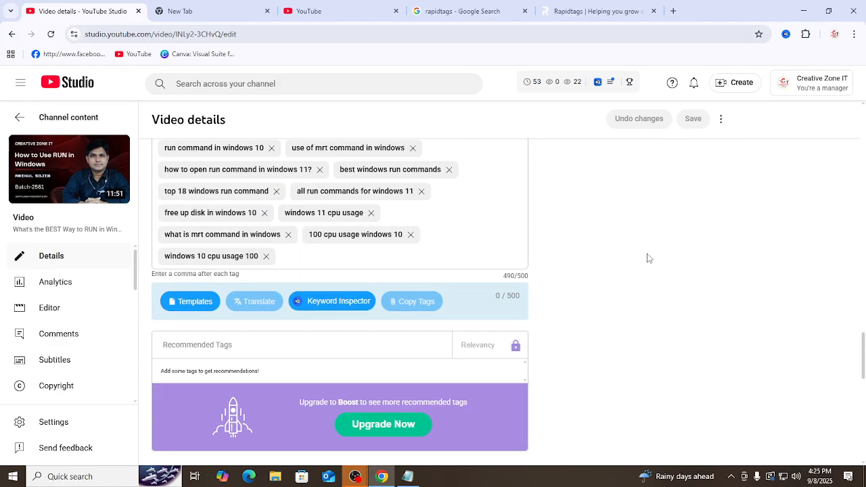
scroll(670, 278, "up", 4)
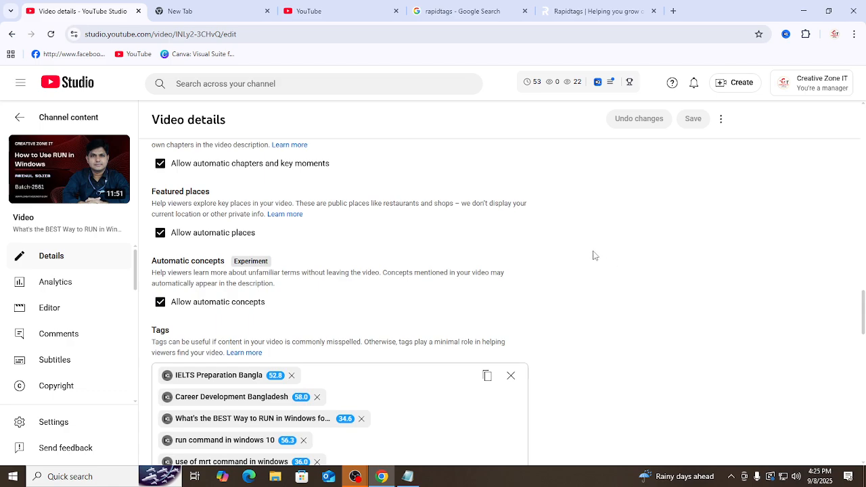
scroll(627, 228, "down", 4)
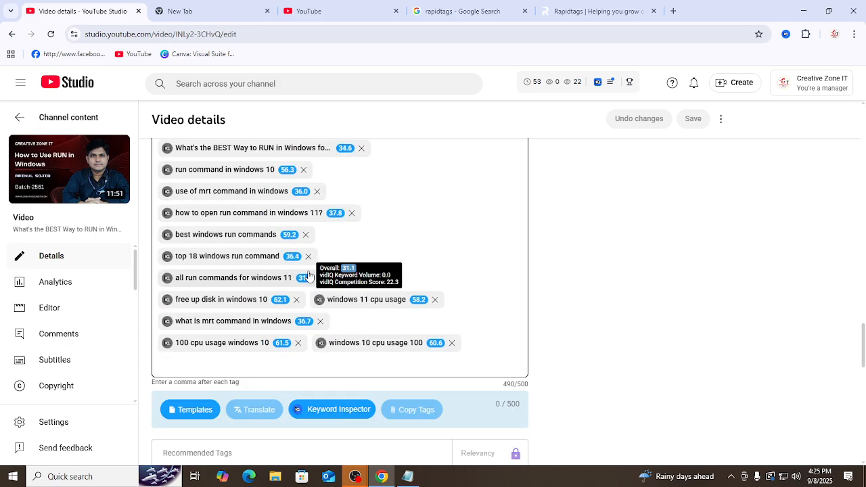
scroll(627, 286, "up", 3)
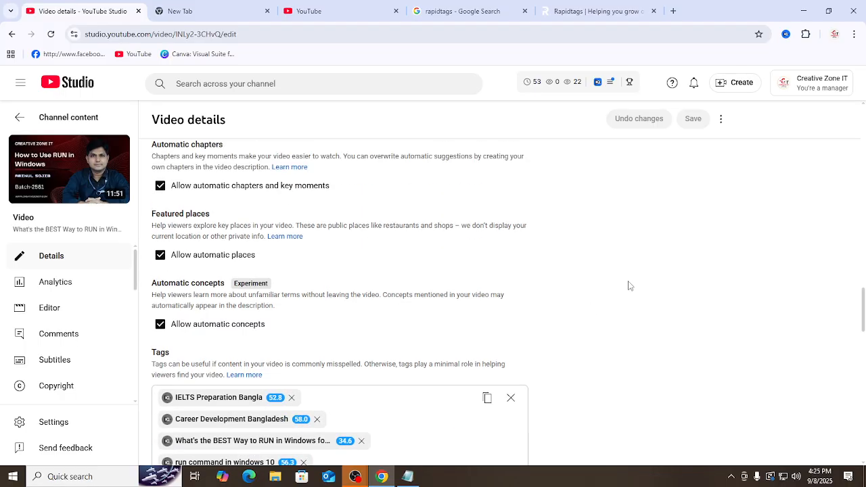
scroll(627, 287, "down", 10)
scroll(629, 285, "up", 1)
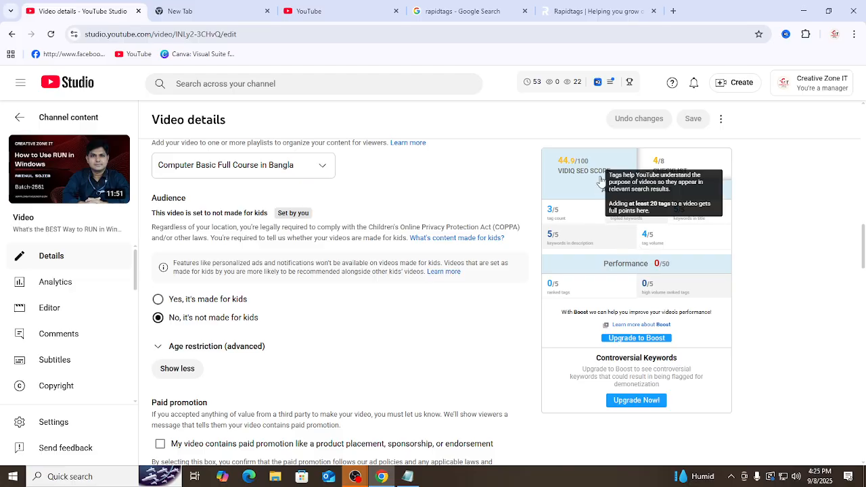
Step: Open the vidIQ checklist, frame its eight items with a screenshot selection for review, and discard the selection
left_click(686, 170)
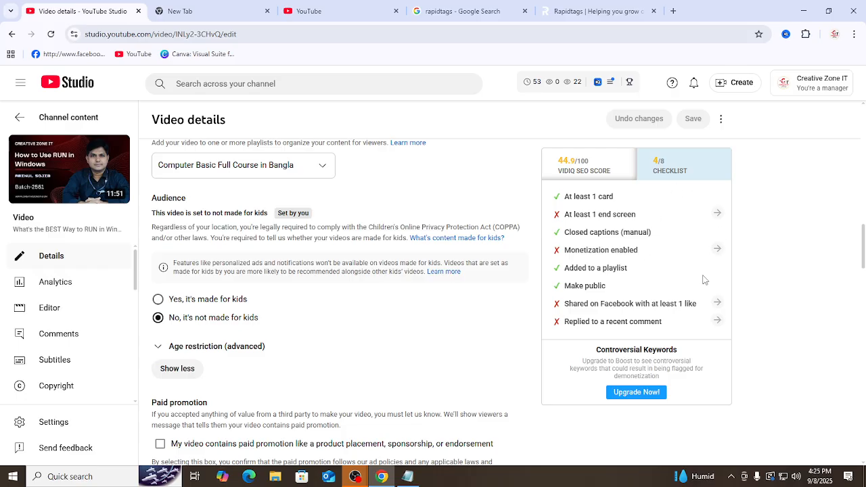
left_click(732, 481)
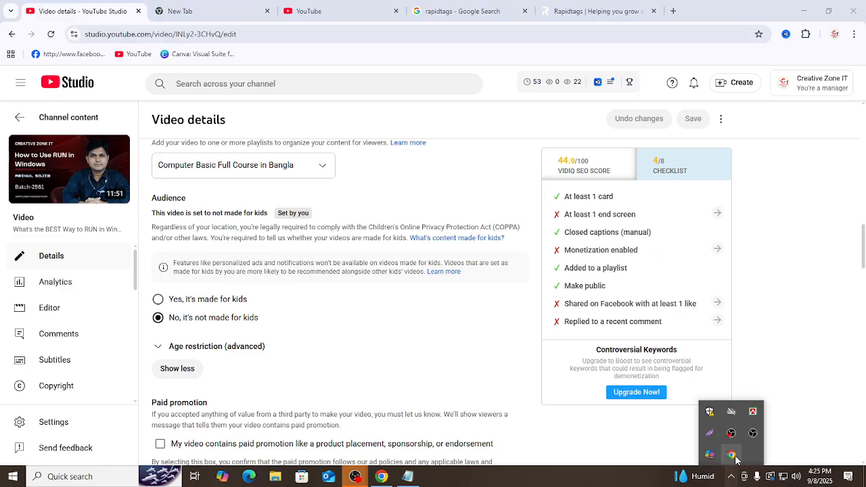
left_click(710, 434)
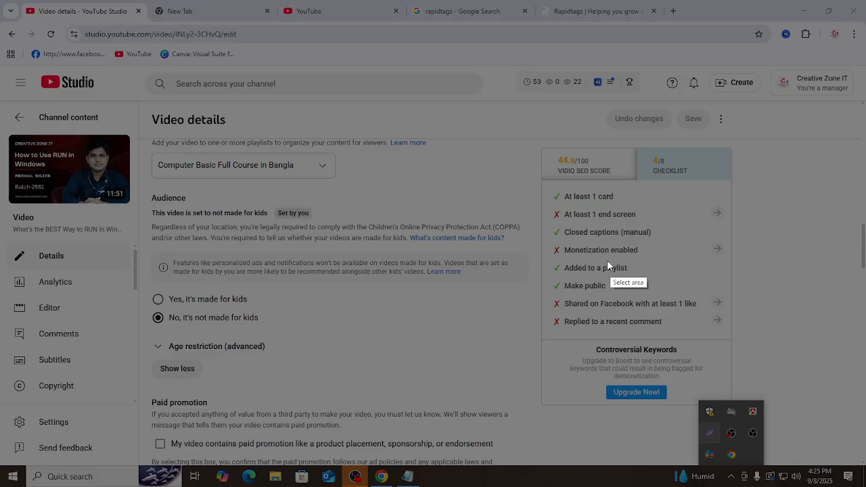
left_click_drag(545, 185, 736, 335)
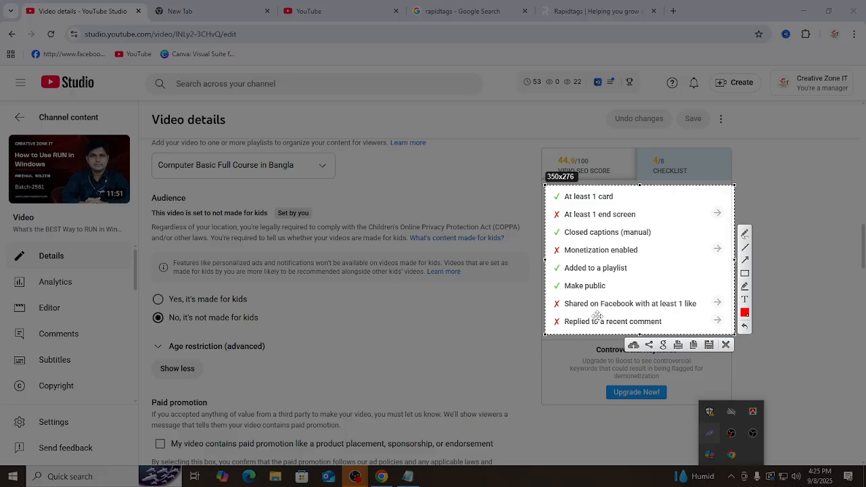
left_click(727, 346)
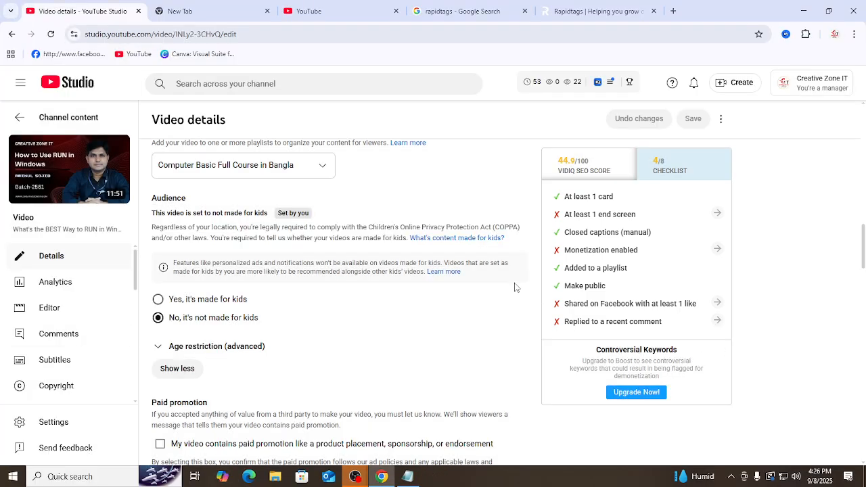
Step: Return to the vidIQ SEO score breakdown and examine its Actionable and Performance scores
scroll(649, 318, "up", 4)
scroll(622, 322, "down", 2)
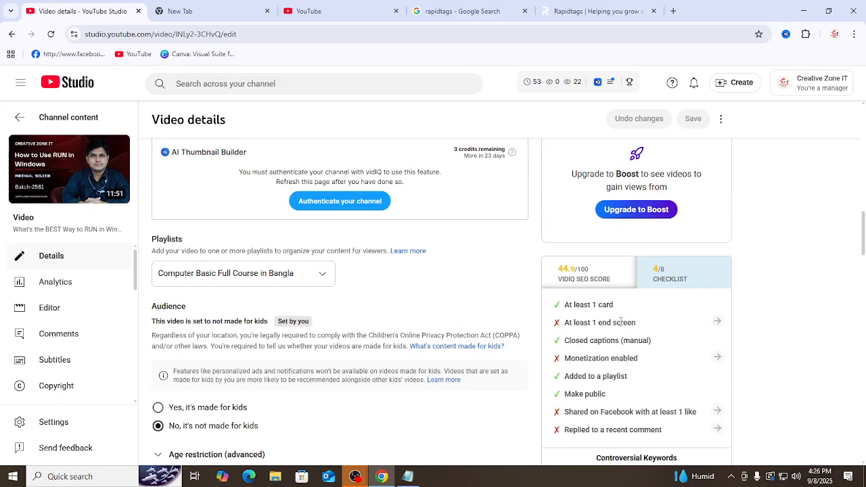
left_click(586, 279)
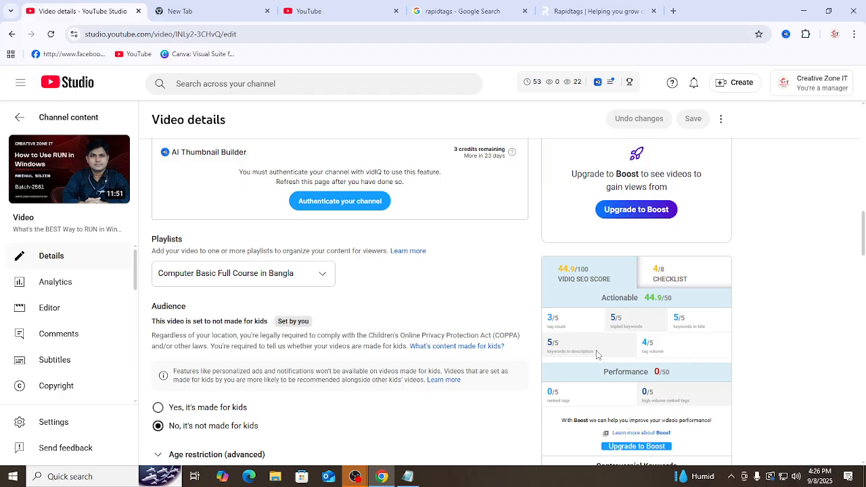
scroll(599, 325, "down", 2)
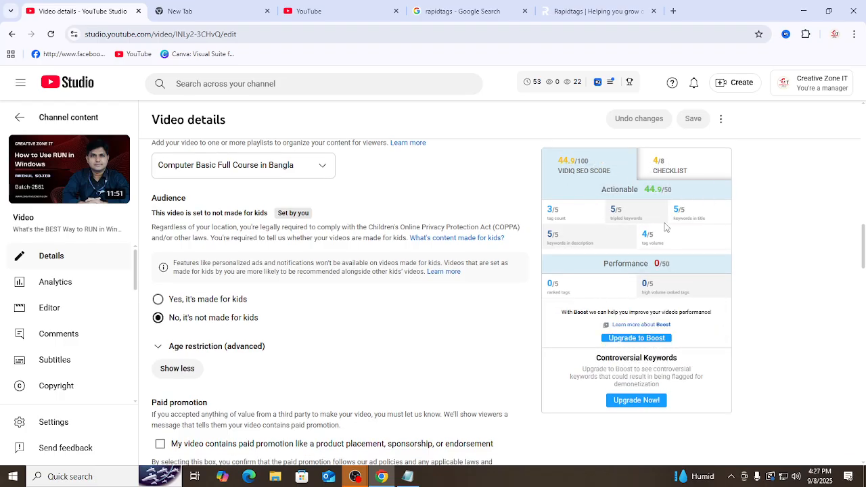
double_click(656, 264)
left_click(661, 266)
double_click(659, 264)
mouse_move(355, 476)
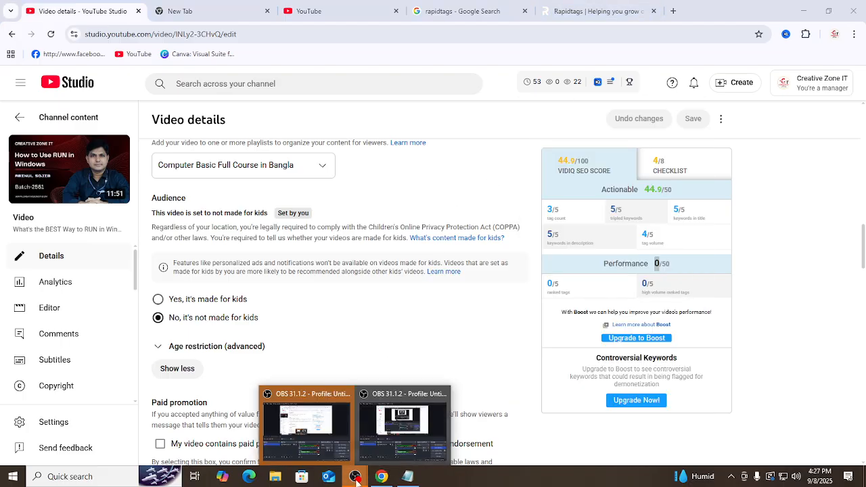